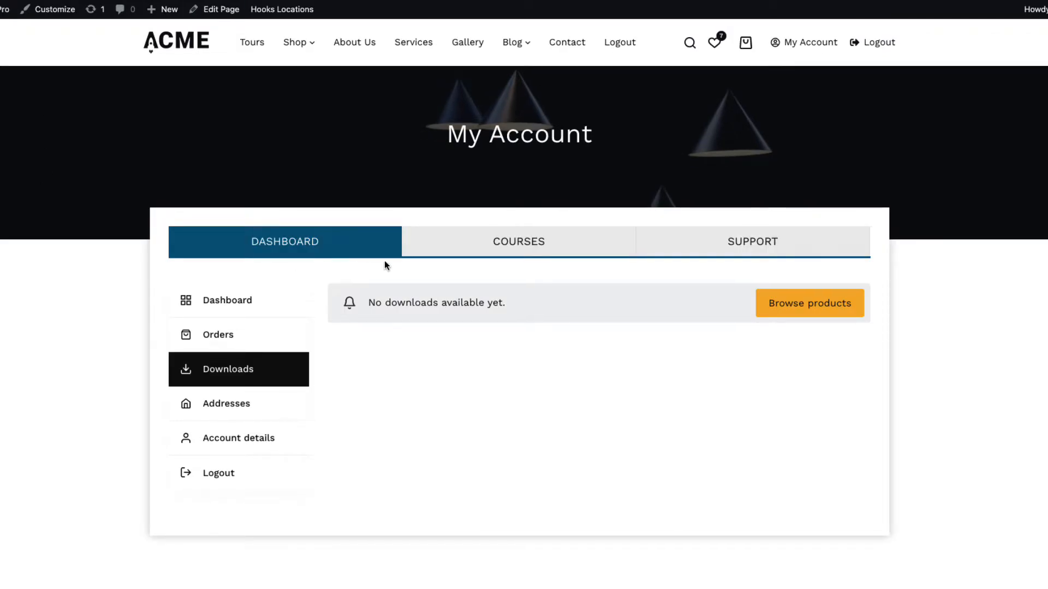
# Preview the front-end My Account card's Dashboard, Courses and Support tabs in turn
pyautogui.click(226, 297)
pyautogui.click(515, 241)
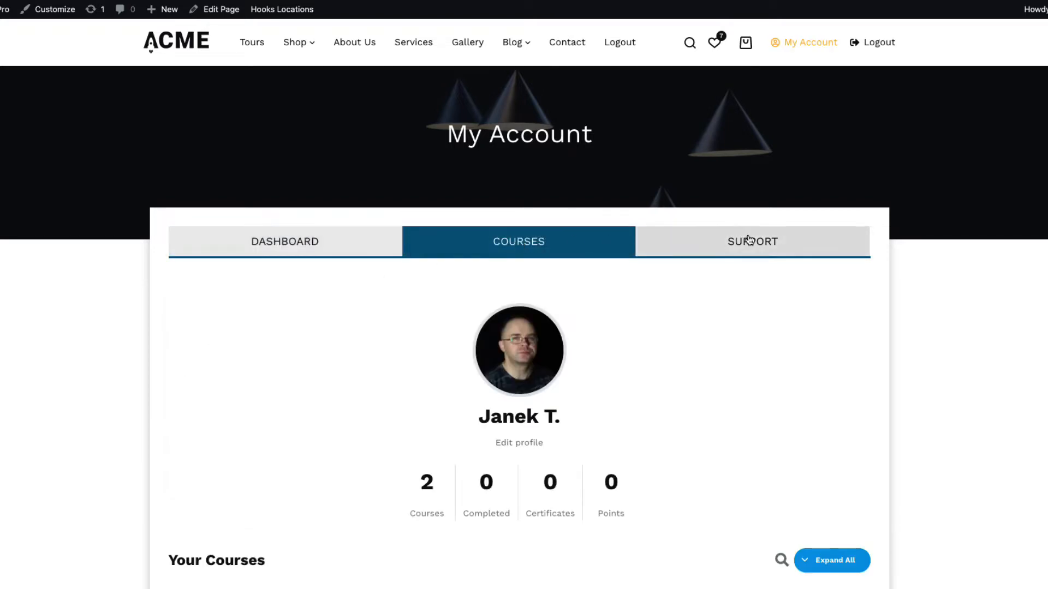
pyautogui.scroll(-5, 562, 340)
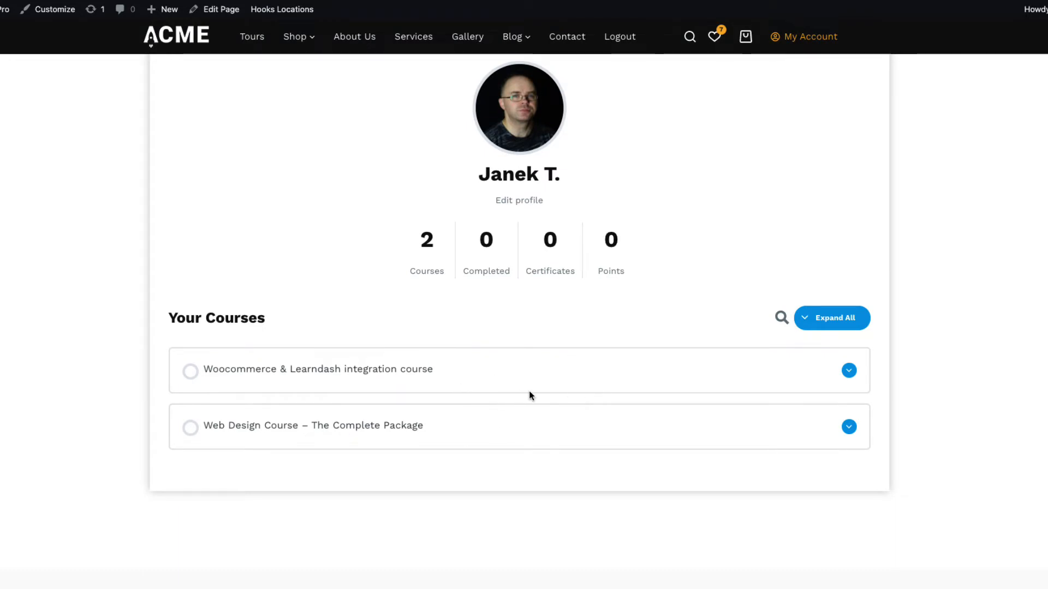
pyautogui.scroll(4, 529, 391)
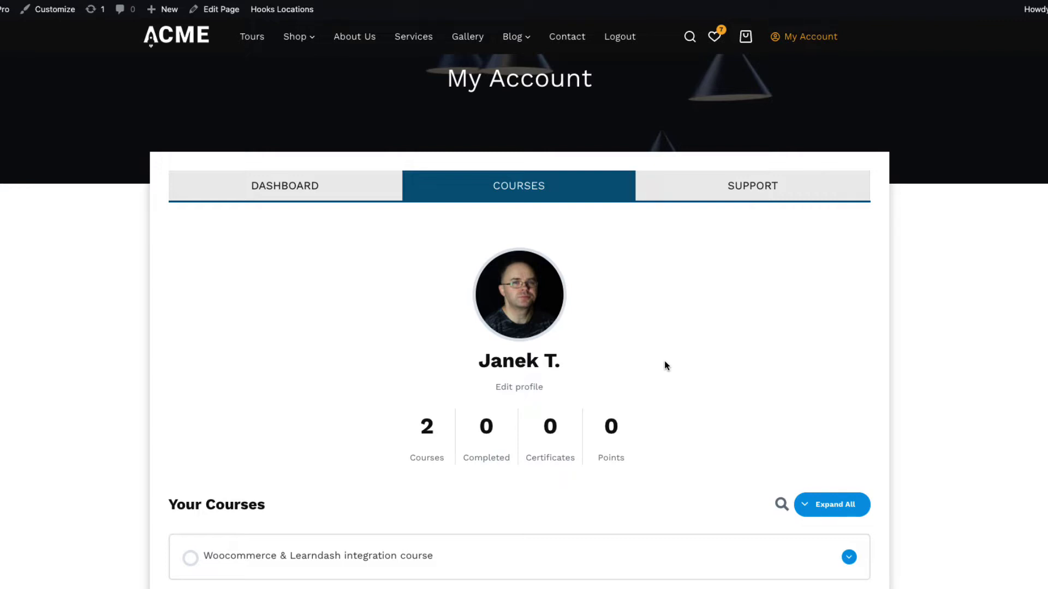
pyautogui.click(757, 191)
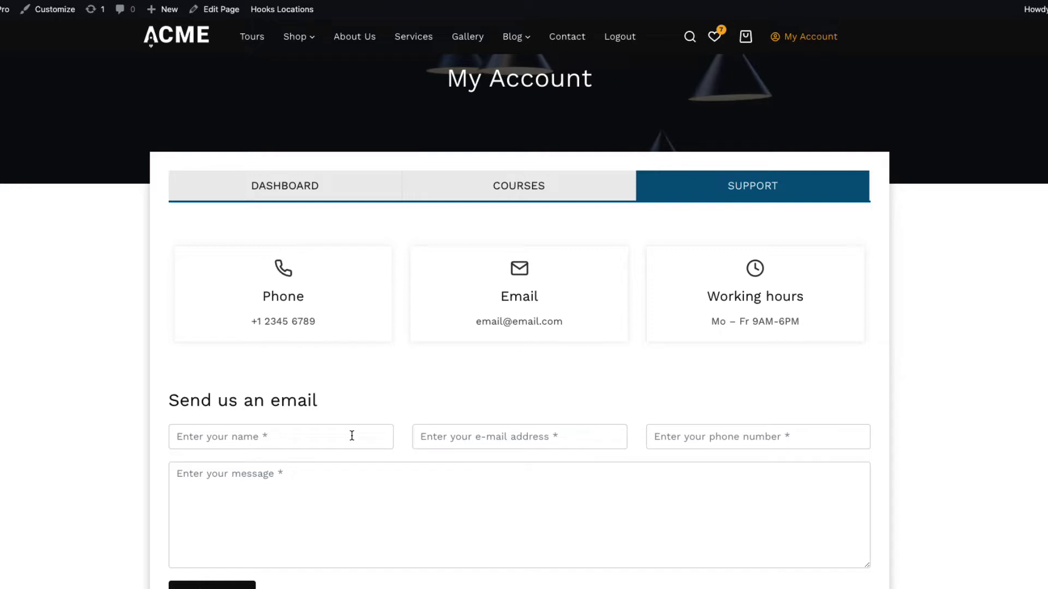
pyautogui.click(280, 186)
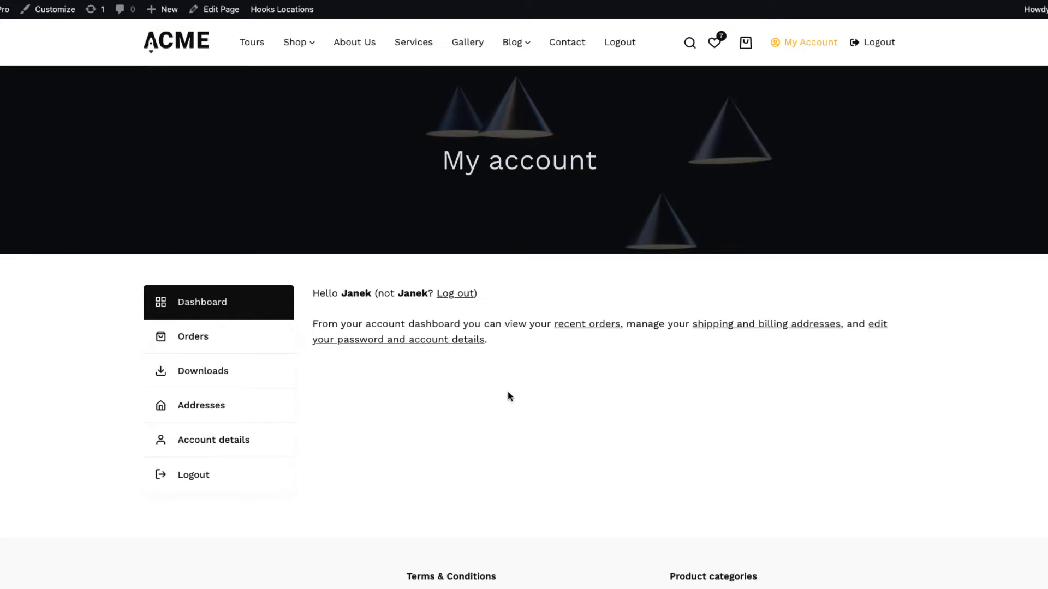
# Search Add Plugins for 'kadence bl' and confirm Gutenberg Blocks by Kadence Blocks is Active
pyautogui.moveTo(55, 11)
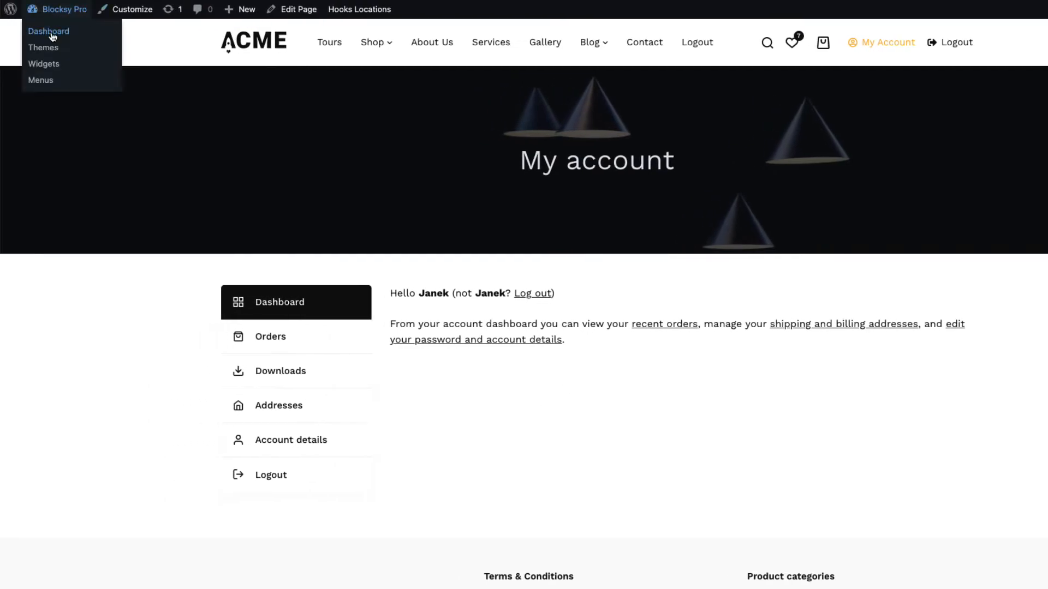
pyautogui.click(52, 36)
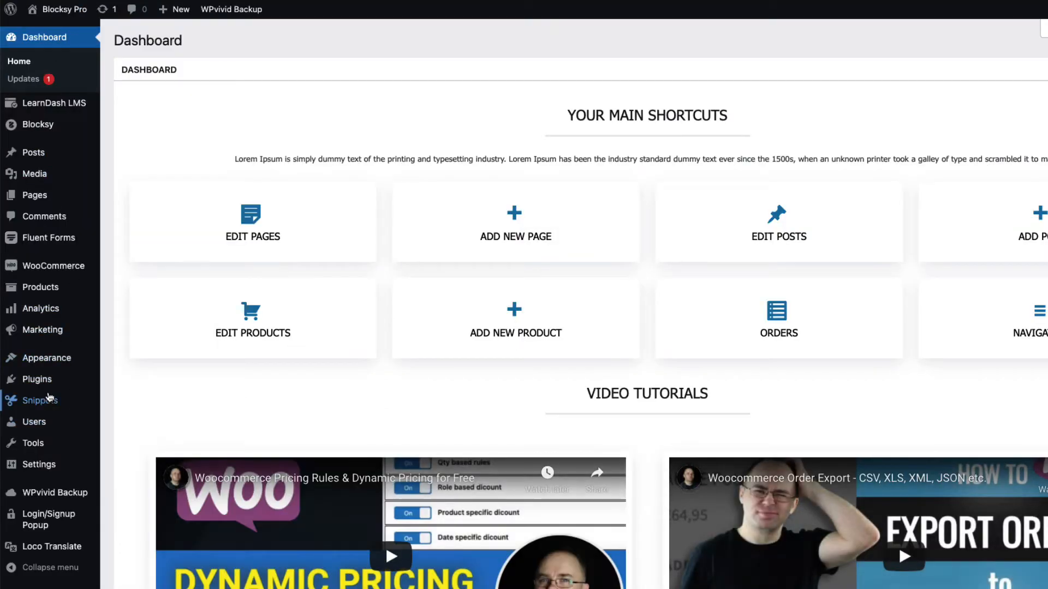
pyautogui.moveTo(49, 392)
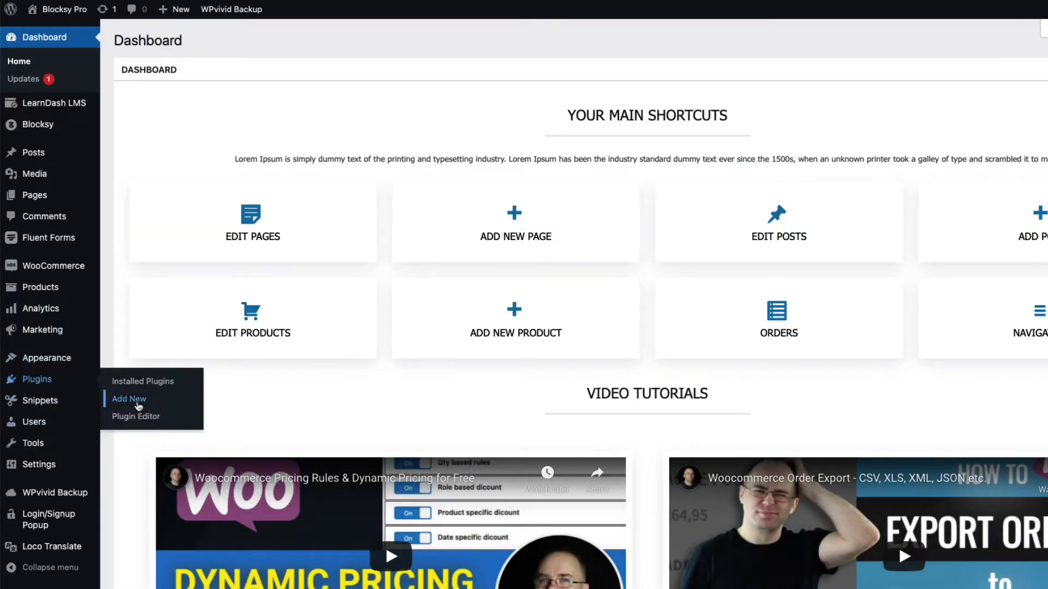
pyautogui.click(129, 399)
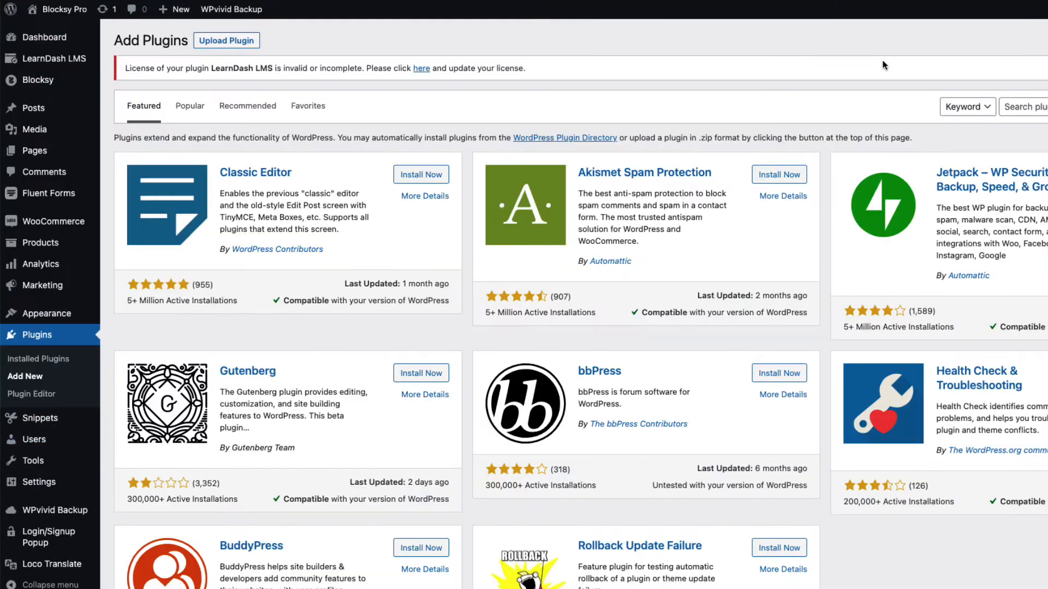
pyautogui.click(1035, 106)
pyautogui.write('kadence bl')
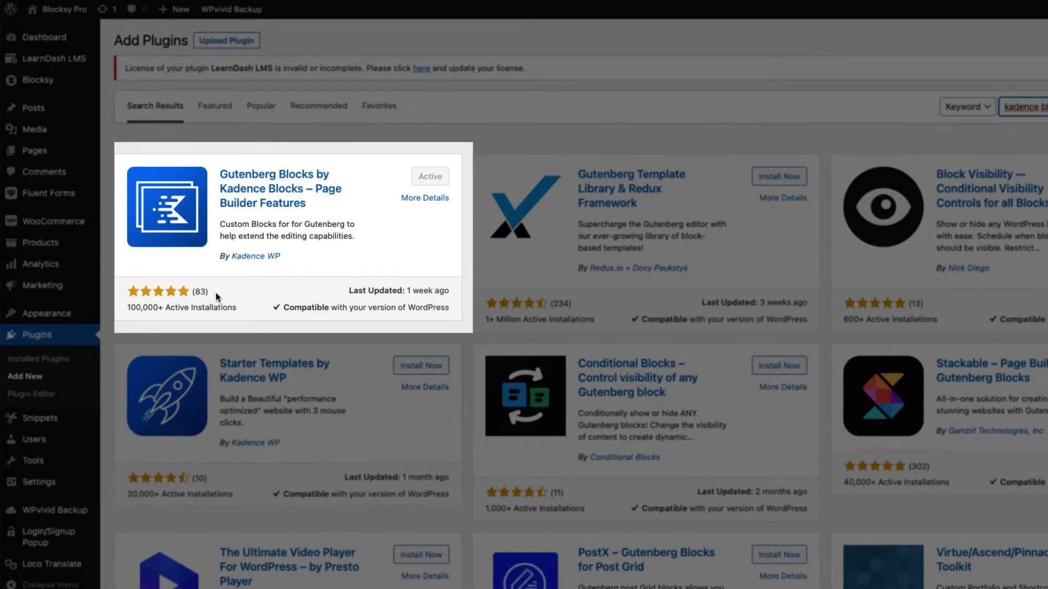
pyautogui.click(133, 291)
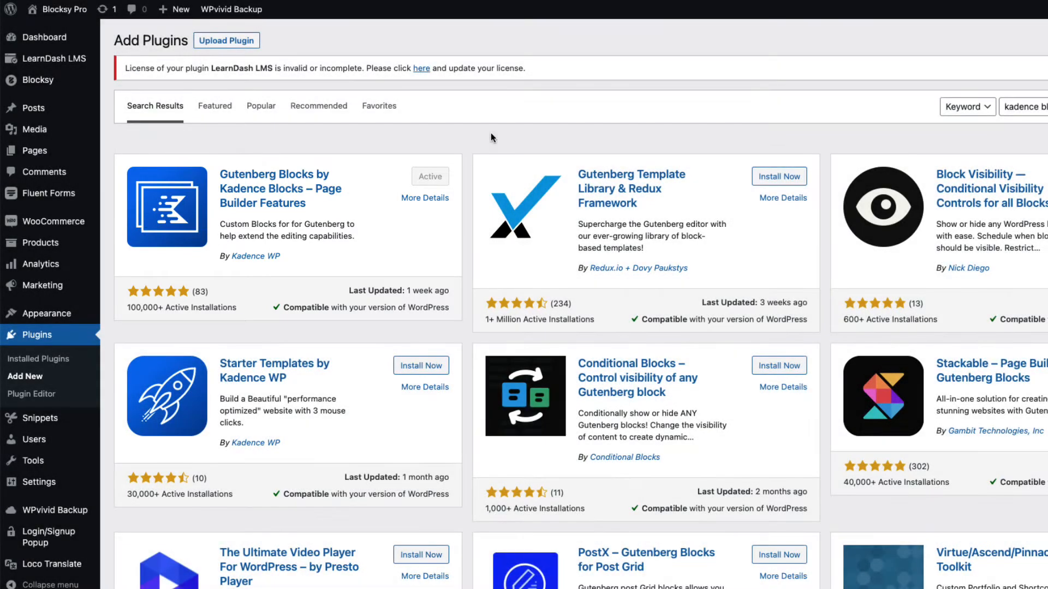
# Open the My account page in the editor from All Pages
pyautogui.moveTo(34, 150)
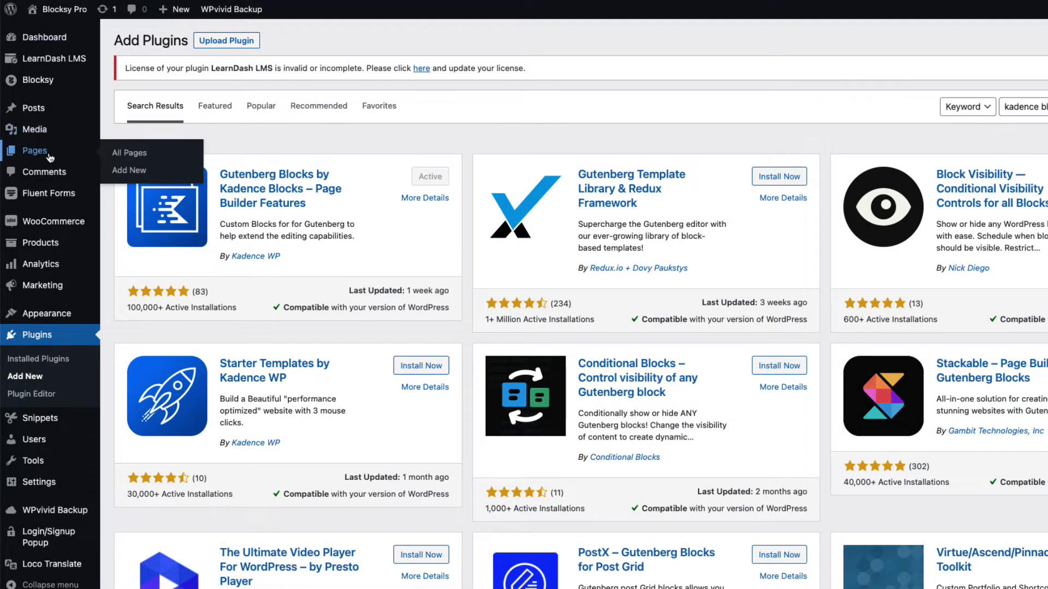
pyautogui.click(134, 153)
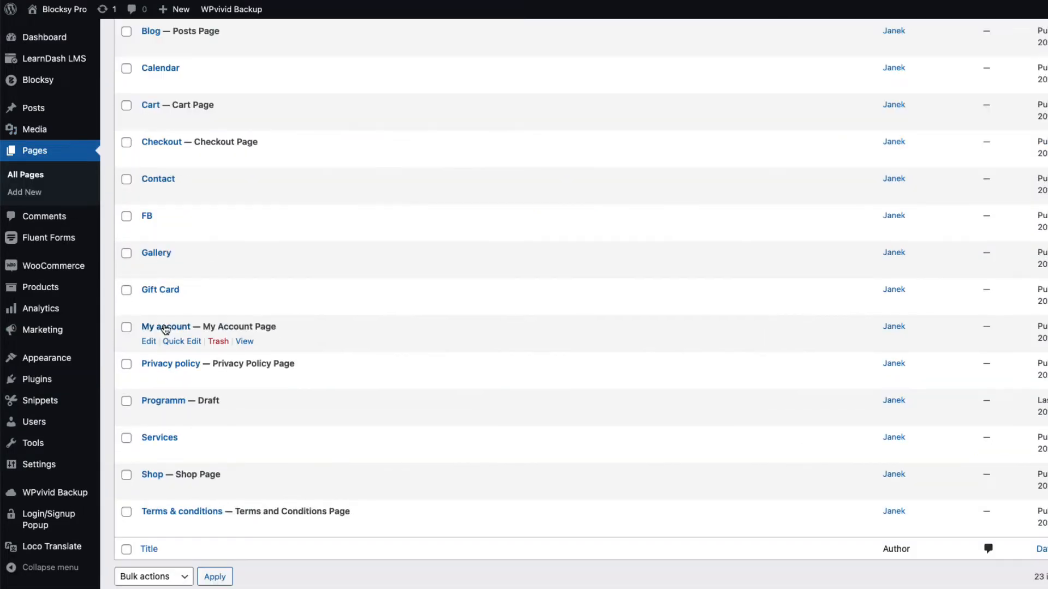
pyautogui.click(165, 327)
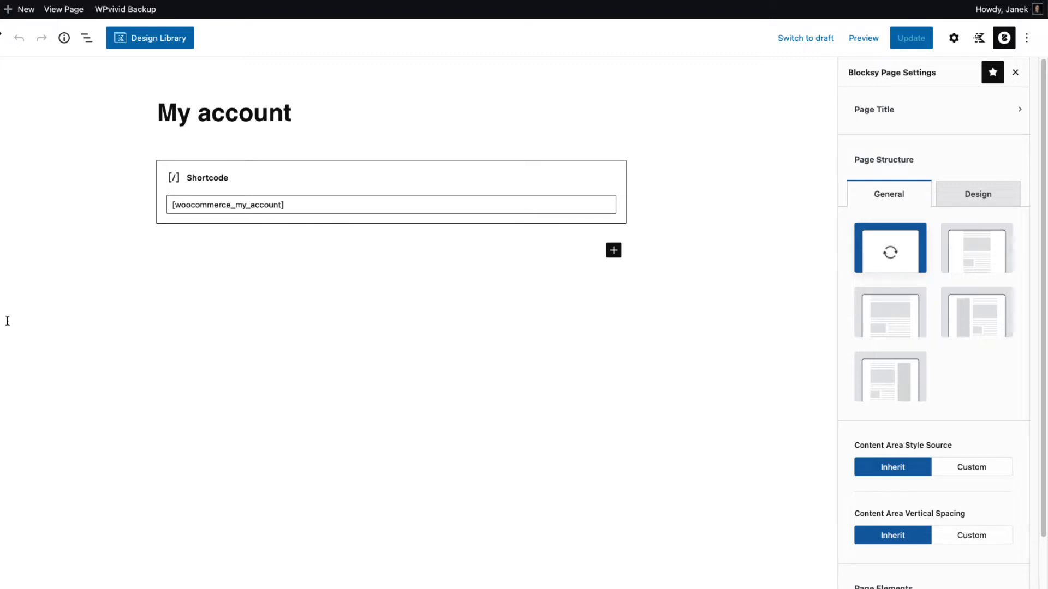
# In Blocksy Page Settings, disable the Page Title and set Content Area Vertical Spacing to Custom
pyautogui.click(914, 116)
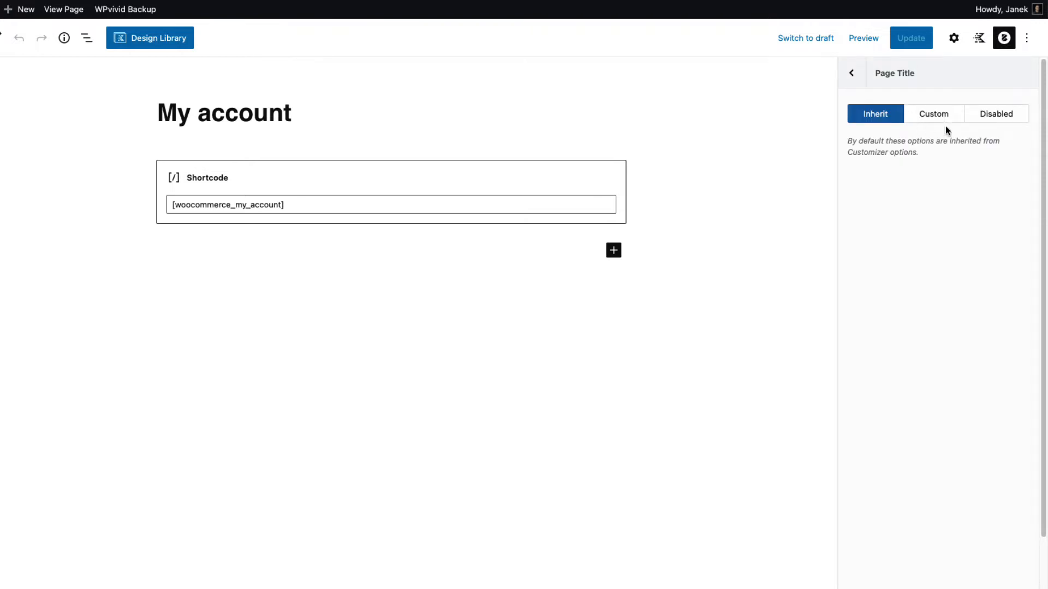
pyautogui.click(997, 117)
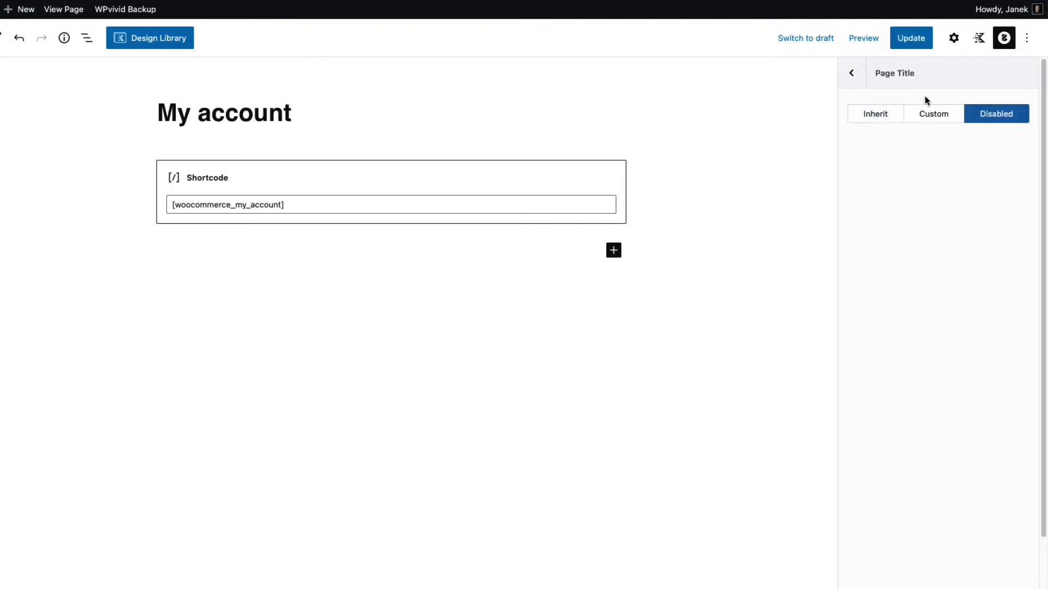
pyautogui.click(852, 73)
pyautogui.scroll(-2, 894, 283)
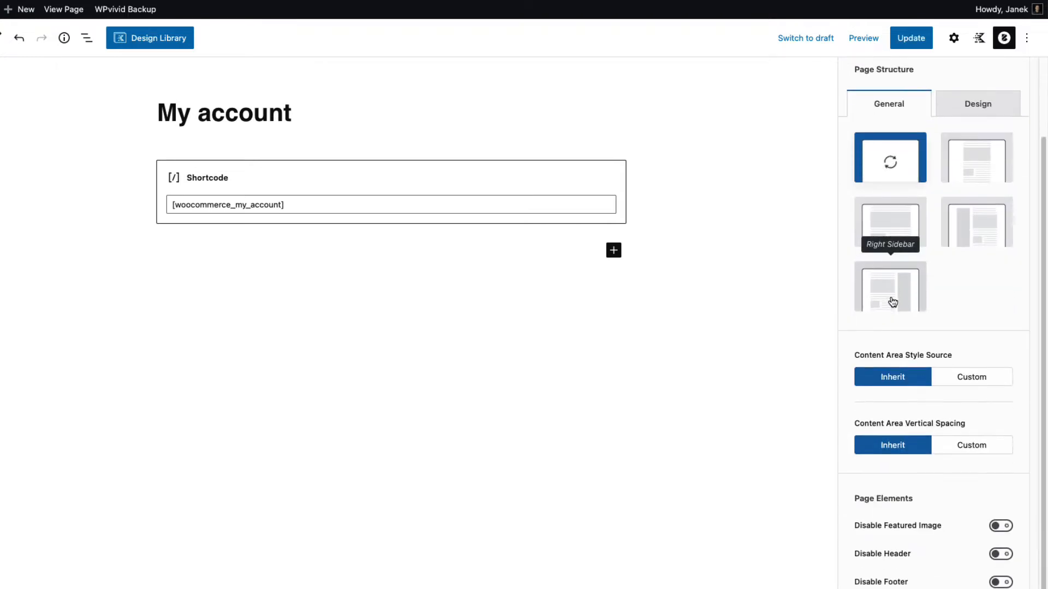
pyautogui.click(971, 445)
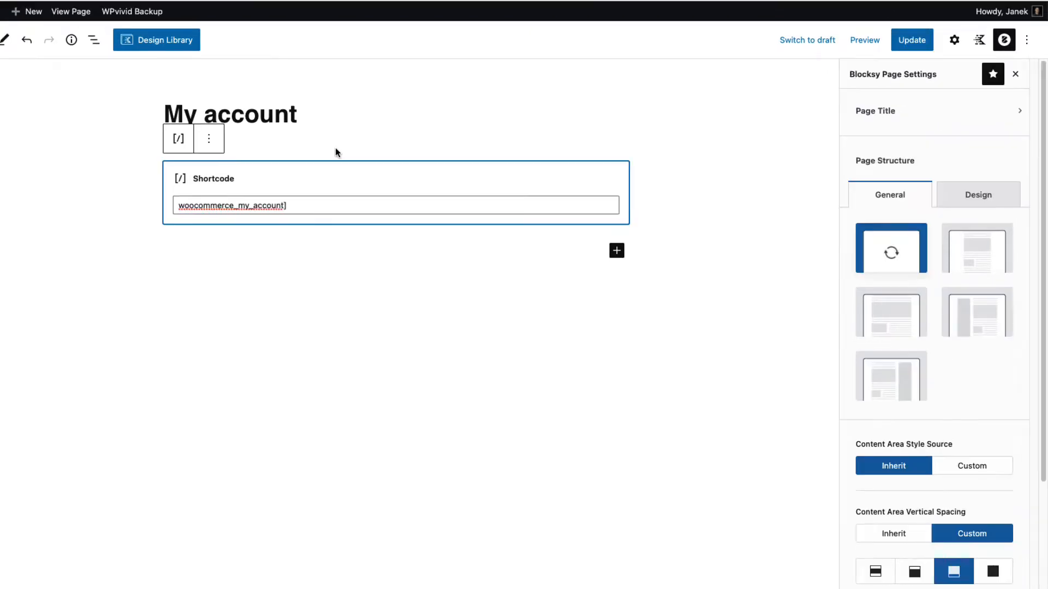
# Insert a full-width, one-column Row Layout above the shortcode with extra bottom padding
pyautogui.click(355, 284)
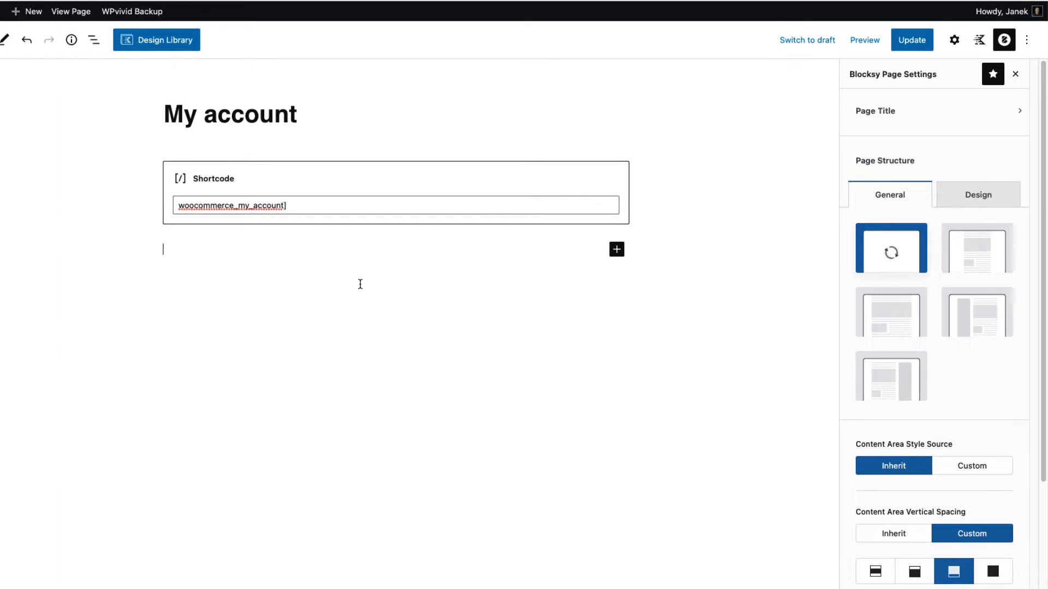
pyautogui.click(295, 175)
pyautogui.click(247, 143)
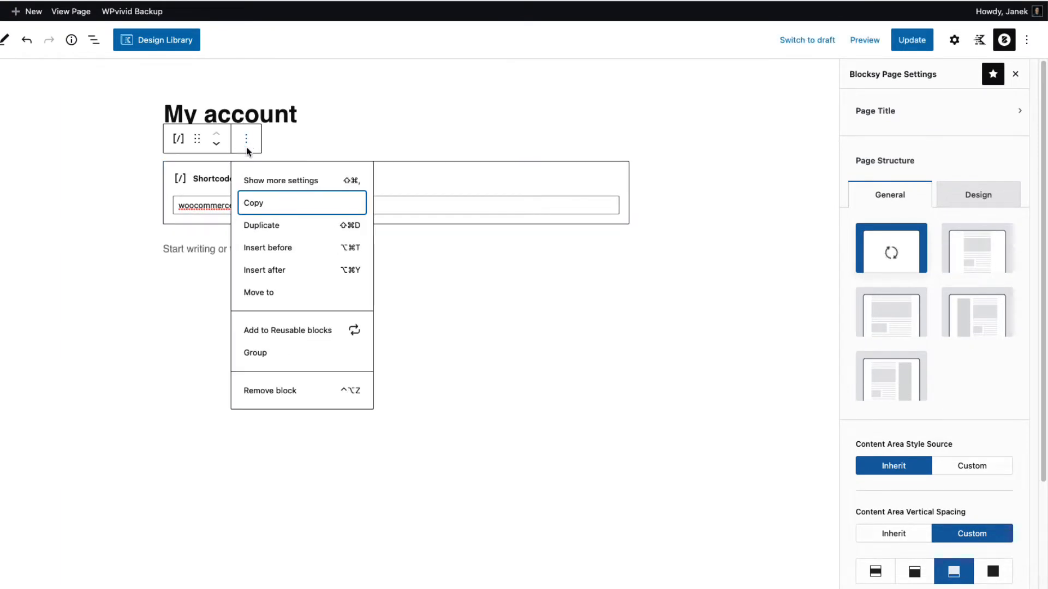
pyautogui.click(271, 252)
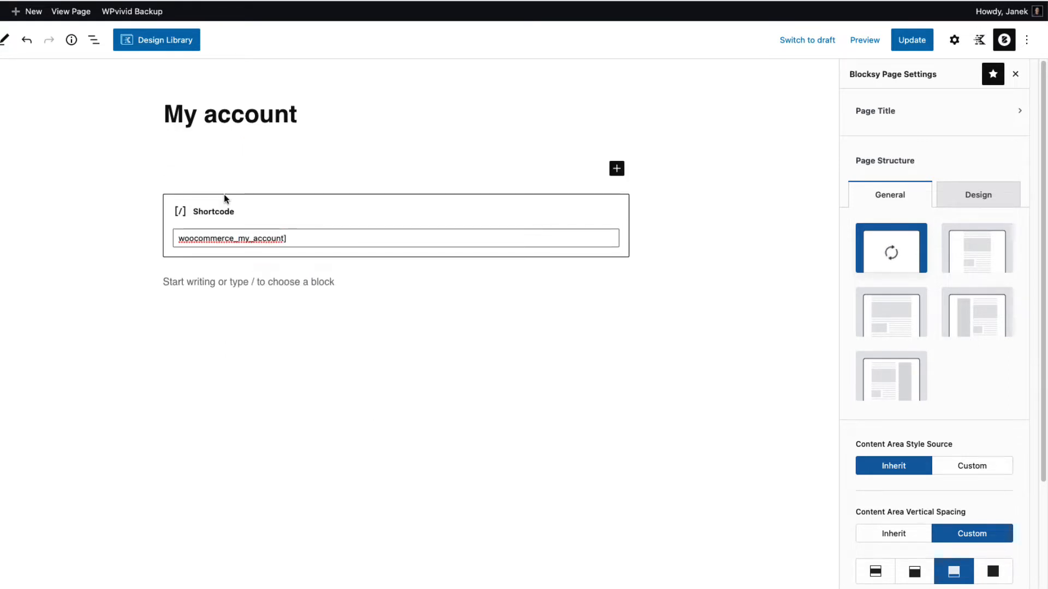
pyautogui.write('/row')
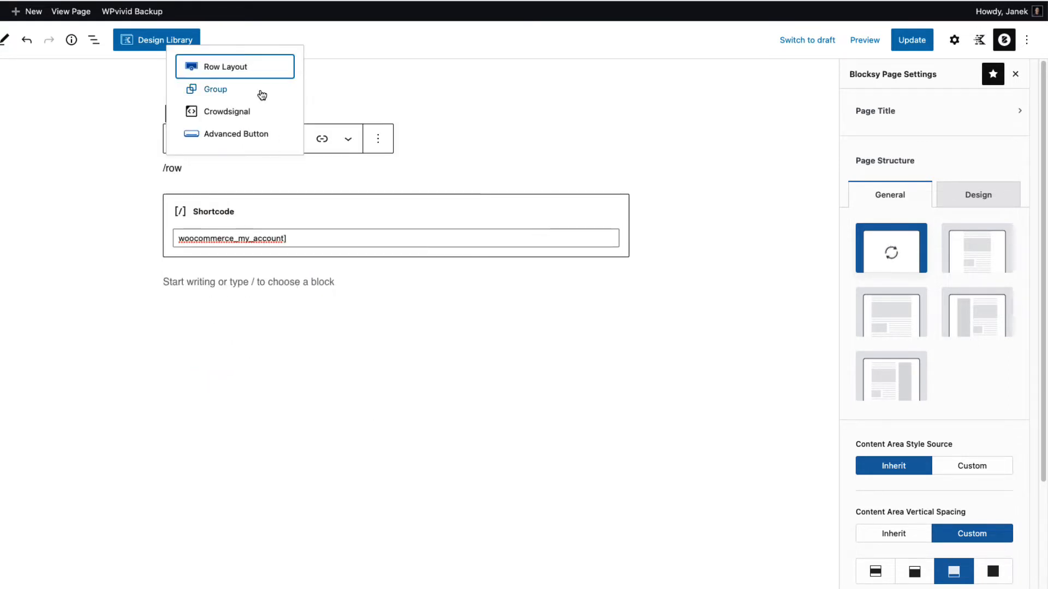
pyautogui.click(236, 67)
pyautogui.click(224, 207)
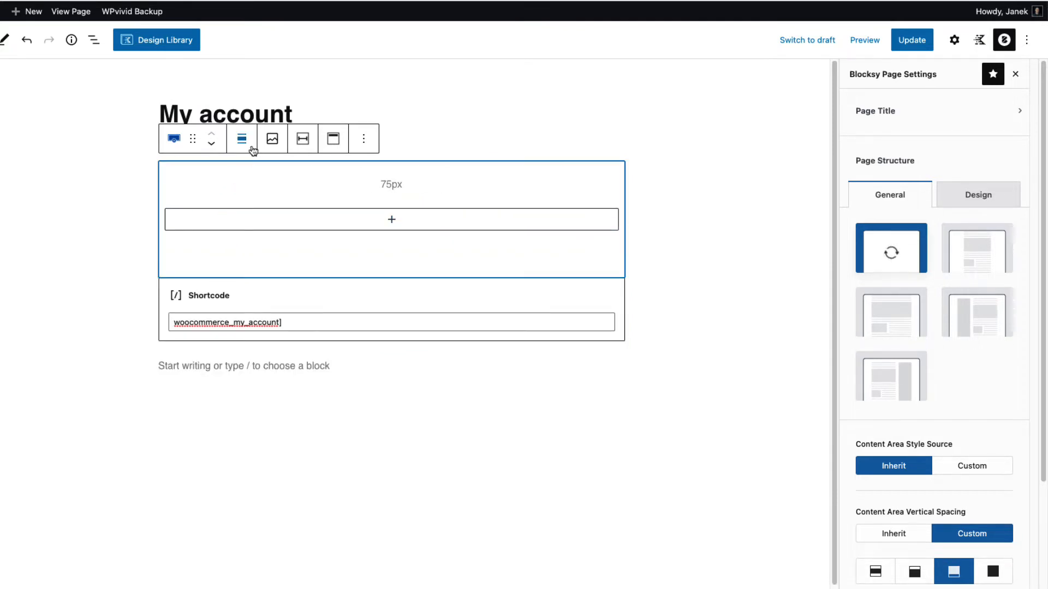
pyautogui.click(247, 143)
pyautogui.click(273, 225)
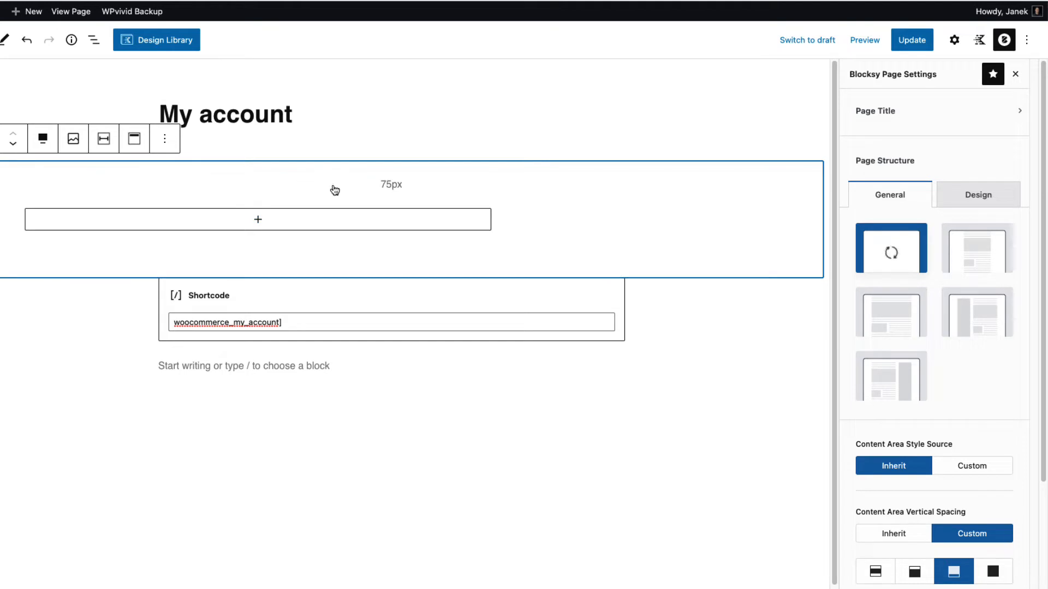
pyautogui.moveTo(340, 274); pyautogui.dragTo(339, 309)
# Give the row the dark cones image as a parallax background
pyautogui.click(949, 45)
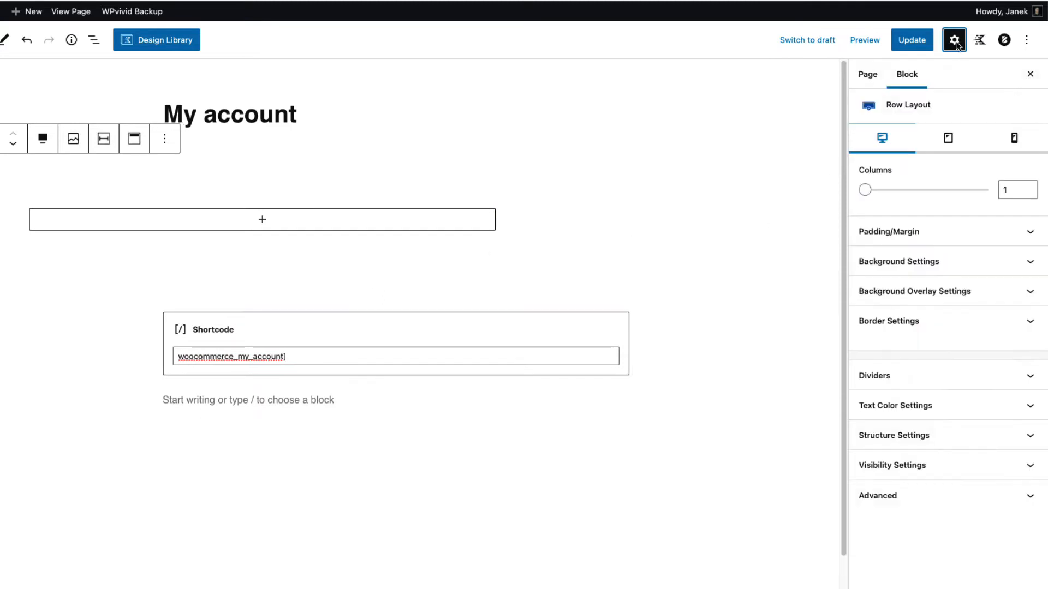
pyautogui.click(943, 267)
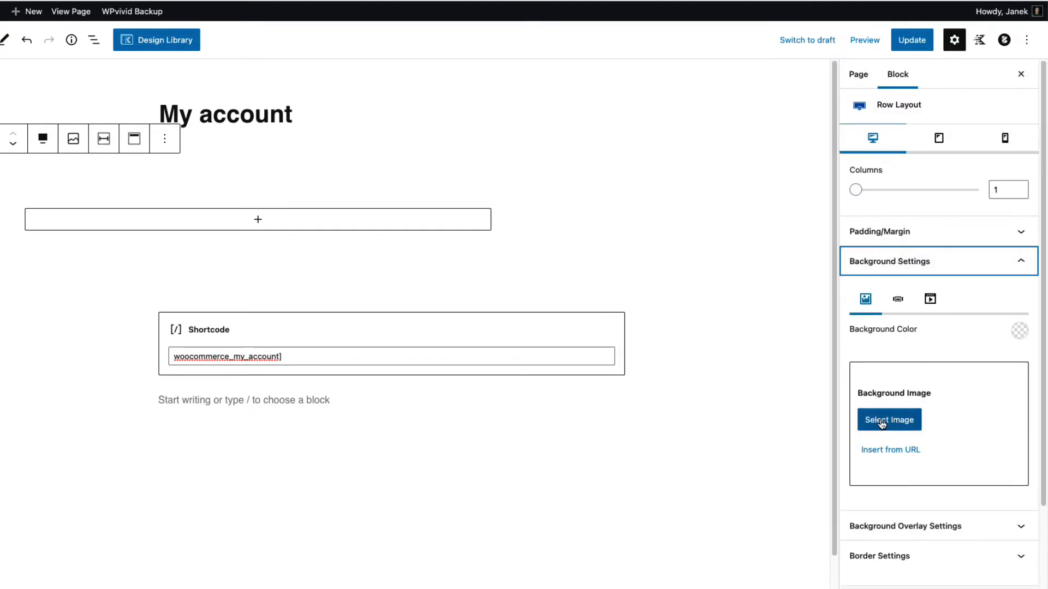
pyautogui.click(895, 420)
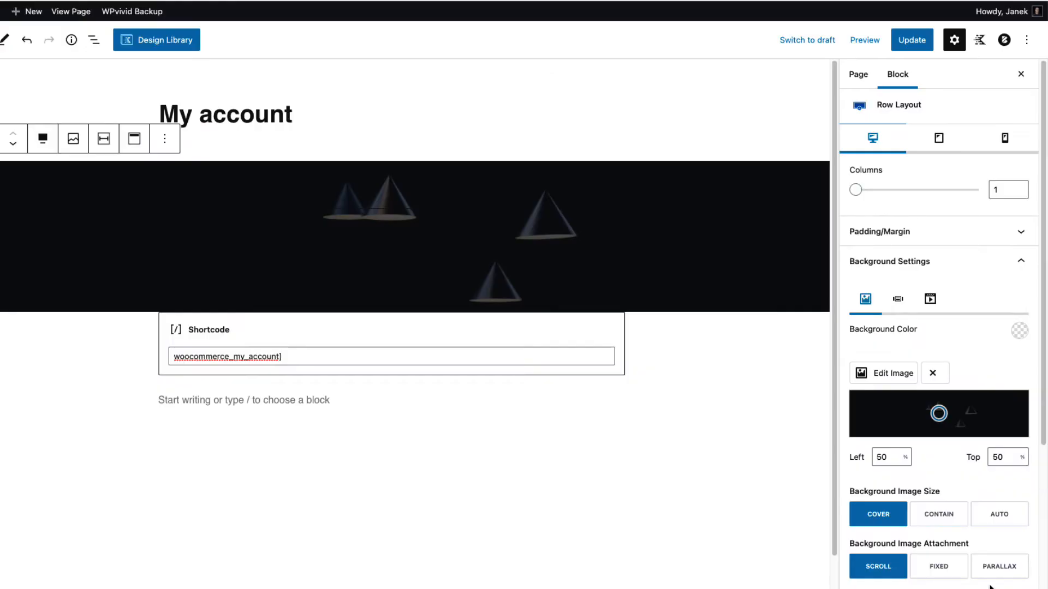
pyautogui.scroll(-4, 922, 445)
pyautogui.click(1001, 445)
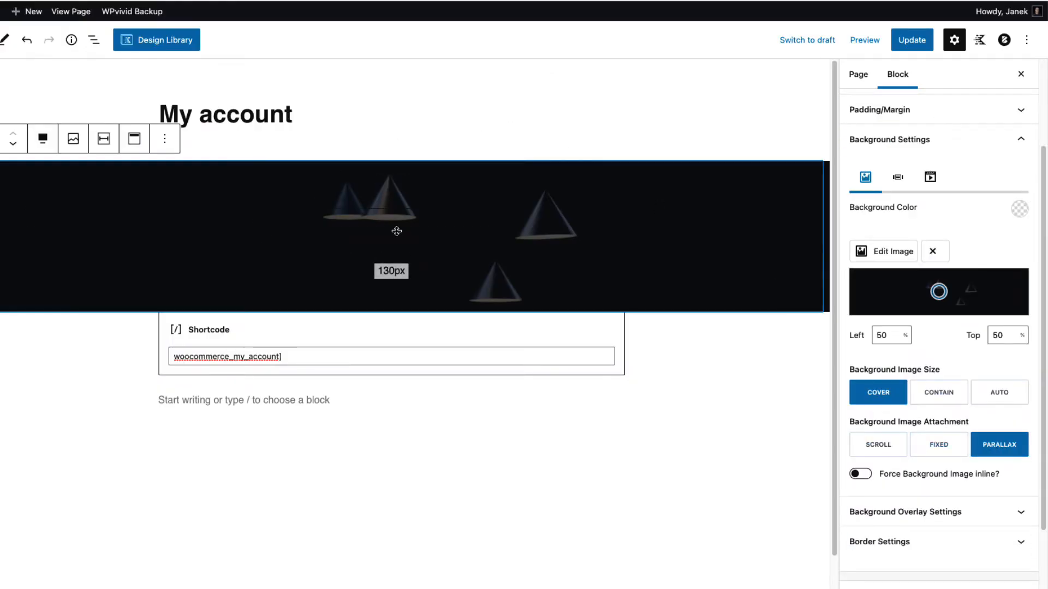
pyautogui.click(257, 222)
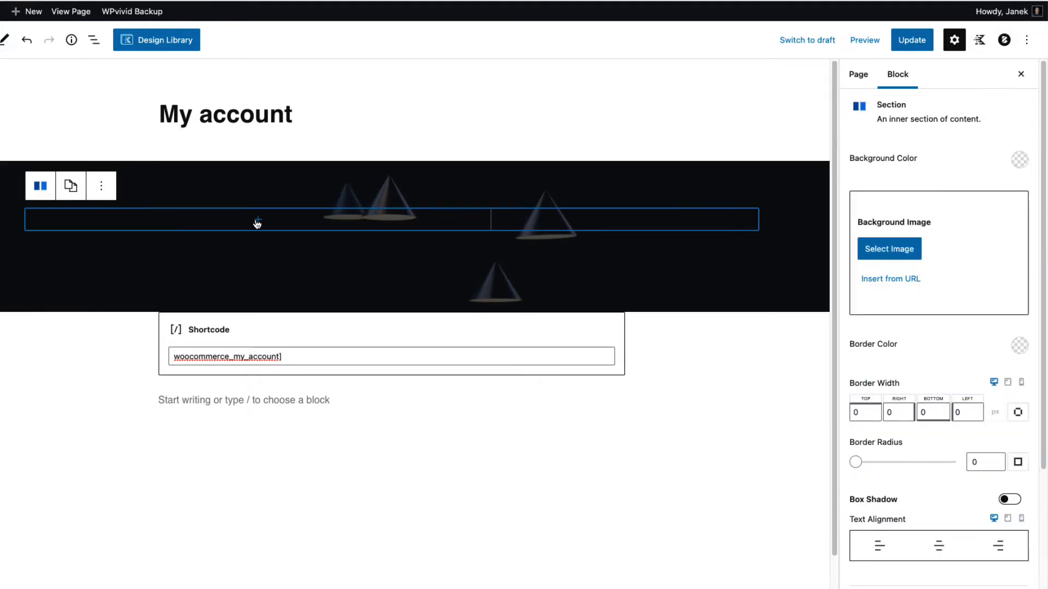
# Add a white Advanced Heading reading 'My account' inside the dark row
pyautogui.click(258, 220)
pyautogui.write('hea')
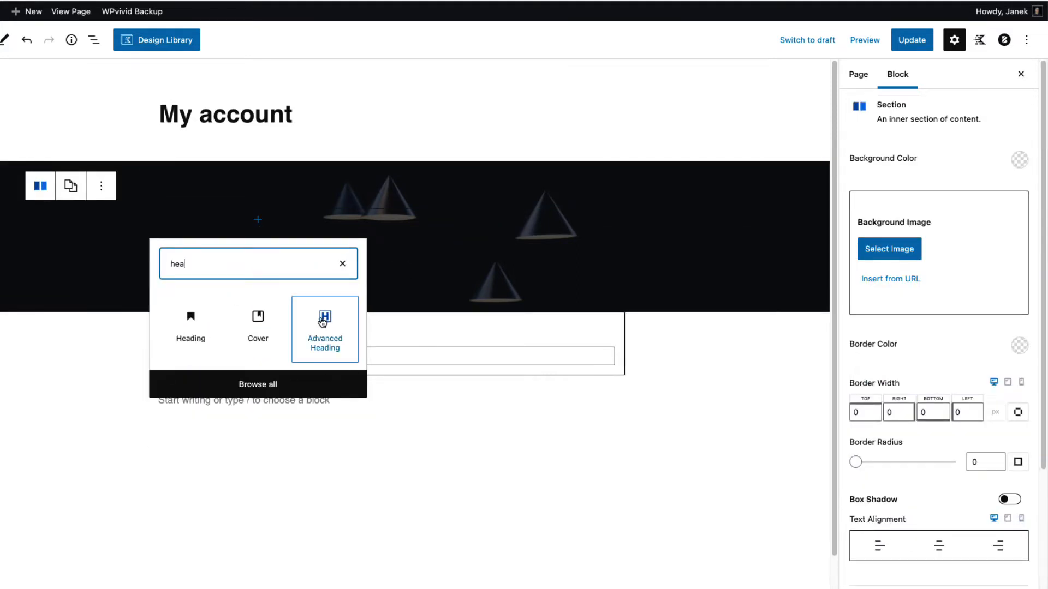
pyautogui.click(323, 322)
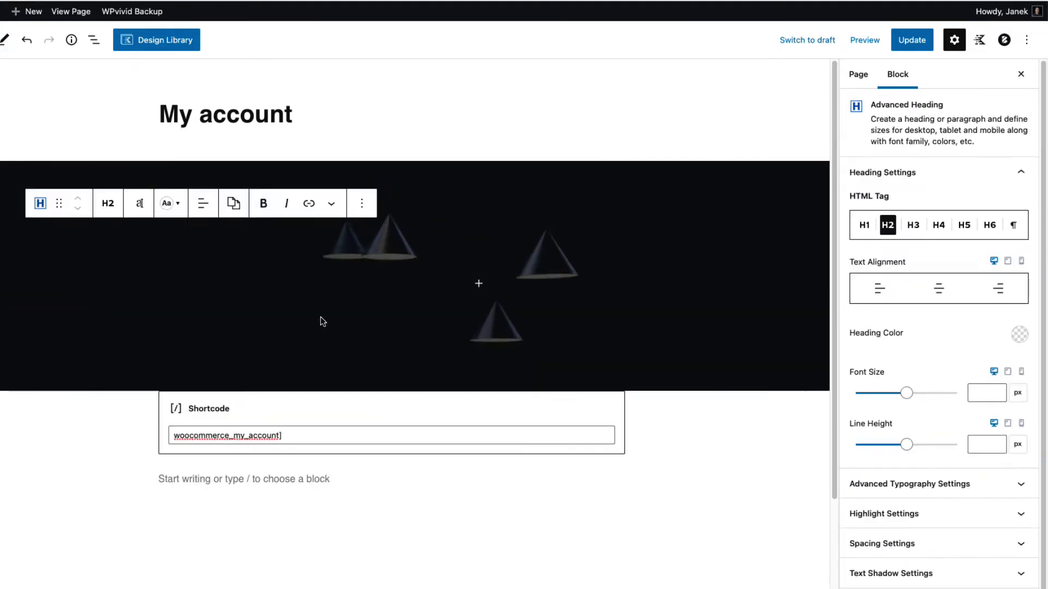
pyautogui.click(1019, 334)
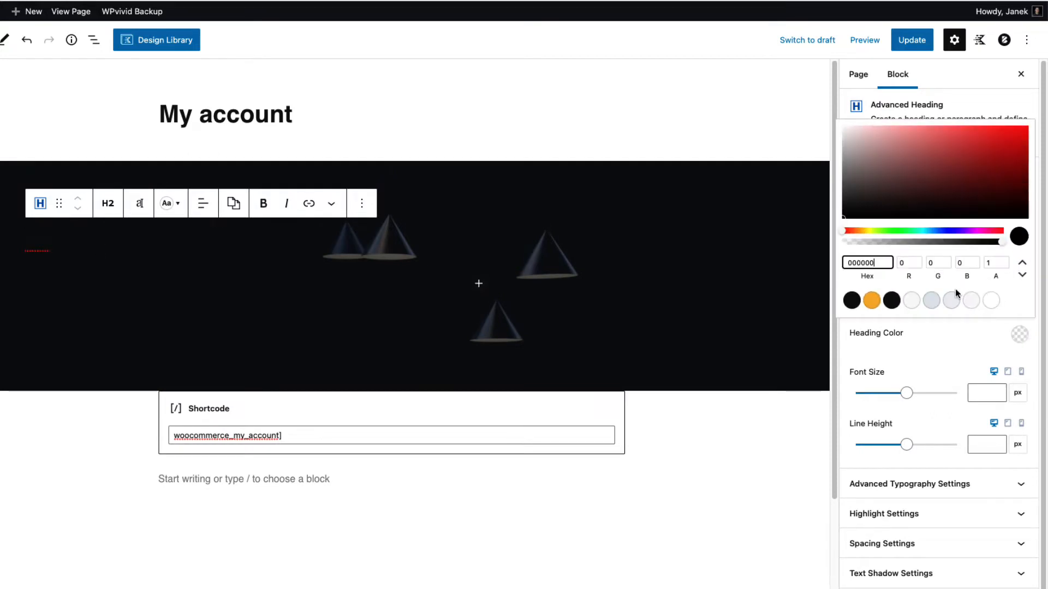
pyautogui.moveTo(865, 148); pyautogui.dragTo(837, 122)
pyautogui.write('My')
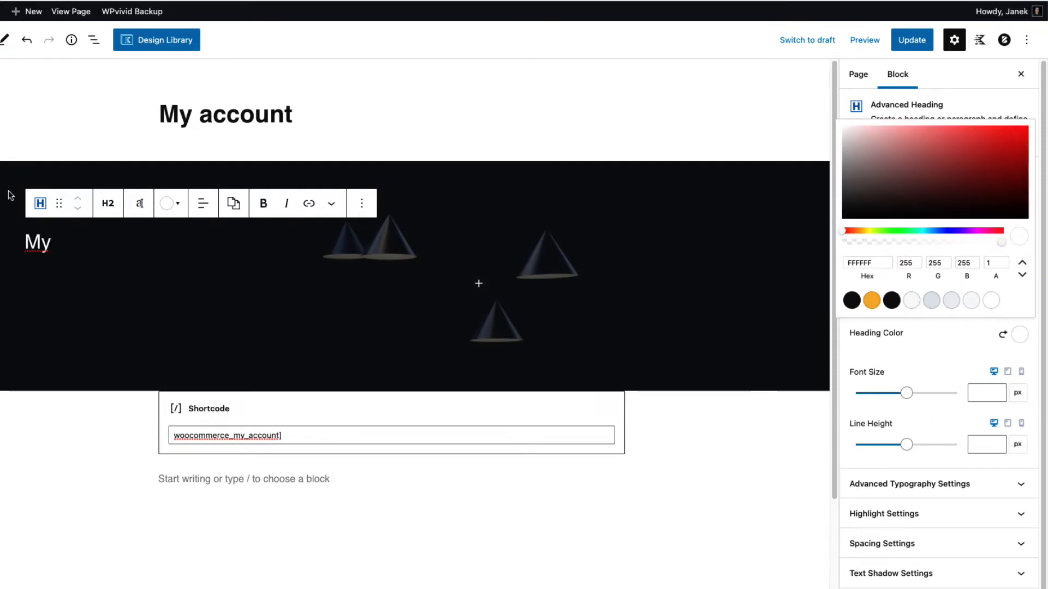
pyautogui.click(64, 246)
pyautogui.write('account')
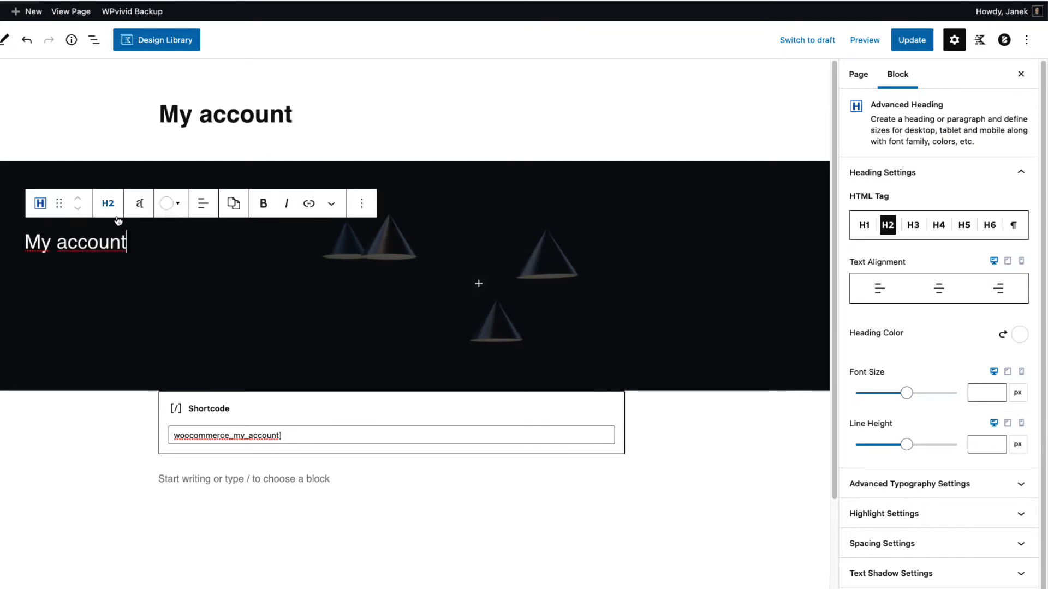
# Centre the heading, make it H1 and set its font size to 42
pyautogui.click(201, 203)
pyautogui.click(225, 271)
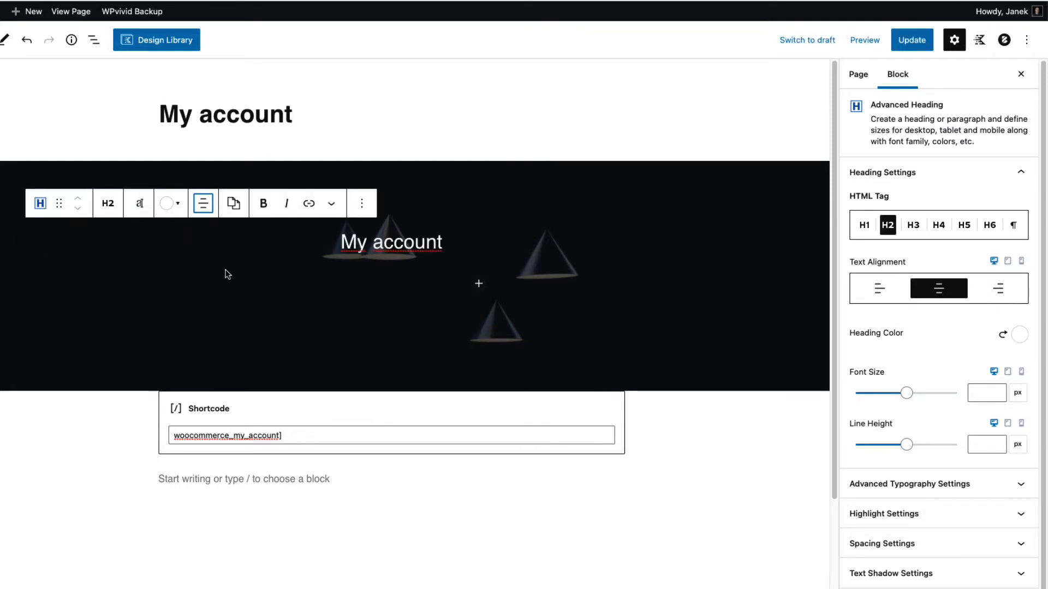
pyautogui.click(108, 204)
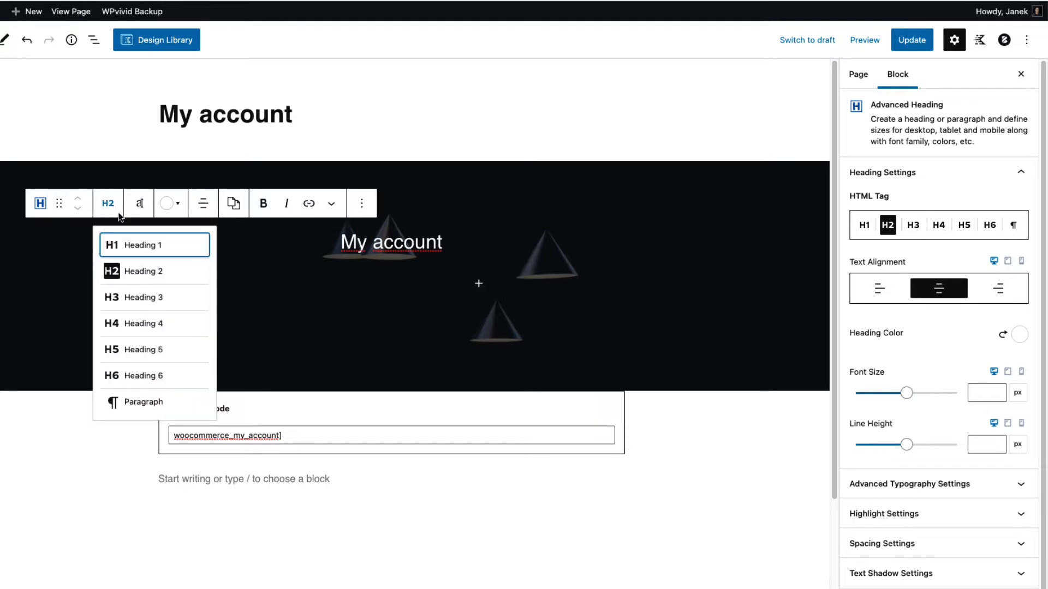
pyautogui.click(128, 245)
pyautogui.click(983, 393)
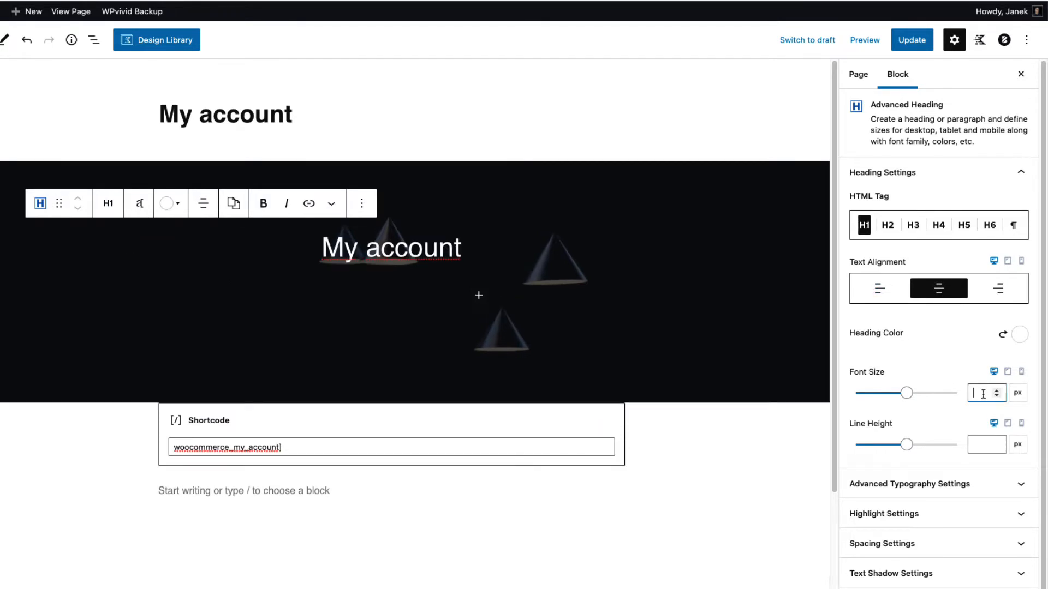
pyautogui.write('42')
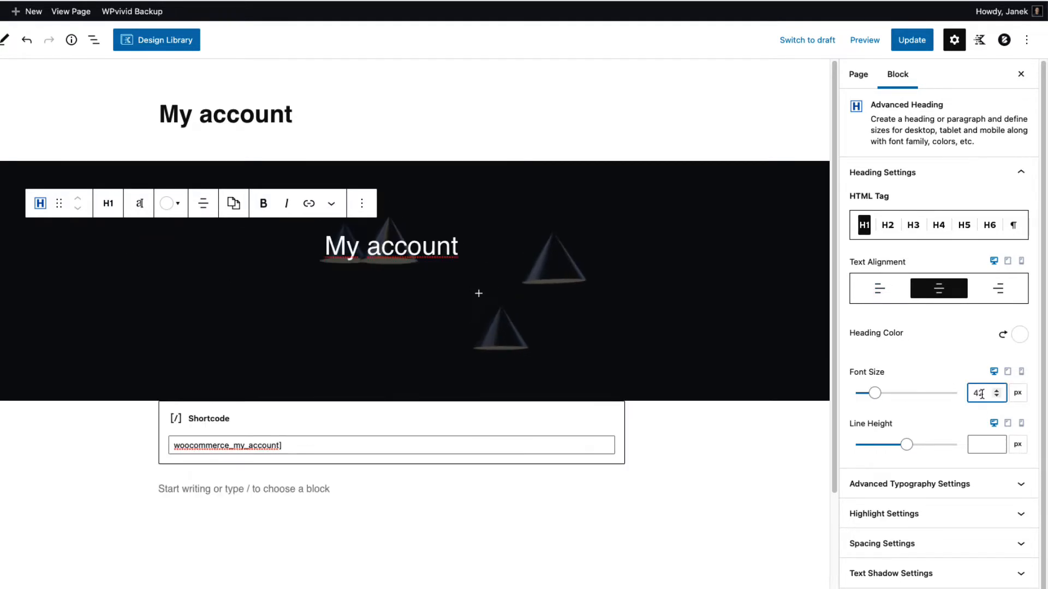
pyautogui.click(322, 417)
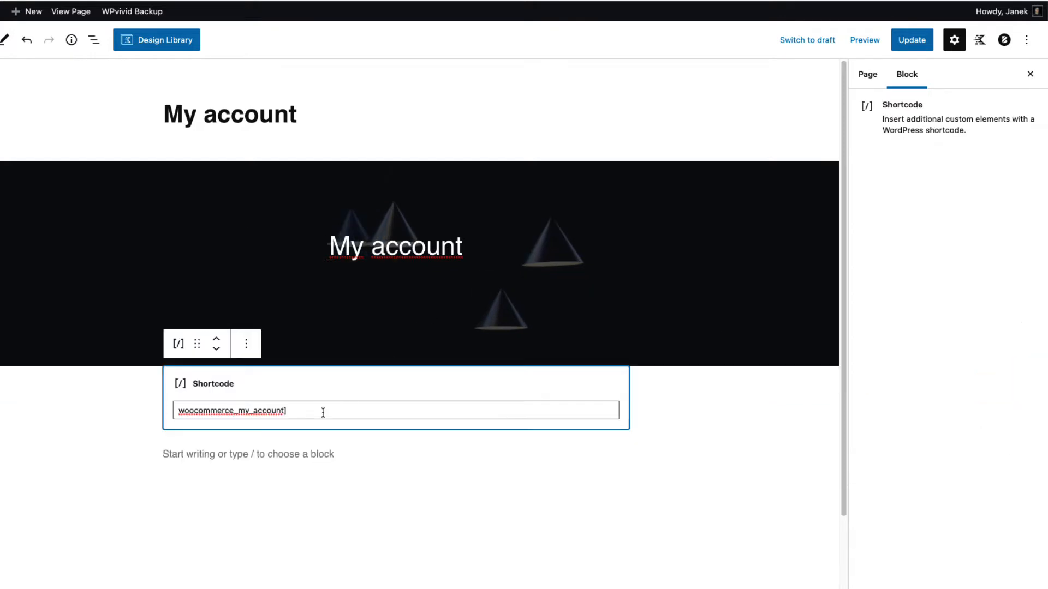
# Insert a single-column Row Layout above the shortcode with 50 px top and 65 px bottom padding
pyautogui.click(246, 344)
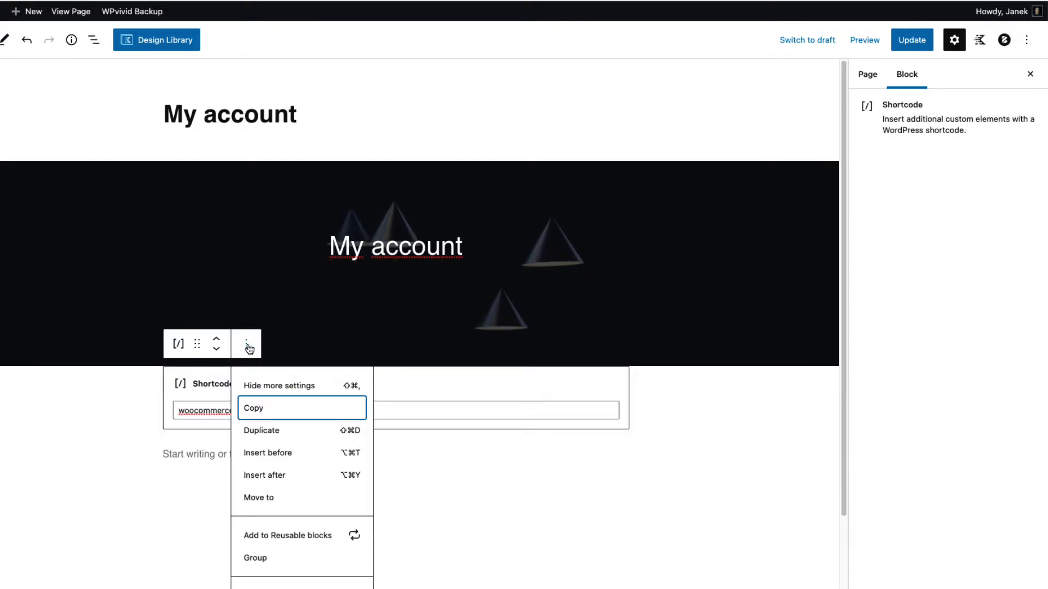
pyautogui.click(277, 457)
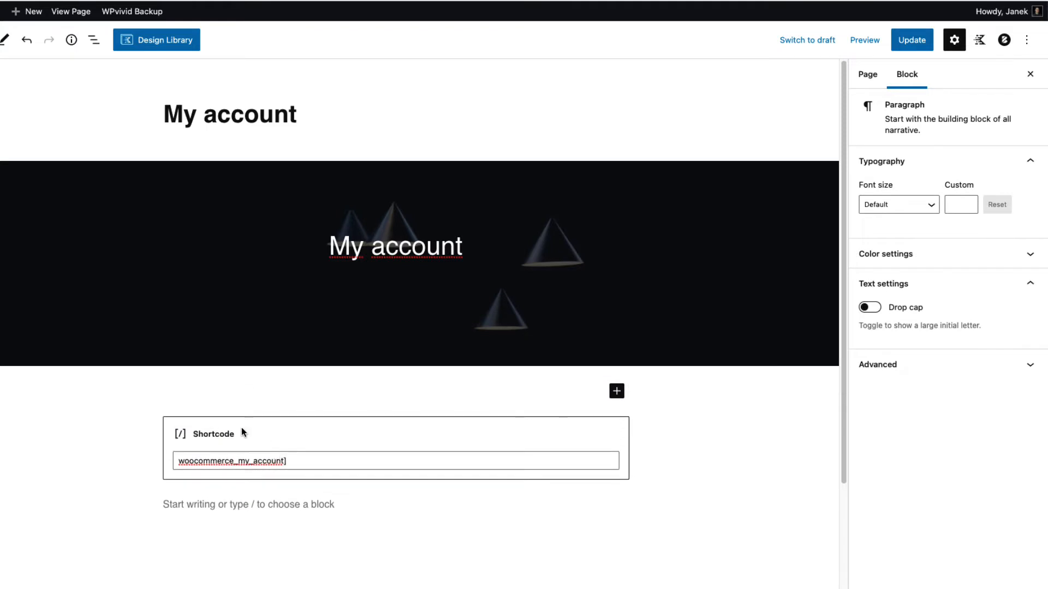
pyautogui.write('/ro')
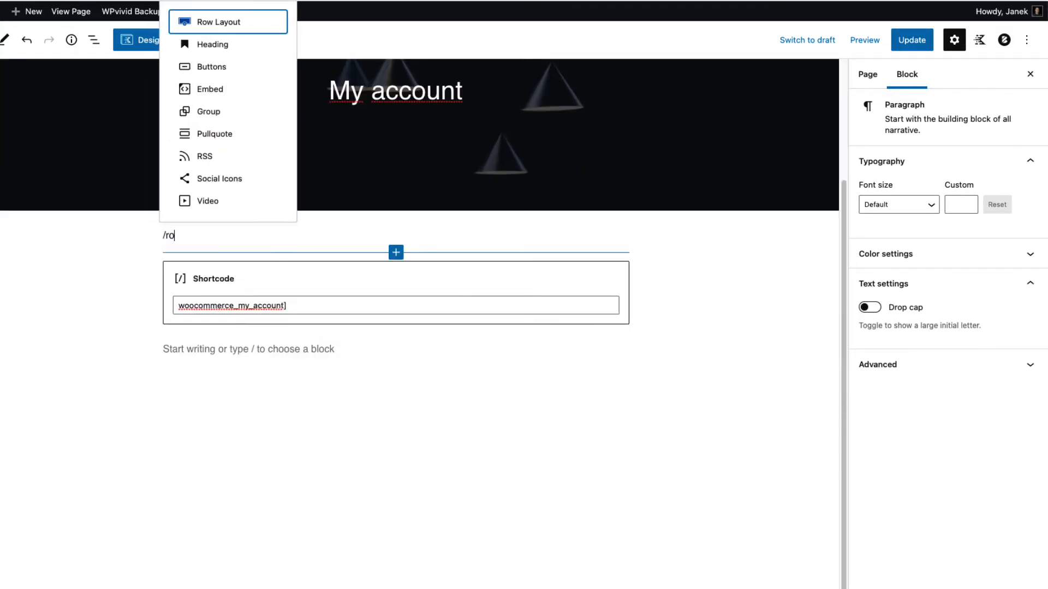
pyautogui.click(221, 22)
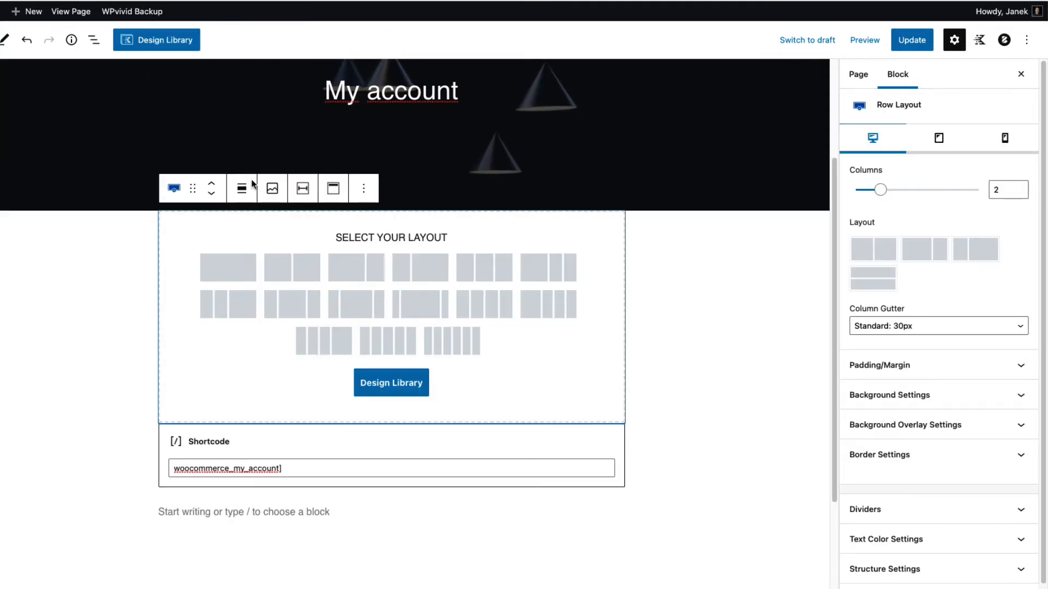
pyautogui.click(231, 264)
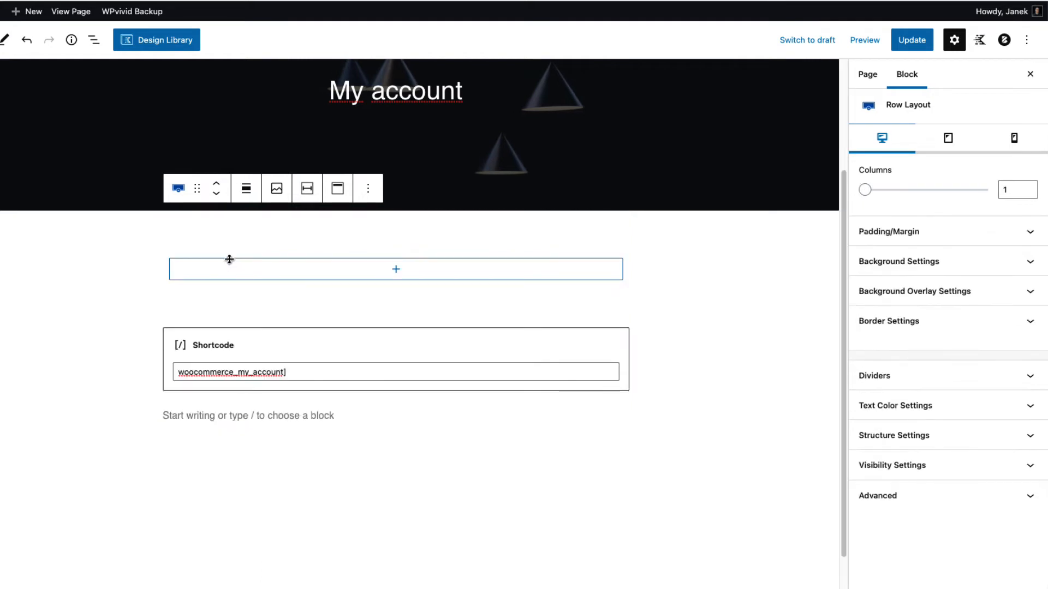
pyautogui.moveTo(310, 226); pyautogui.dragTo(309, 252)
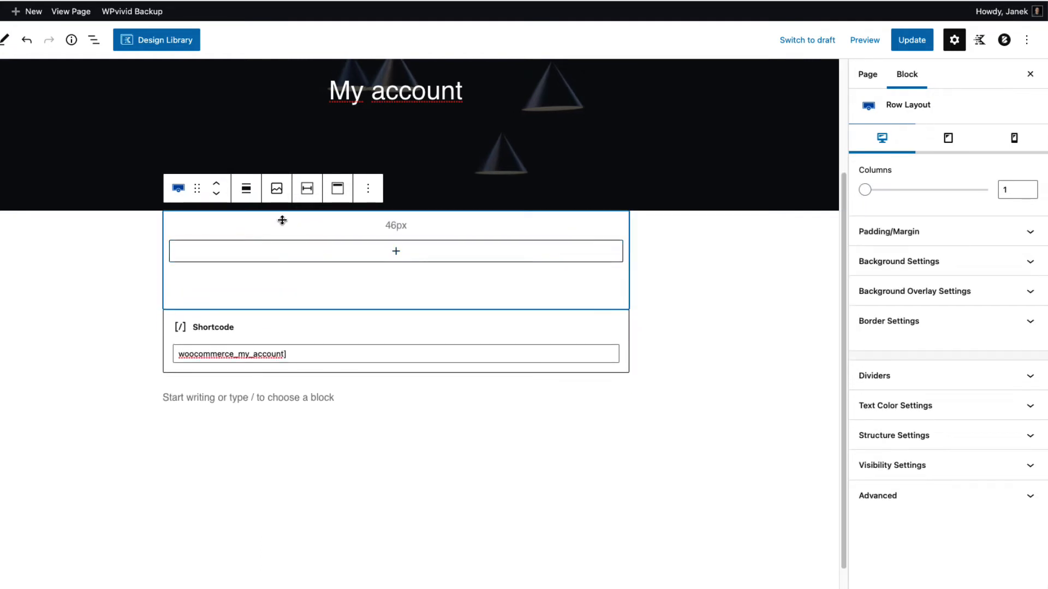
pyautogui.moveTo(381, 219); pyautogui.dragTo(381, 217)
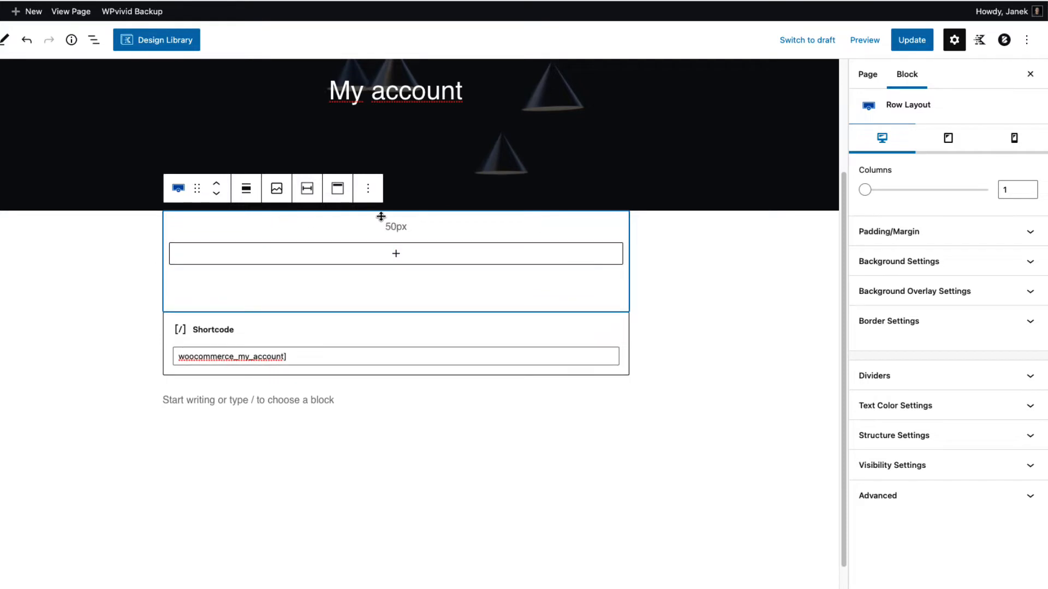
pyautogui.moveTo(326, 304); pyautogui.dragTo(328, 292)
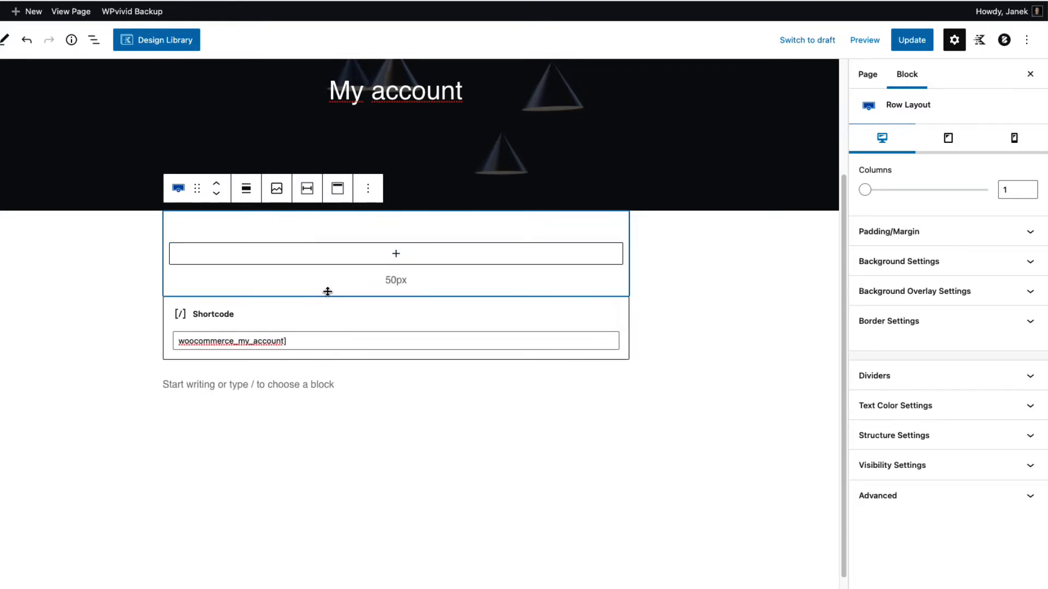
# Add a three-tab Kadence Tabs block inside the new row
pyautogui.click(392, 254)
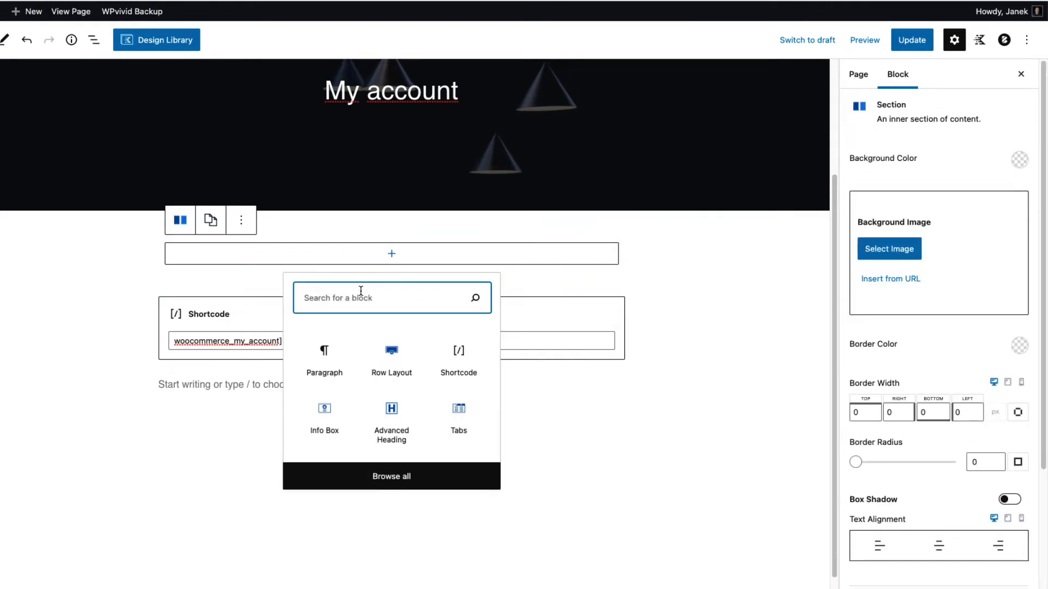
pyautogui.write('tab')
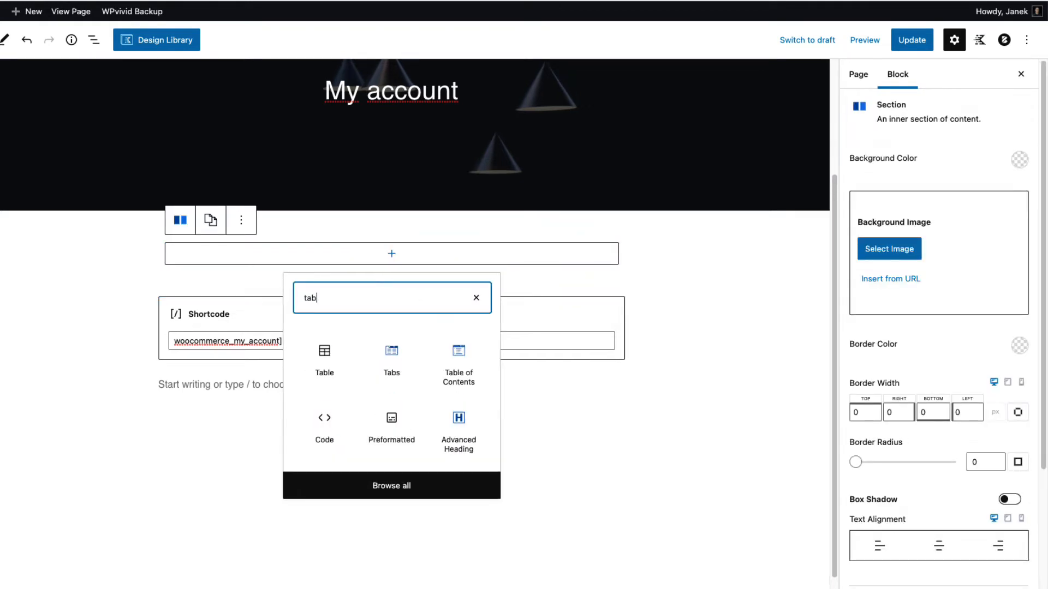
pyautogui.click(397, 366)
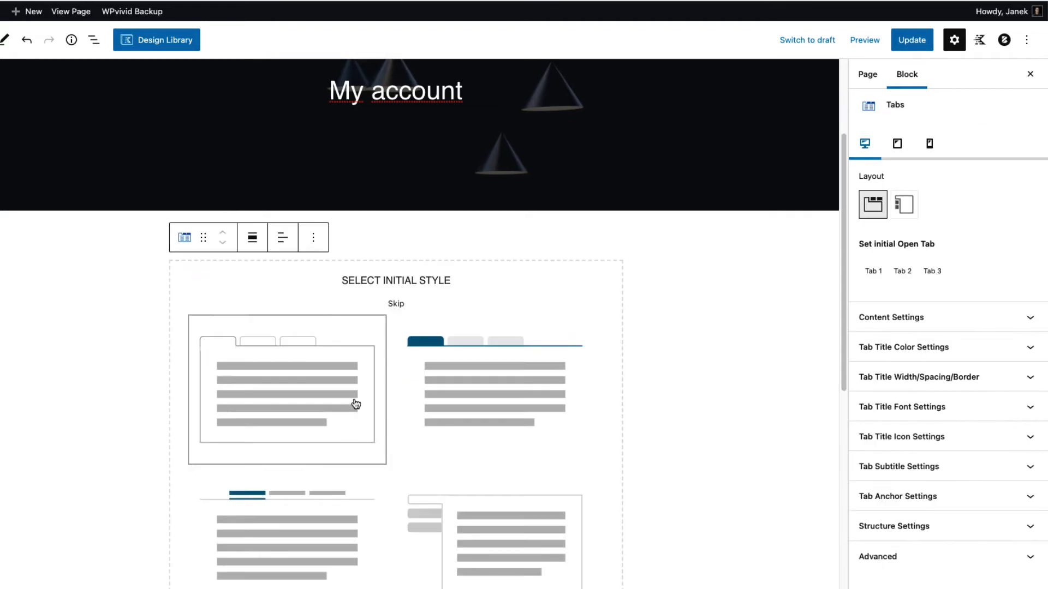
pyautogui.click(485, 360)
# Rename the tabs to DASHBOARD, MY COURSES and SUPPORT
pyautogui.click(195, 320)
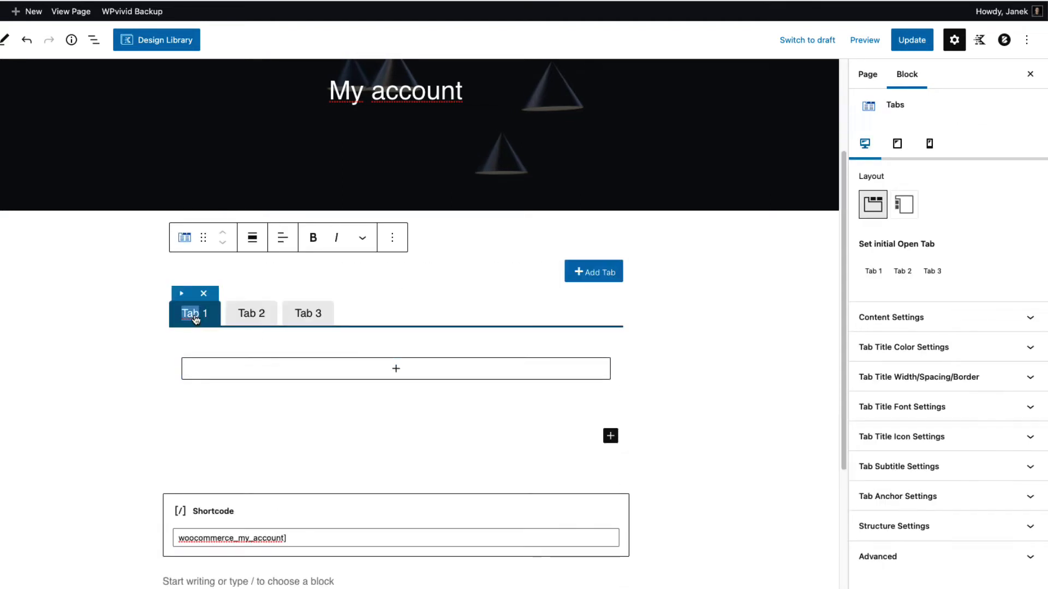
pyautogui.moveTo(208, 315); pyautogui.dragTo(174, 317)
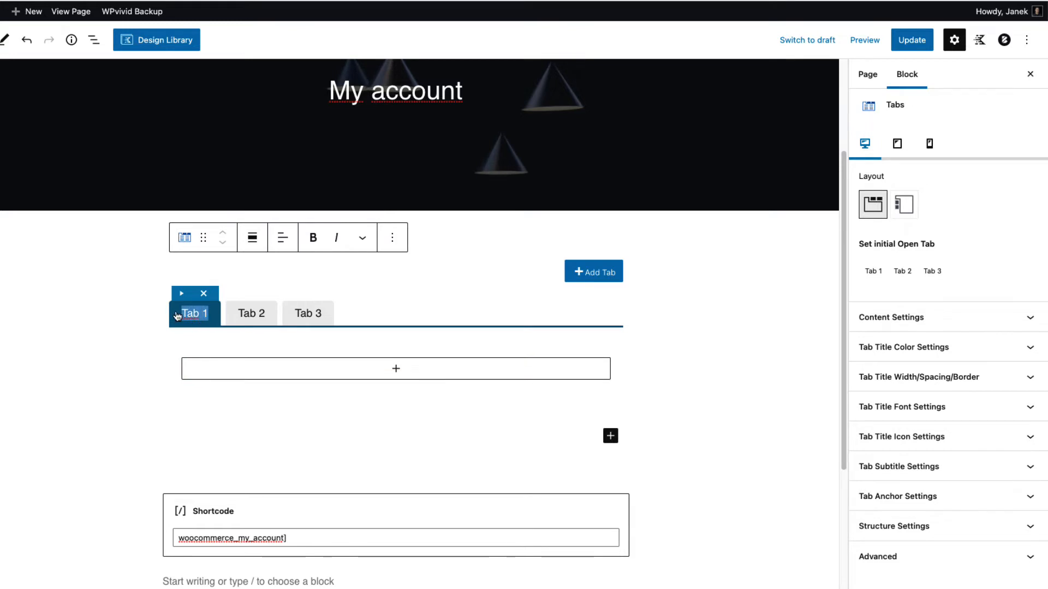
pyautogui.write('DASHBO')
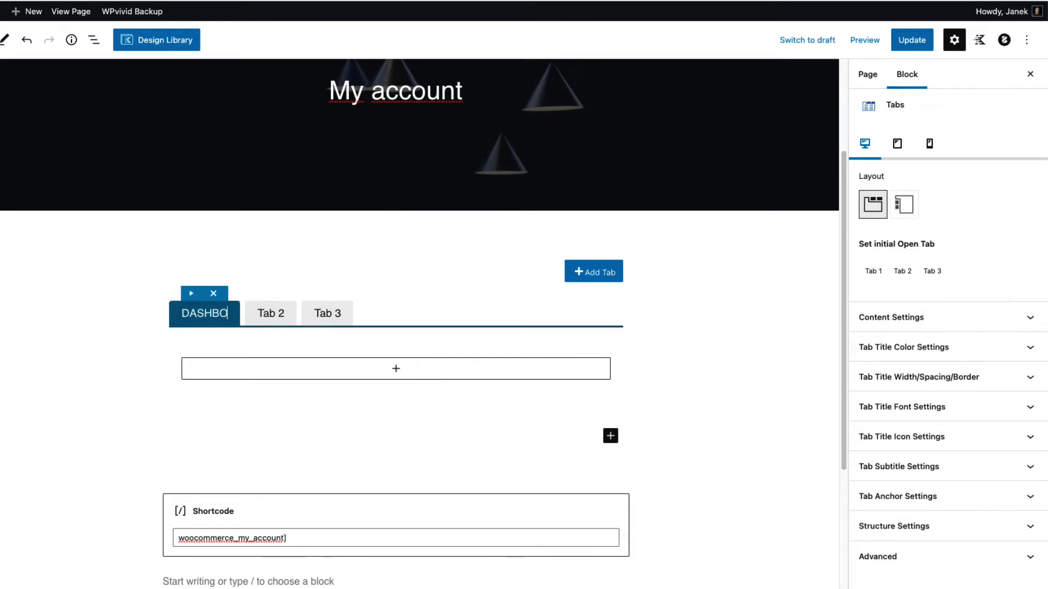
pyautogui.write('ARD')
pyautogui.click(303, 319)
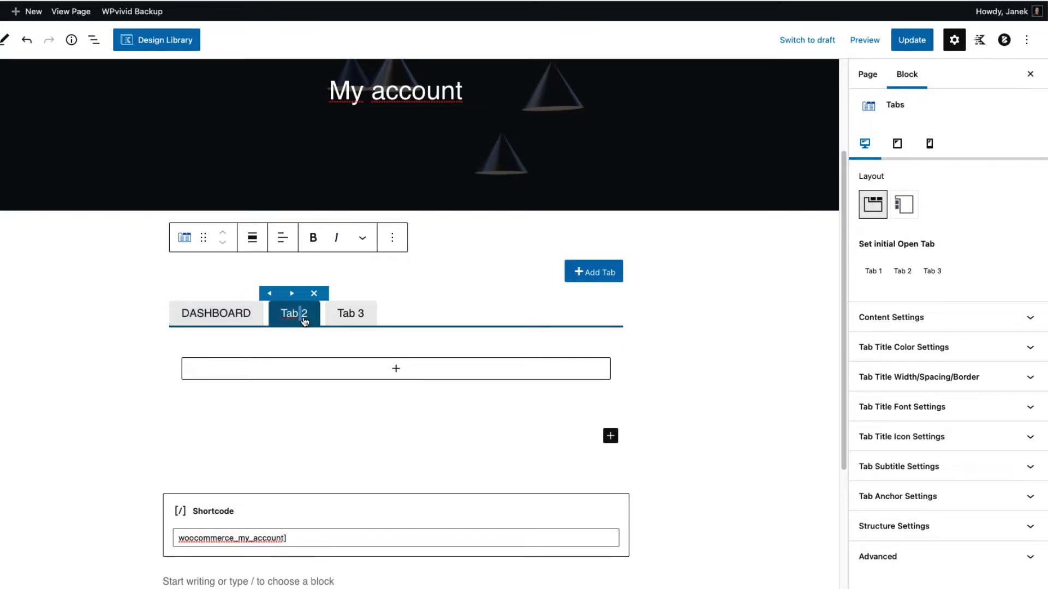
pyautogui.tripleClick(305, 321)
pyautogui.write('MY COURSES')
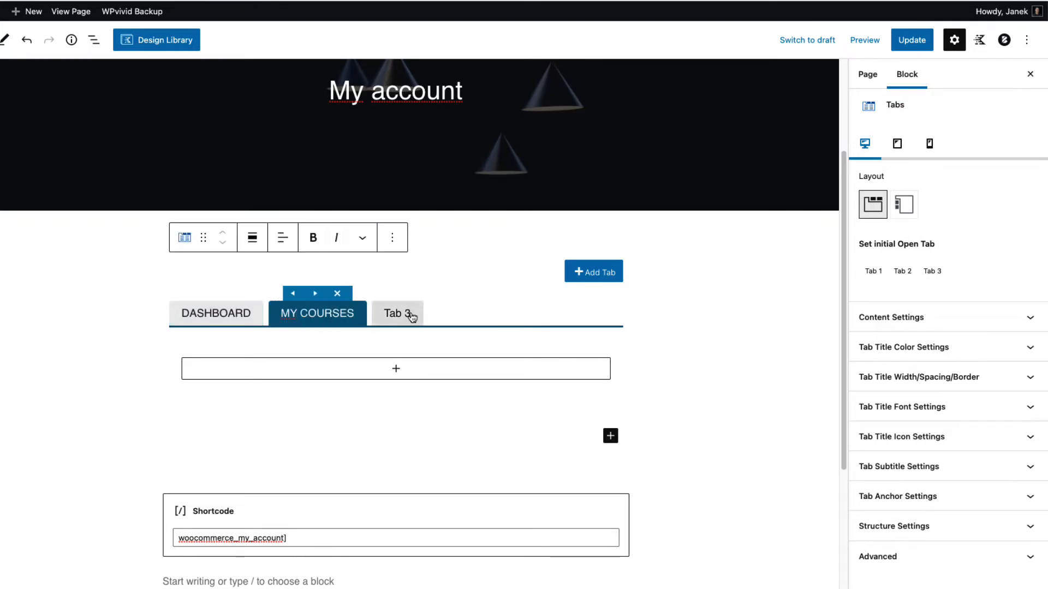
pyautogui.doubleClick(407, 319)
pyautogui.tripleClick(407, 319)
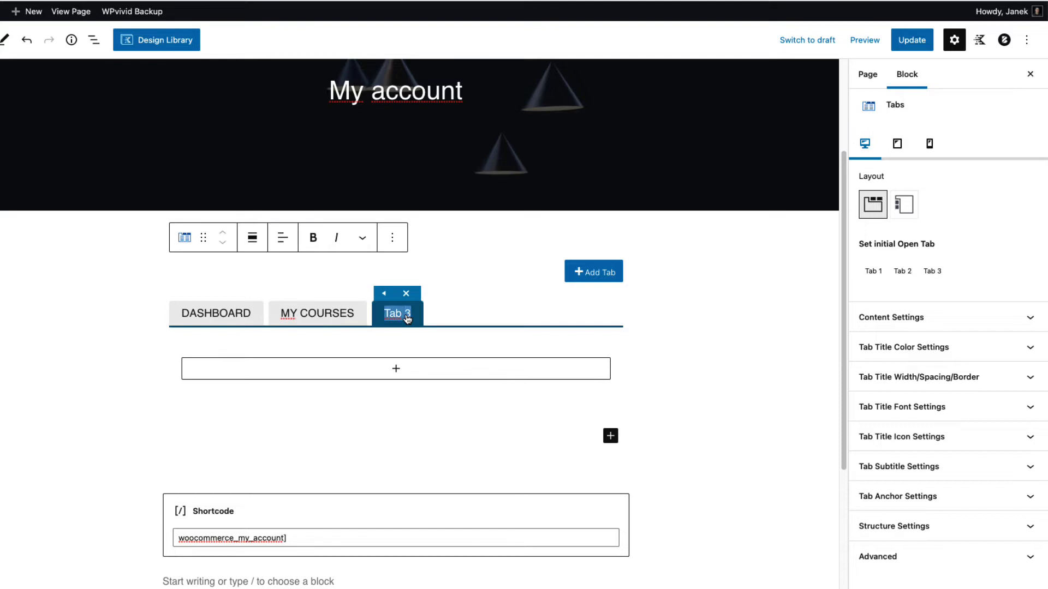
pyautogui.write('SUPPO')
pyautogui.write('RT')
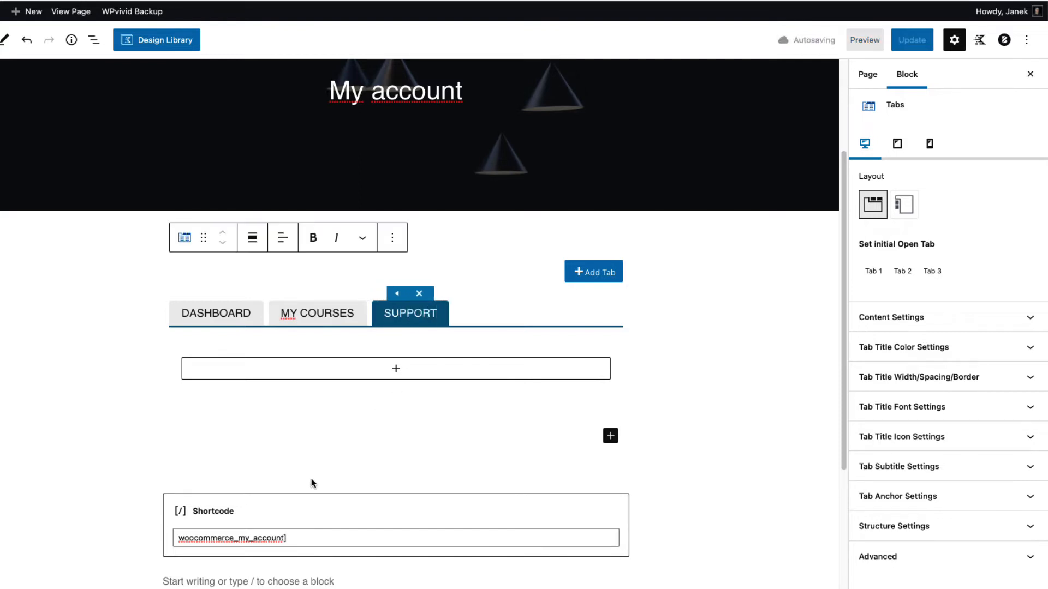
pyautogui.click(205, 316)
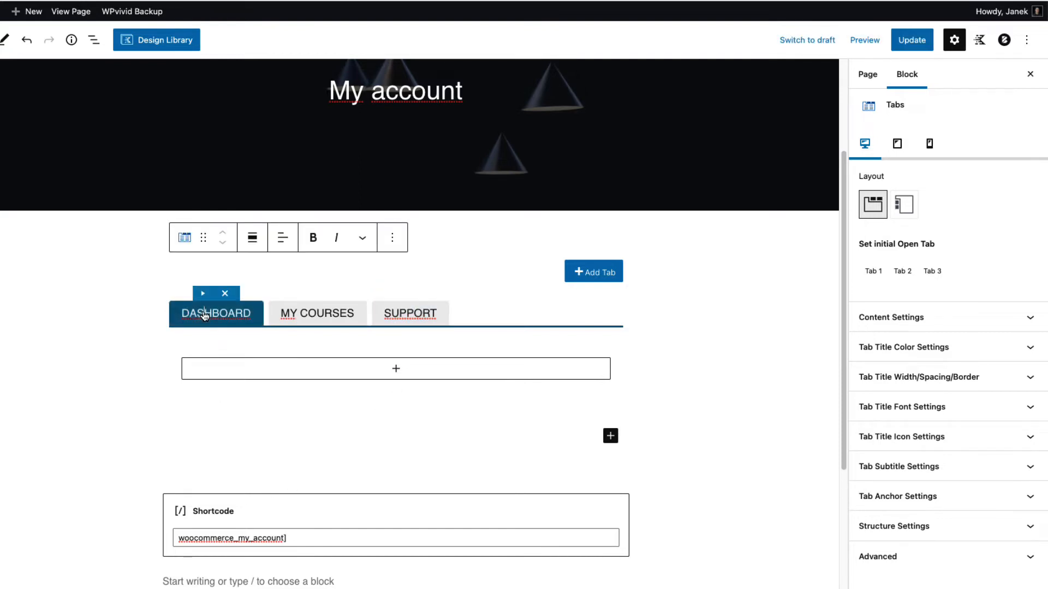
# Move the account shortcode into DASHBOARD and add a [ld_profile] Shortcode block under MY COURSES
pyautogui.click(233, 504)
pyautogui.moveTo(197, 436); pyautogui.dragTo(231, 402)
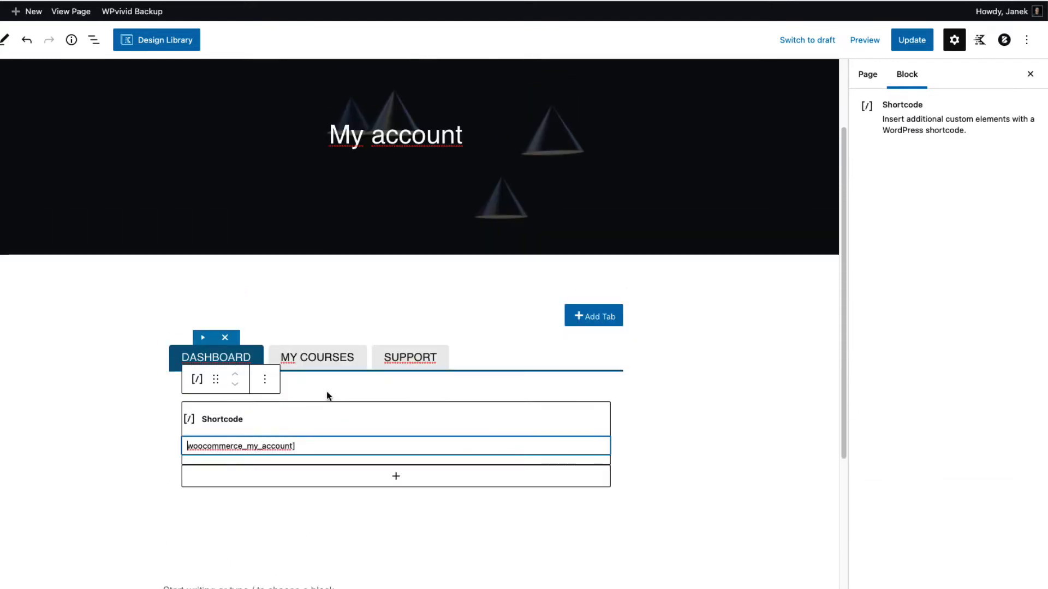
pyautogui.click(328, 361)
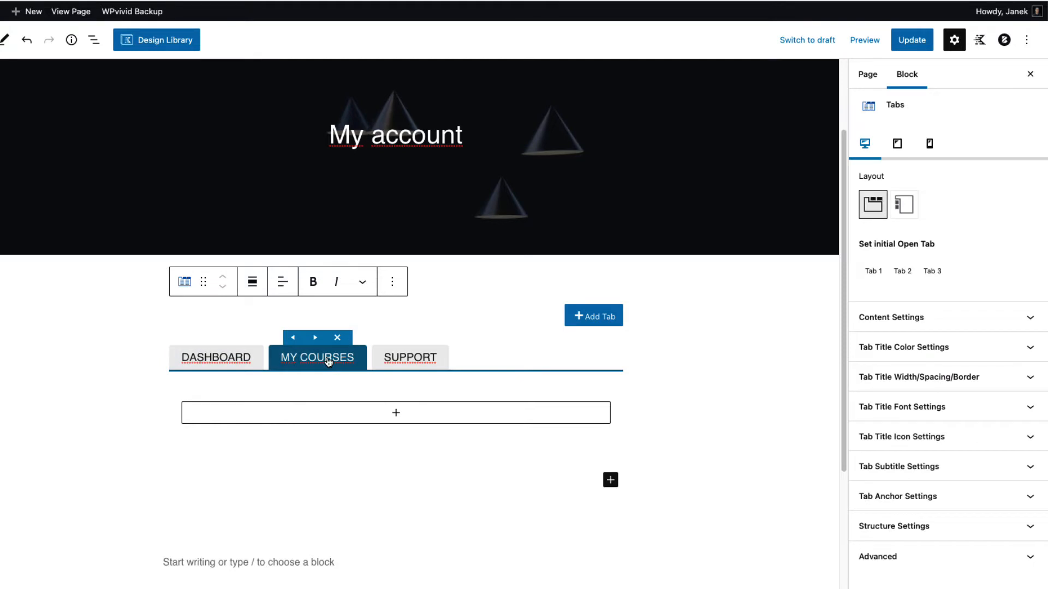
pyautogui.click(392, 416)
pyautogui.click(393, 414)
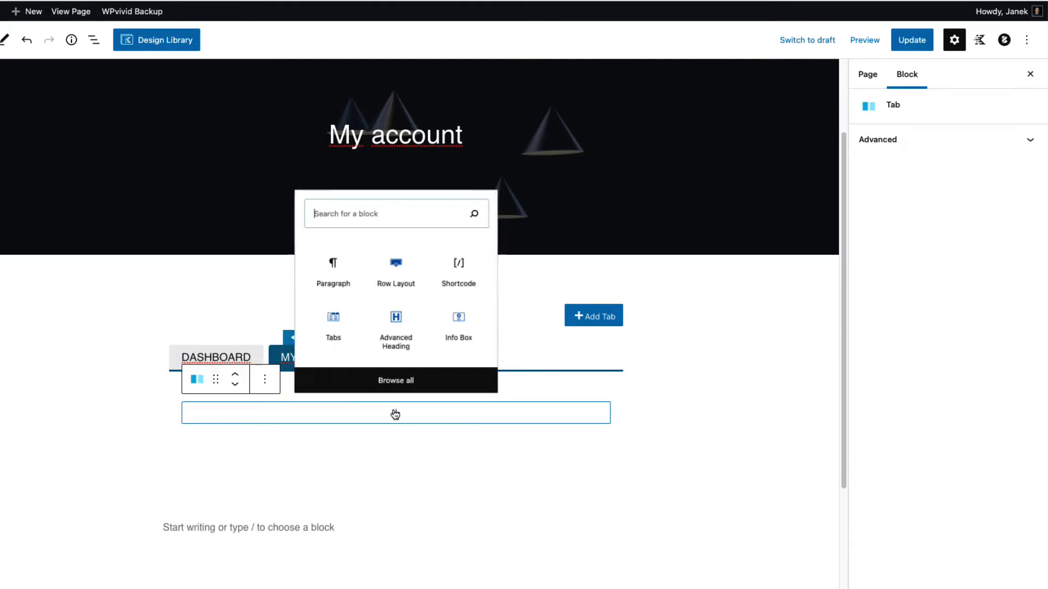
pyautogui.click(463, 262)
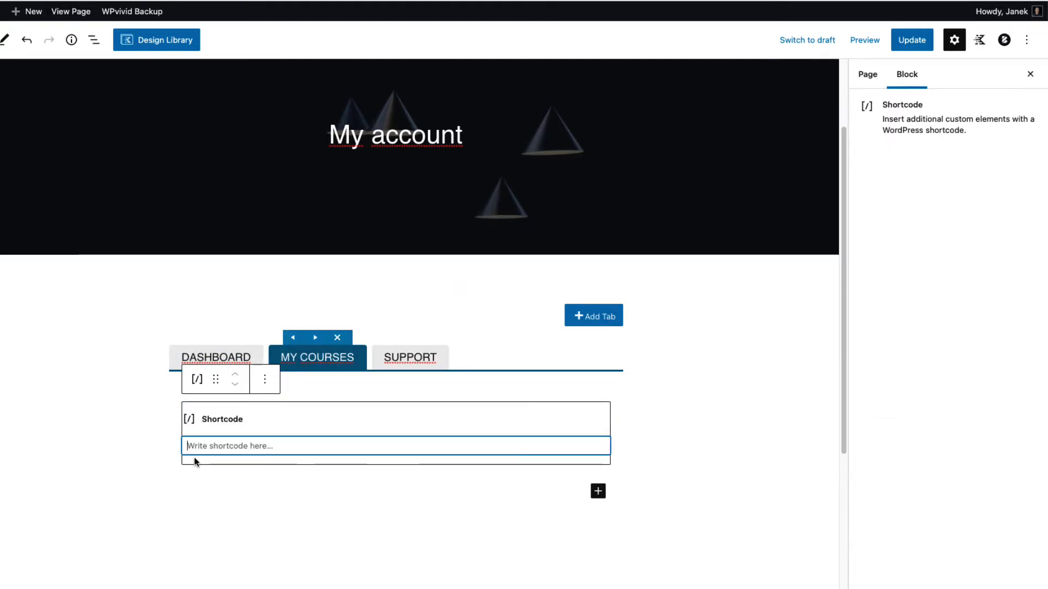
pyautogui.write('[ld_')
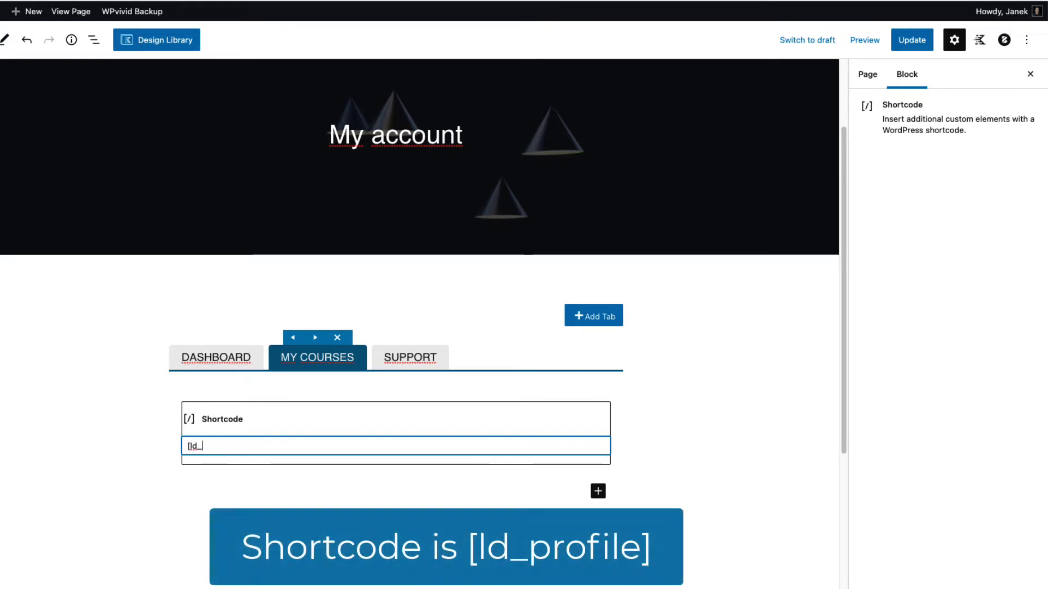
pyautogui.write('profile')
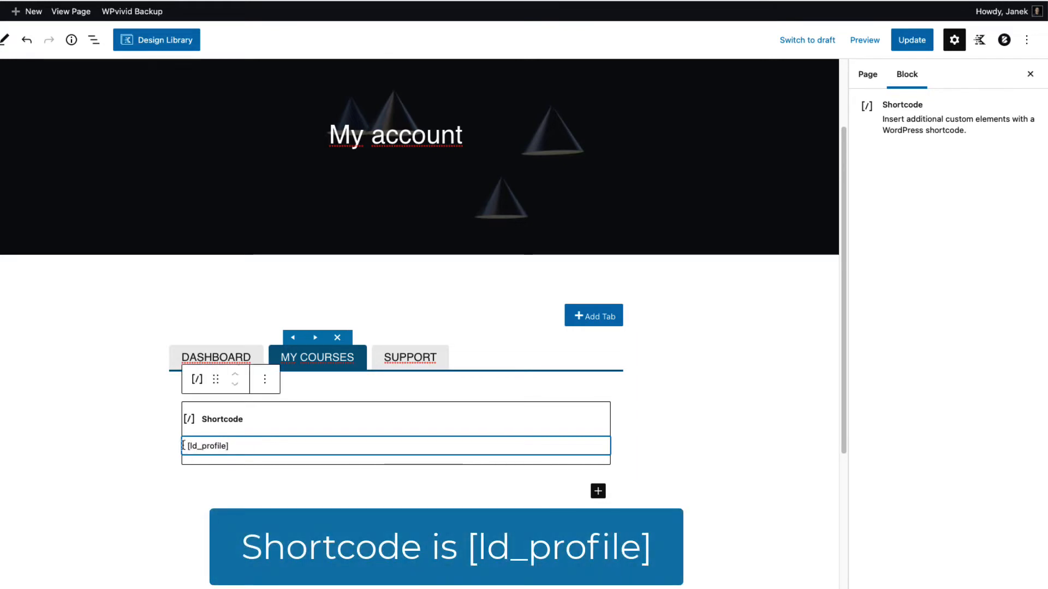
pyautogui.click(410, 360)
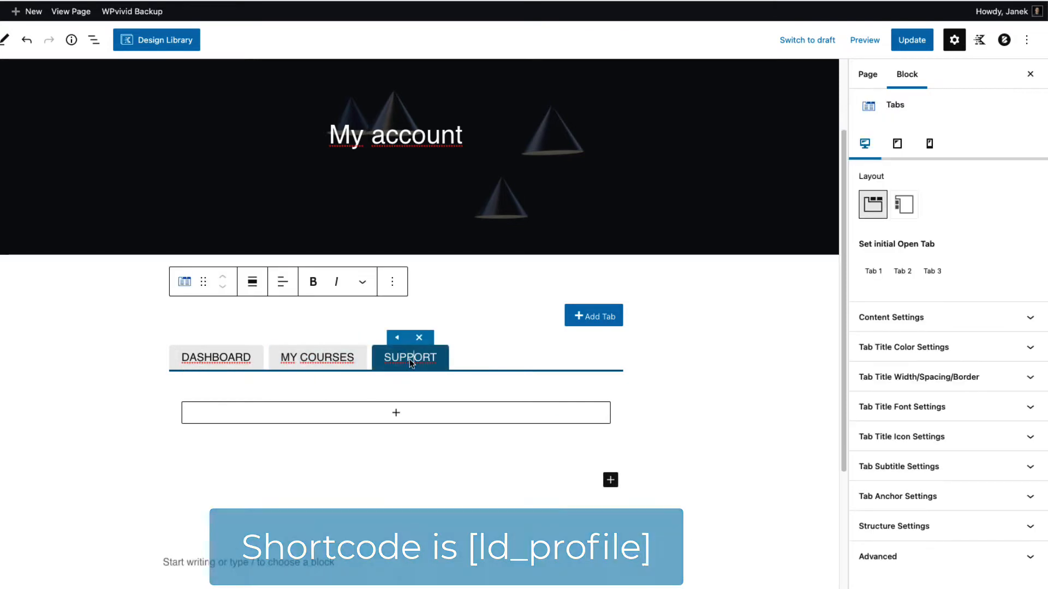
# Add a Fluent Forms block showing the Kontakt form under SUPPORT and update the page
pyautogui.click(403, 418)
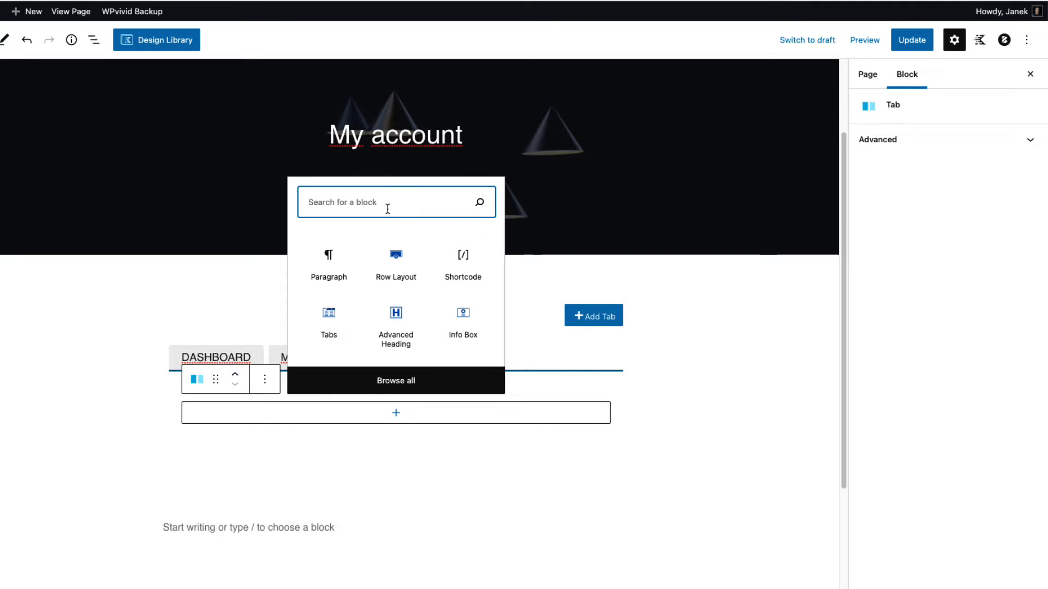
pyautogui.write('flue')
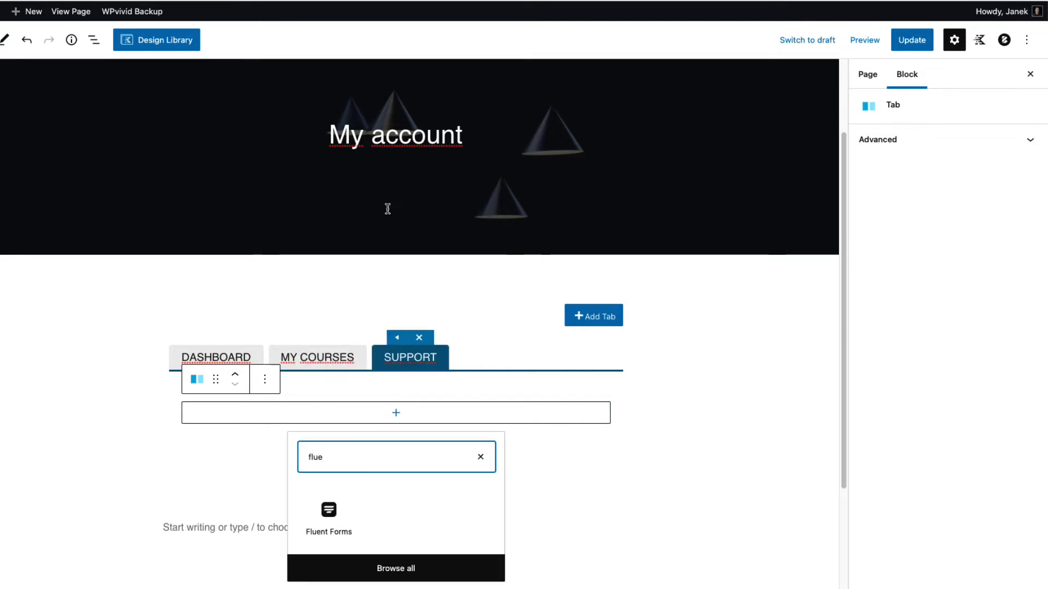
pyautogui.click(336, 526)
pyautogui.click(271, 503)
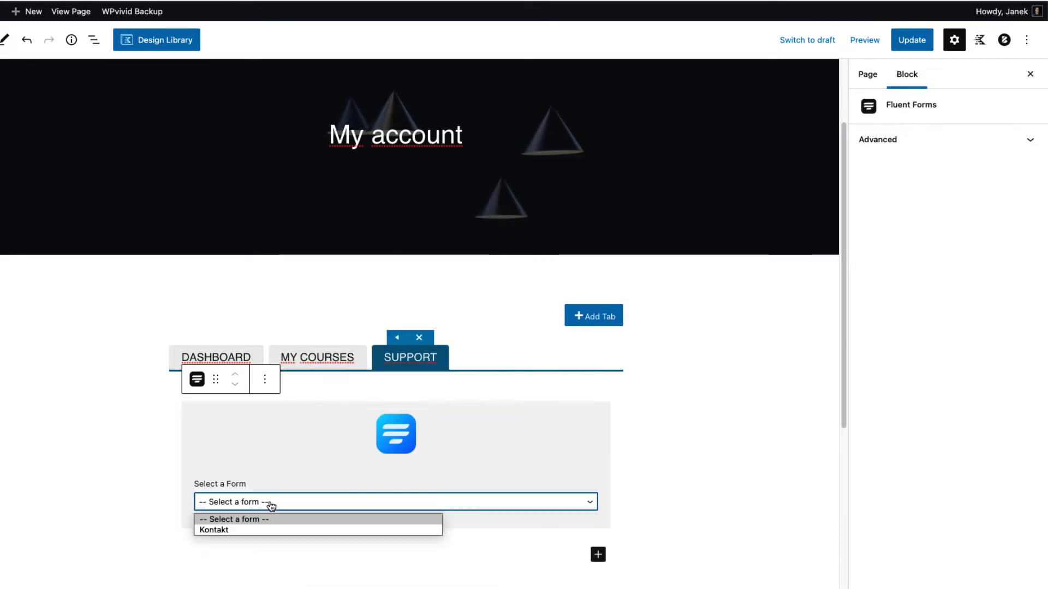
pyautogui.click(241, 529)
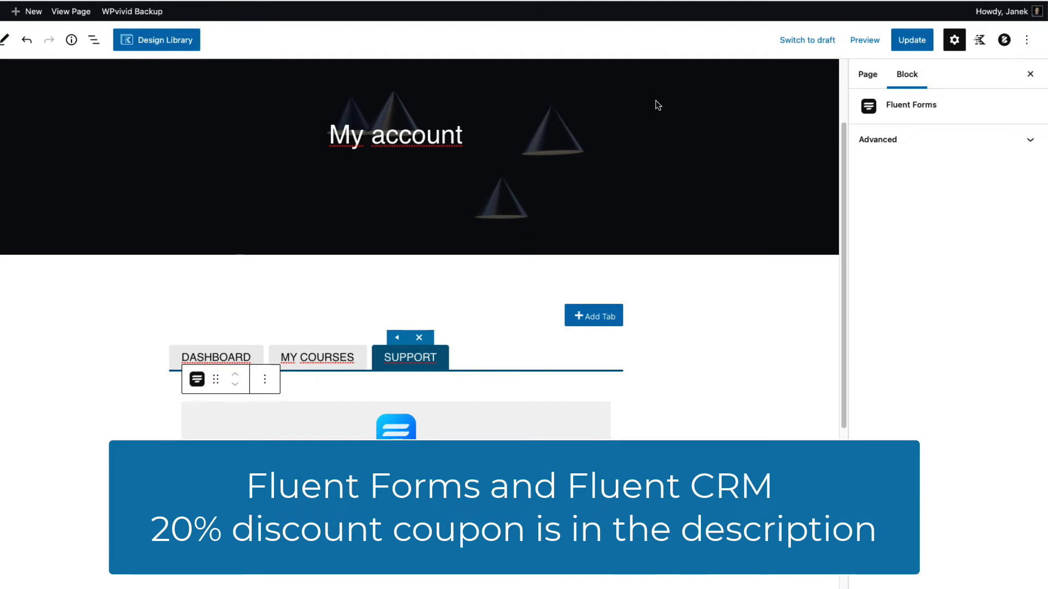
pyautogui.click(912, 40)
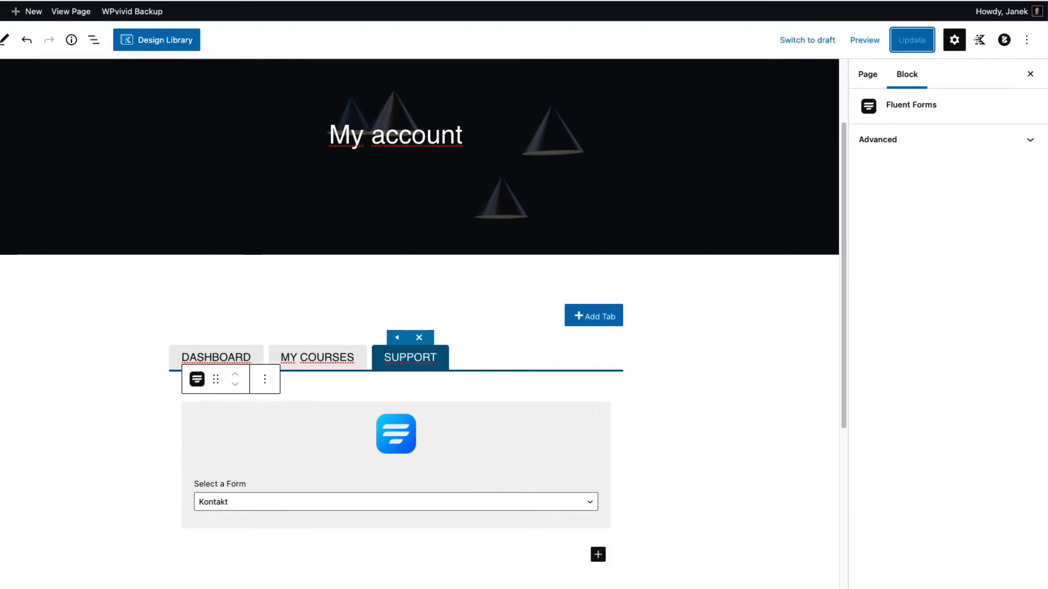
pyautogui.click(216, 357)
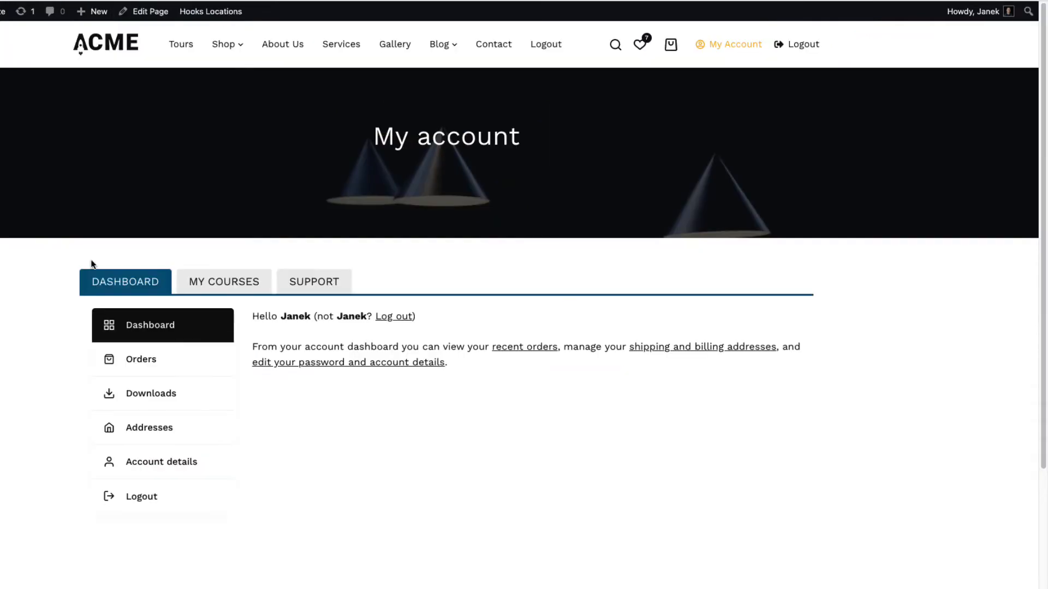
pyautogui.click(228, 281)
pyautogui.scroll(-5, 346, 340)
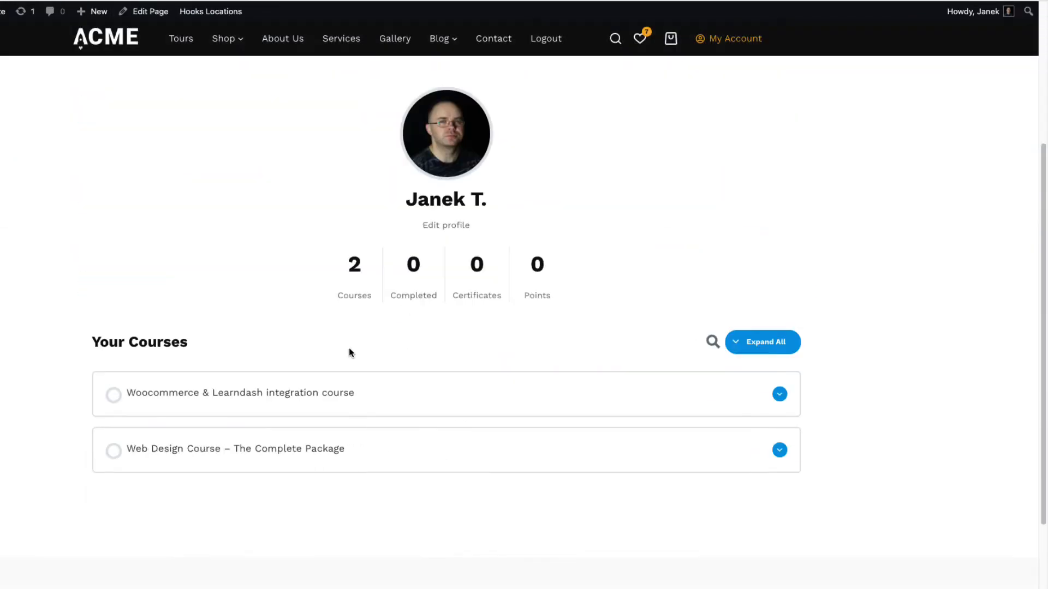
pyautogui.scroll(5, 328, 428)
pyautogui.click(316, 285)
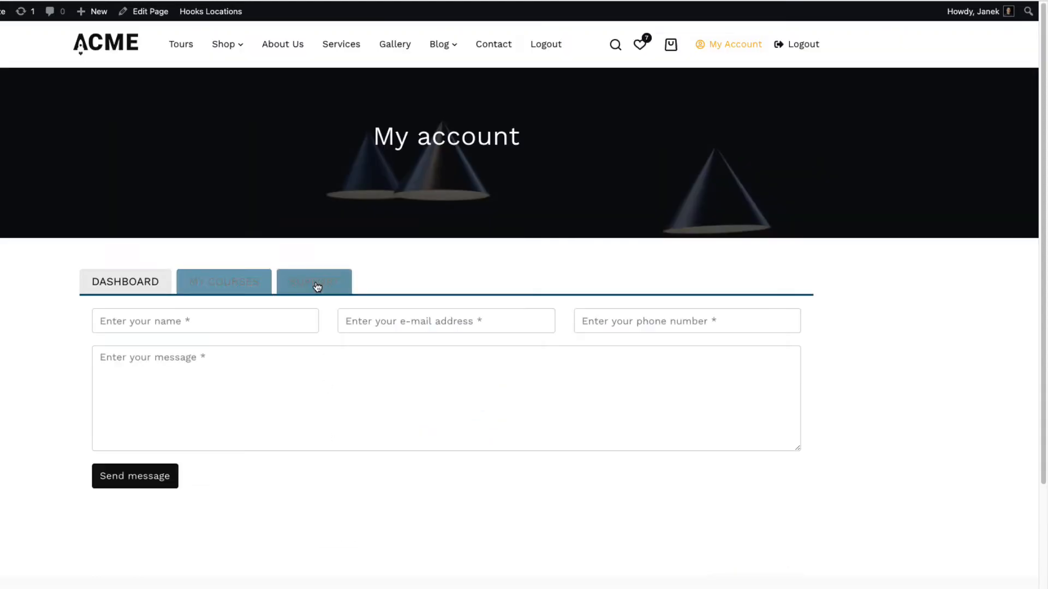
pyautogui.click(126, 283)
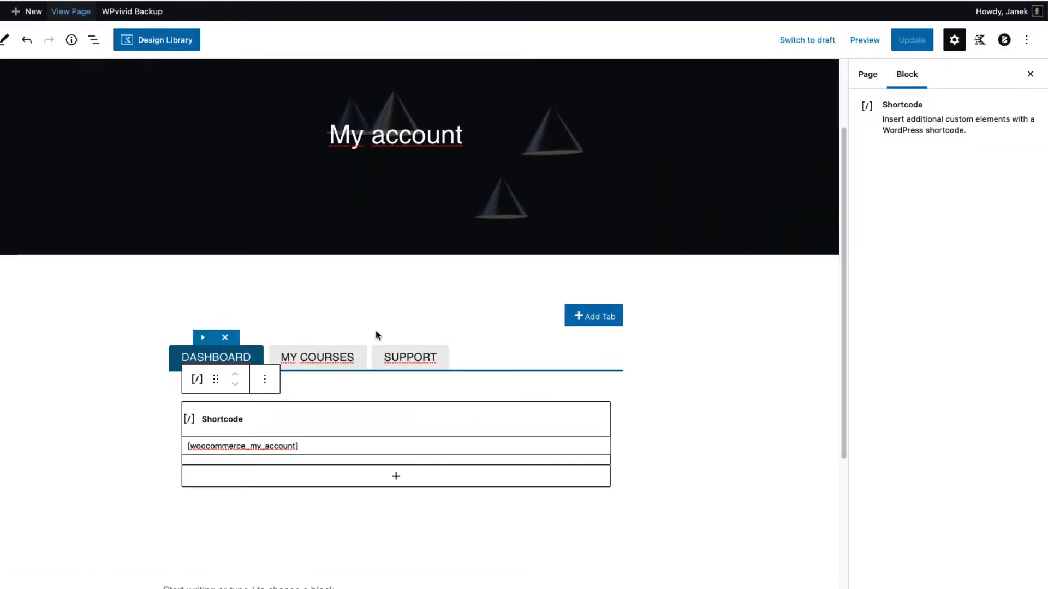
# Unlink the Tabs block's Inner Content Padding and set it to 30, 0, 20, 0 px
pyautogui.click(376, 335)
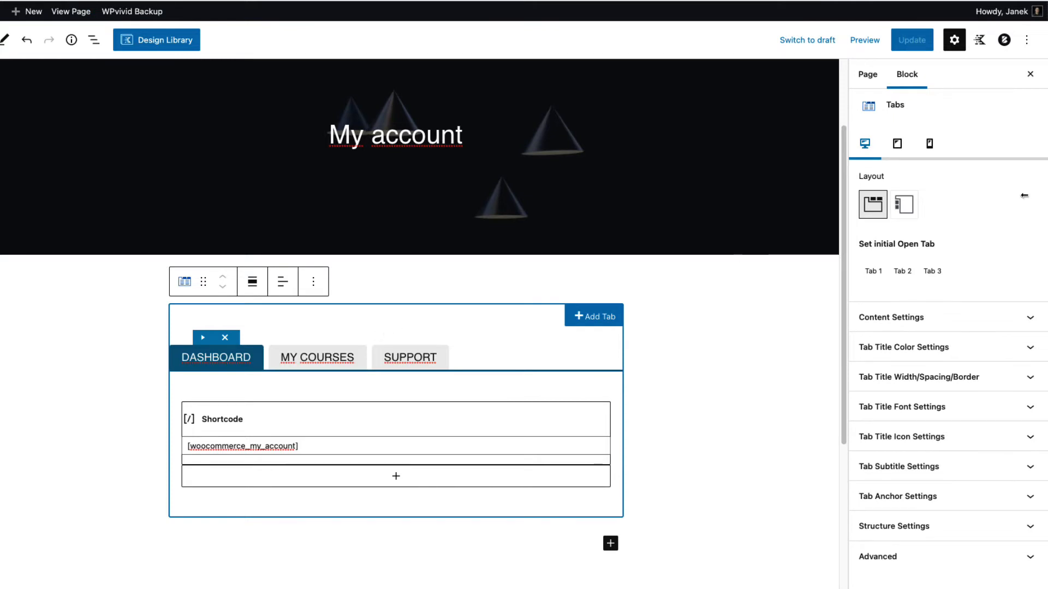
pyautogui.click(979, 321)
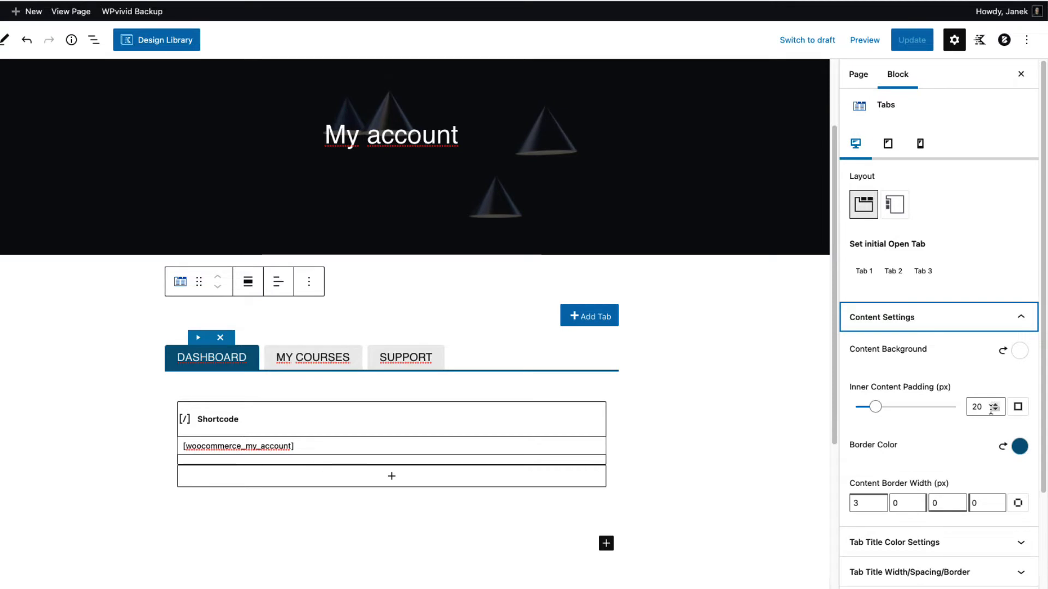
pyautogui.click(1018, 406)
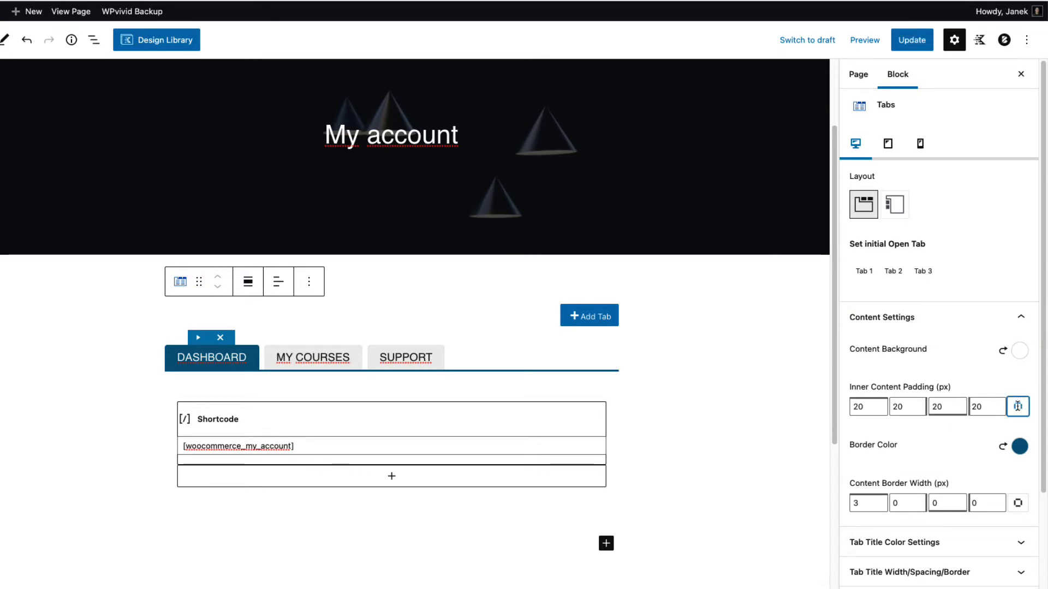
pyautogui.click(857, 408)
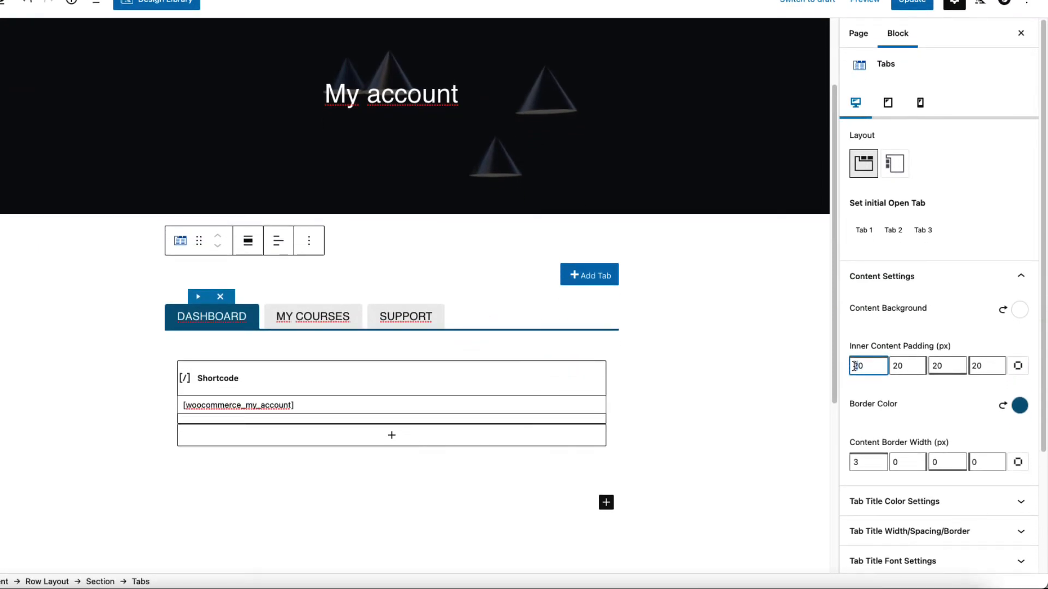
pyautogui.write('30')
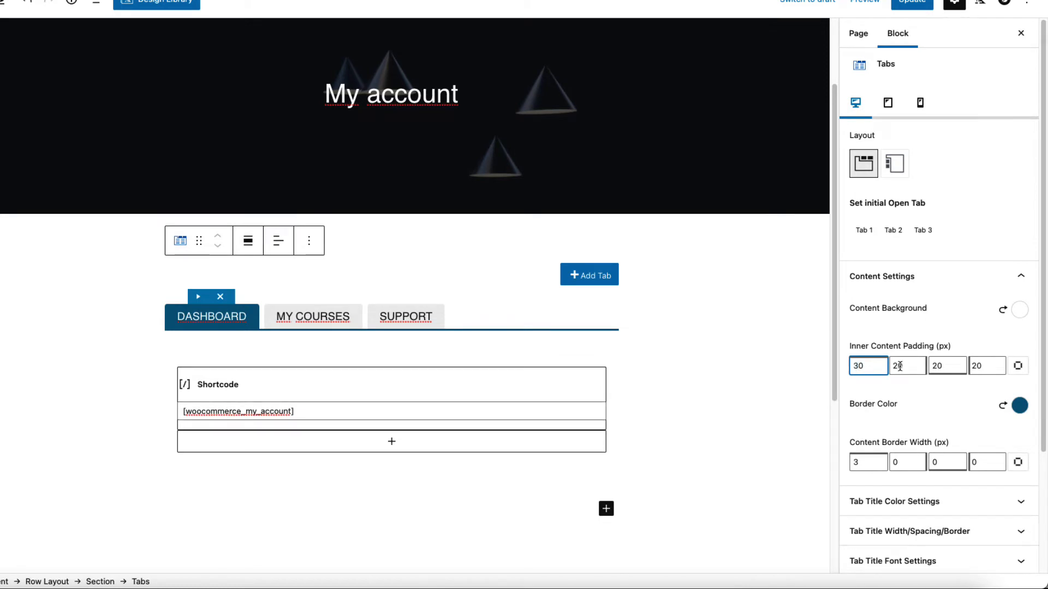
pyautogui.click(895, 366)
pyautogui.doubleClick(895, 366)
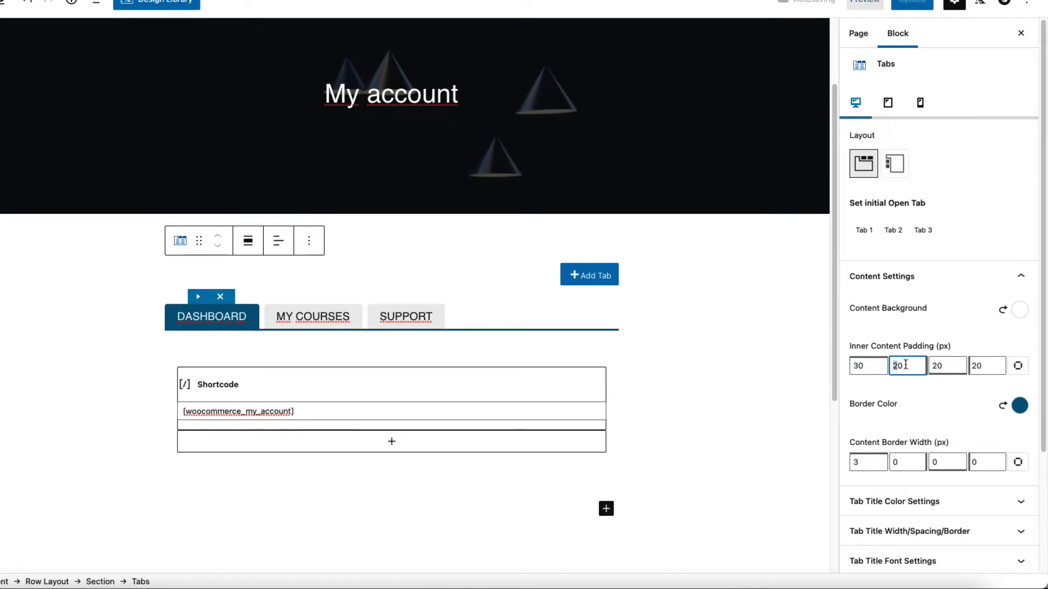
pyautogui.write('0')
pyautogui.click(975, 367)
pyautogui.write('0')
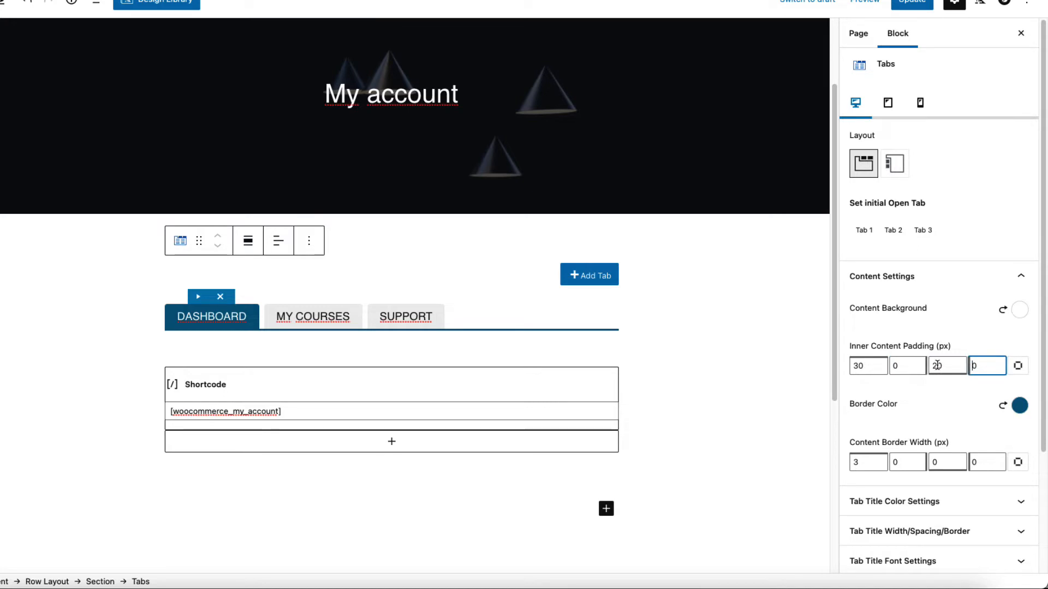
pyautogui.scroll(-5, 897, 350)
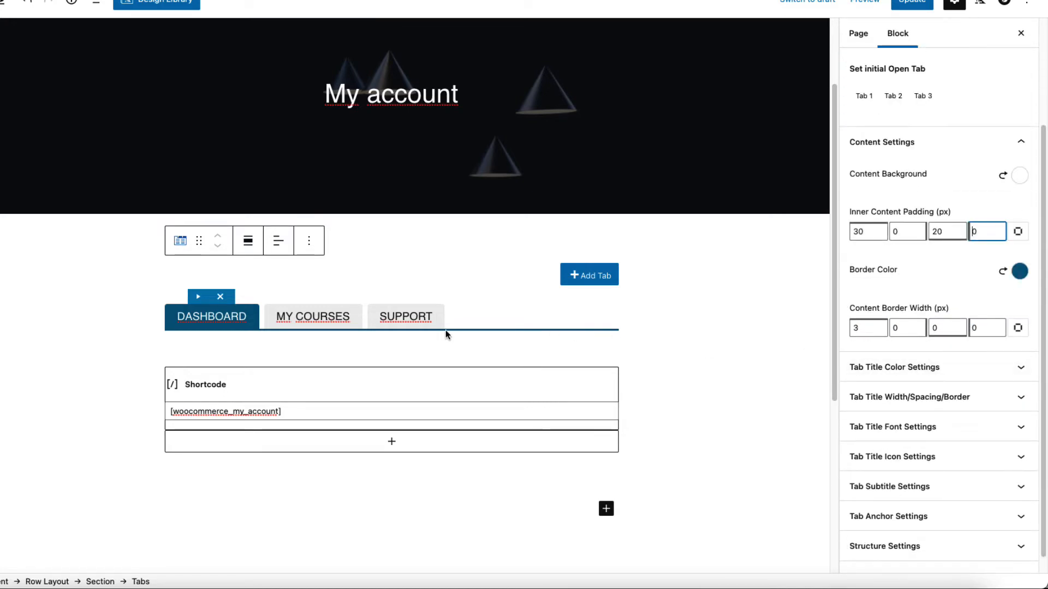
# Change the tab content border colour to orange FF5D05
pyautogui.click(1019, 271)
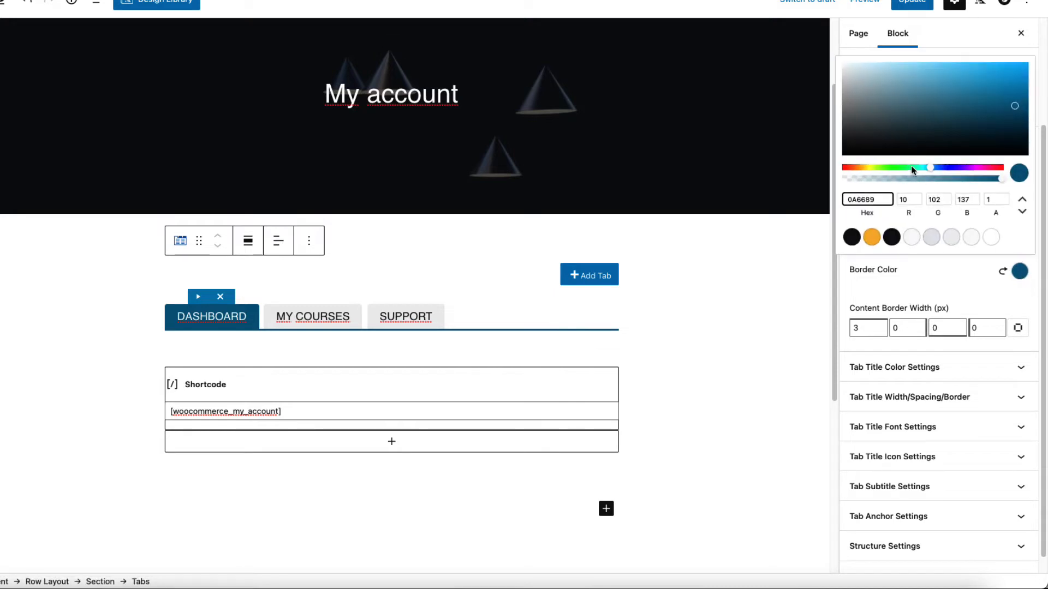
pyautogui.moveTo(915, 169); pyautogui.dragTo(851, 167)
pyautogui.moveTo(1020, 67); pyautogui.dragTo(1025, 66)
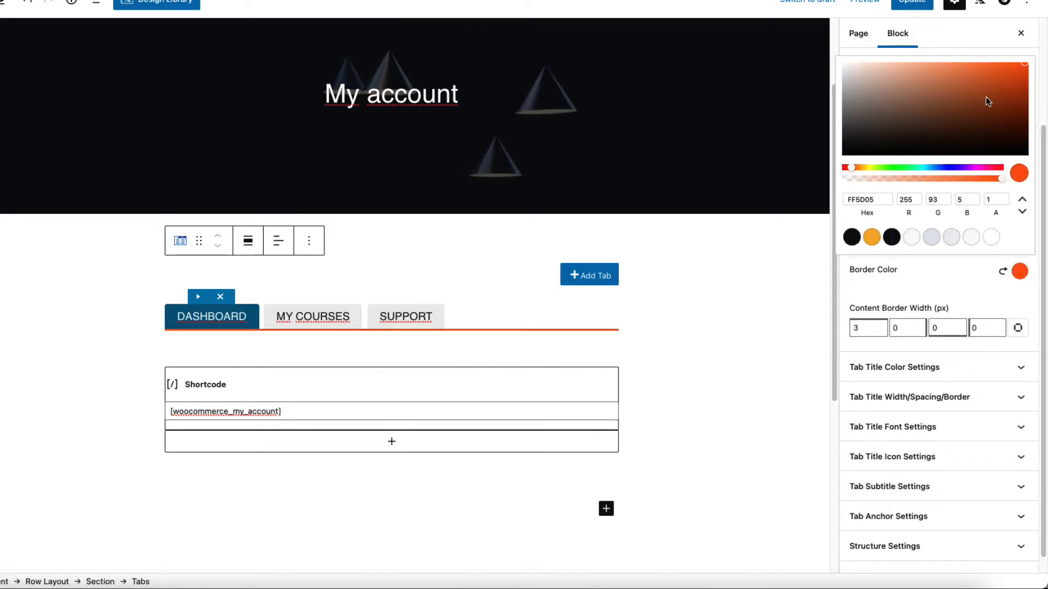
# In Tab Title Color Settings, set the hover background colour to dark blue 0A6689
pyautogui.click(953, 371)
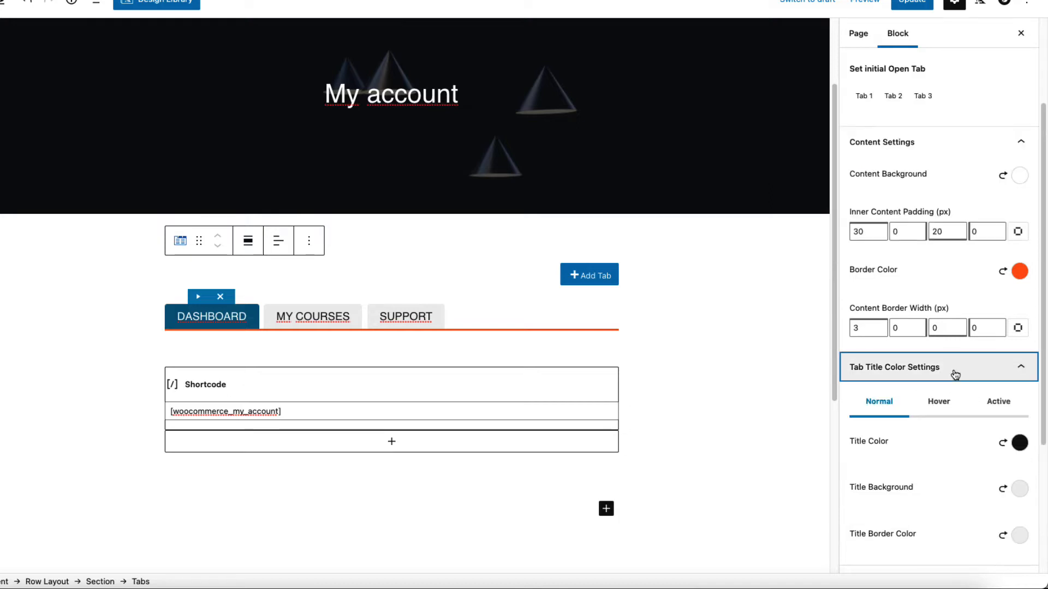
pyautogui.click(933, 201)
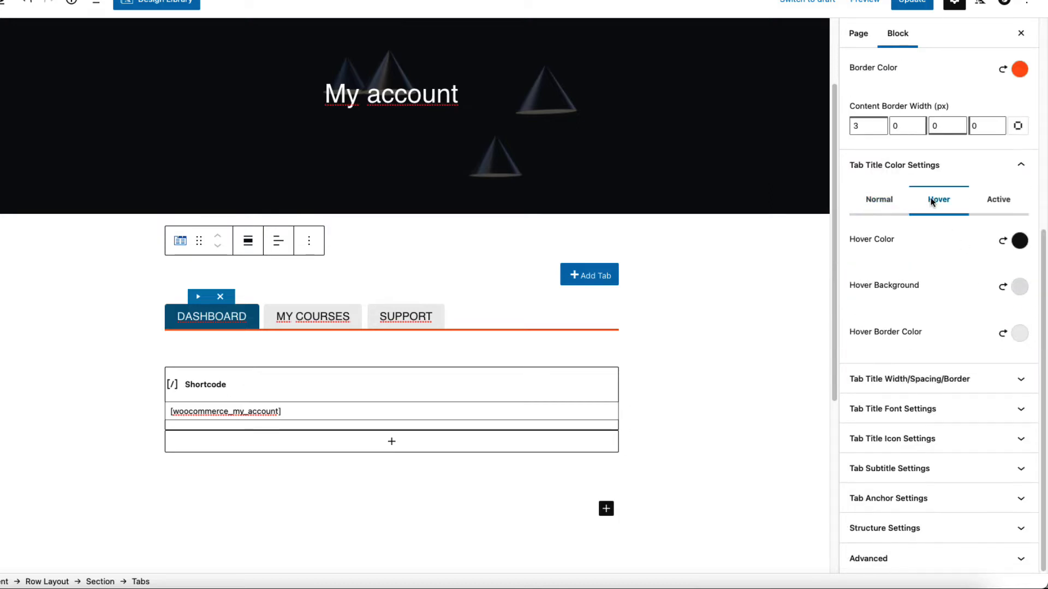
pyautogui.click(999, 201)
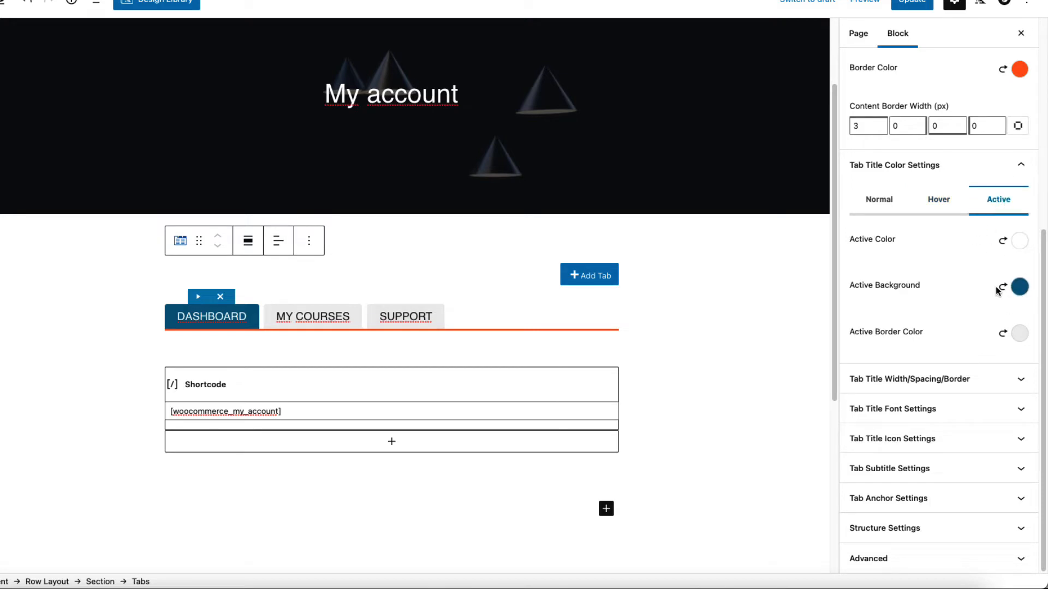
pyautogui.click(1019, 287)
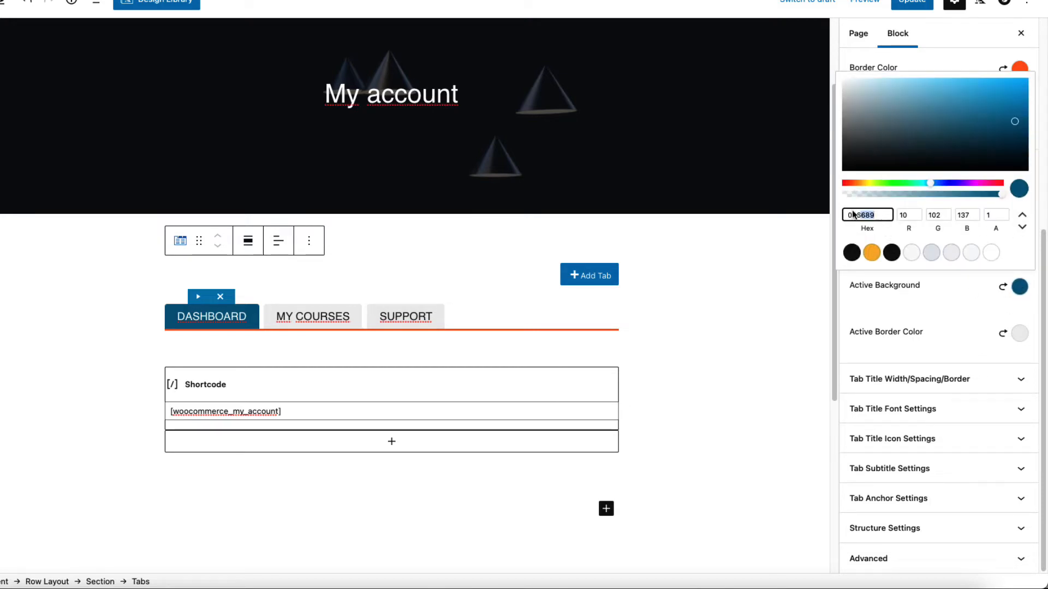
pyautogui.click(957, 284)
pyautogui.click(940, 201)
pyautogui.click(1019, 241)
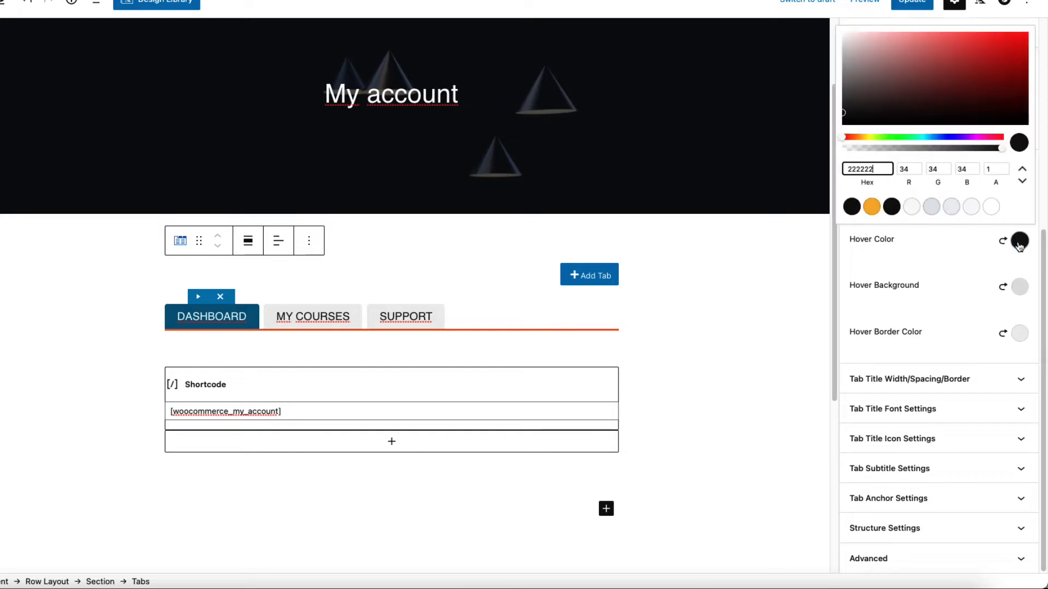
pyautogui.click(971, 287)
pyautogui.click(1016, 287)
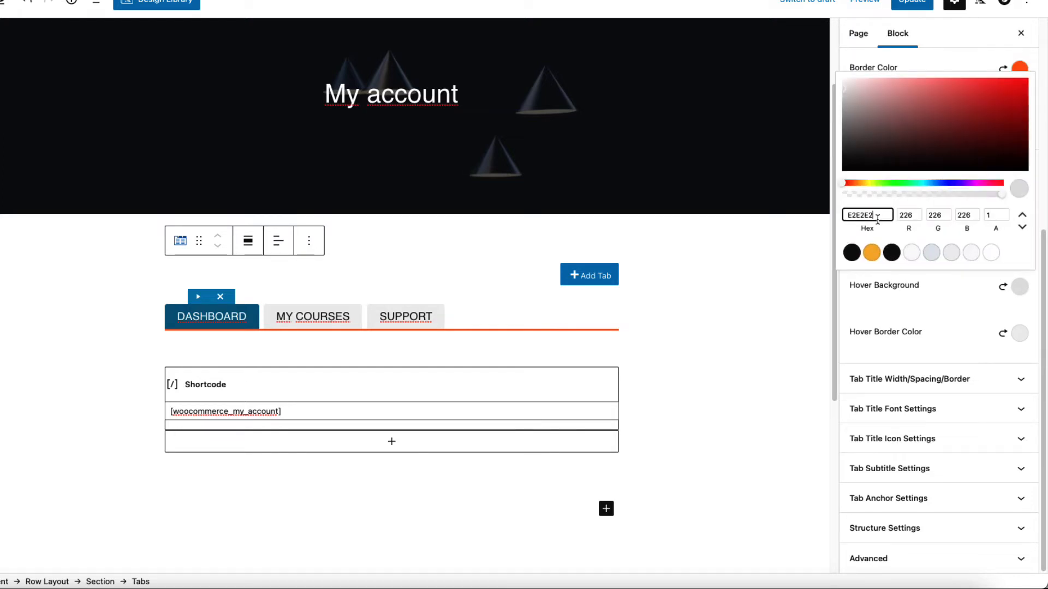
pyautogui.moveTo(878, 215); pyautogui.dragTo(818, 217)
pyautogui.write('0A6689')
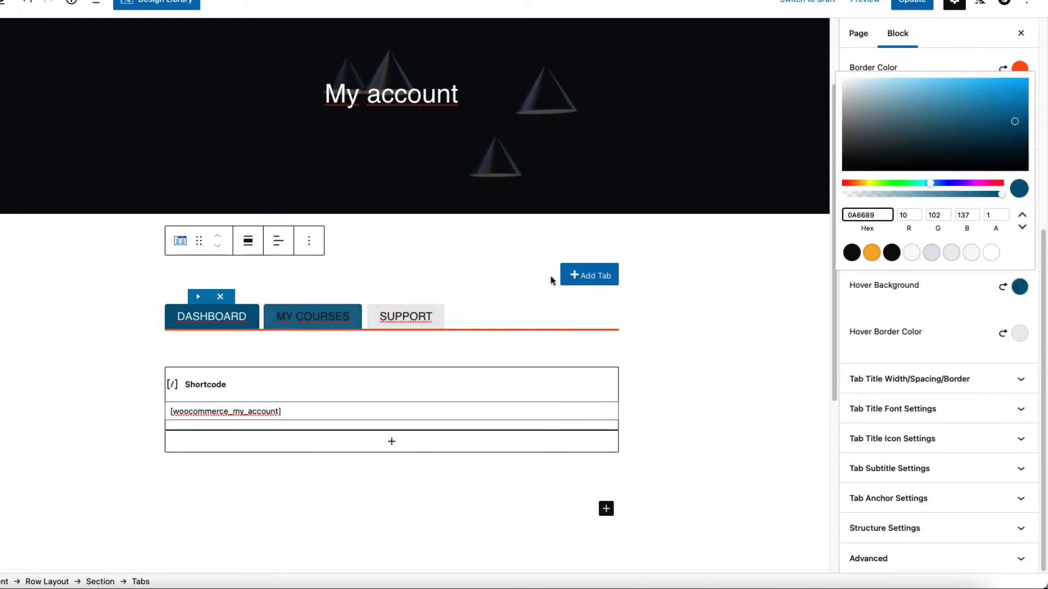
pyautogui.click(972, 297)
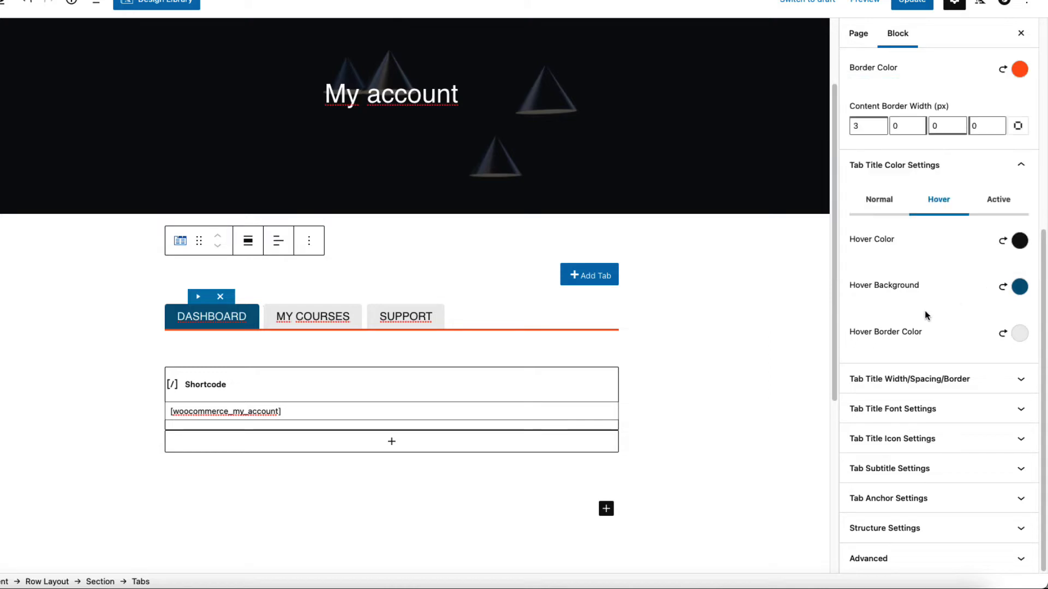
# Set the tab title hover text colour to white FFFFFF
pyautogui.click(1019, 241)
pyautogui.moveTo(856, 56); pyautogui.dragTo(838, 39)
pyautogui.press('super+a')
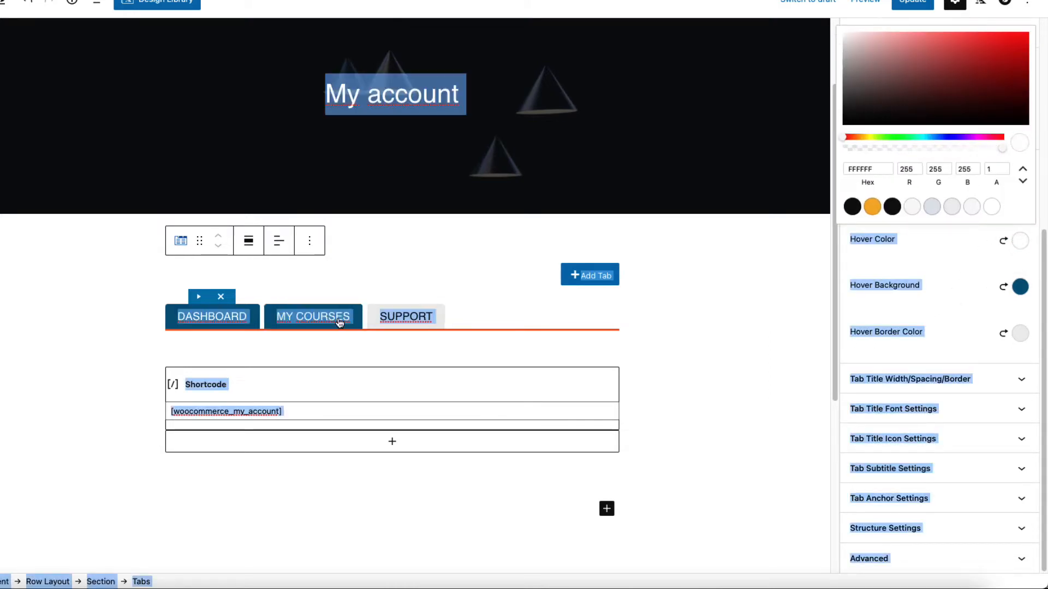
pyautogui.click(951, 347)
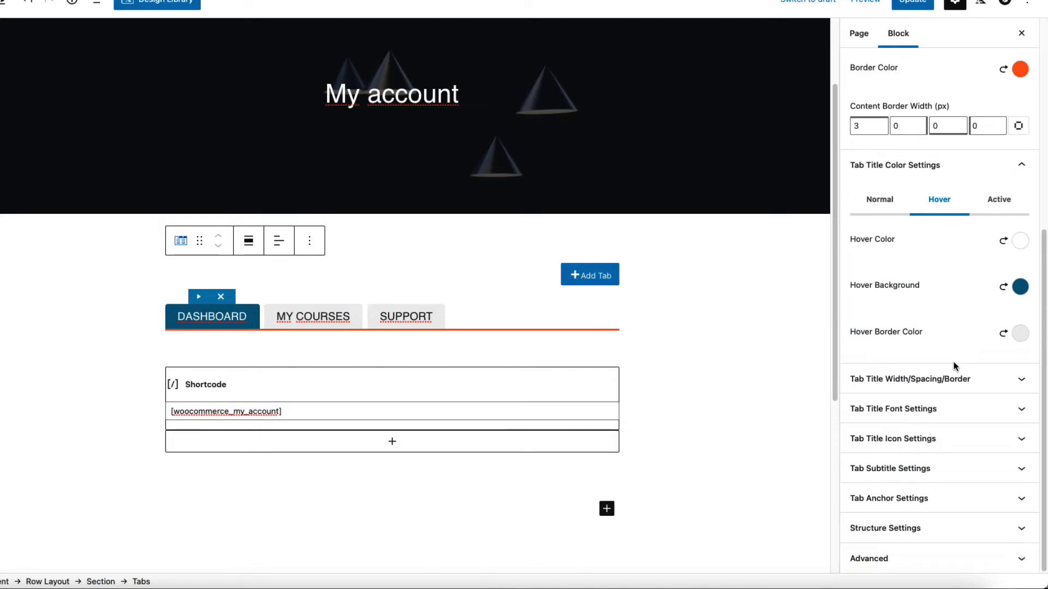
pyautogui.click(897, 387)
# Give tab titles % width, 3 columns and a gutter of 0
pyautogui.scroll(-3, 897, 388)
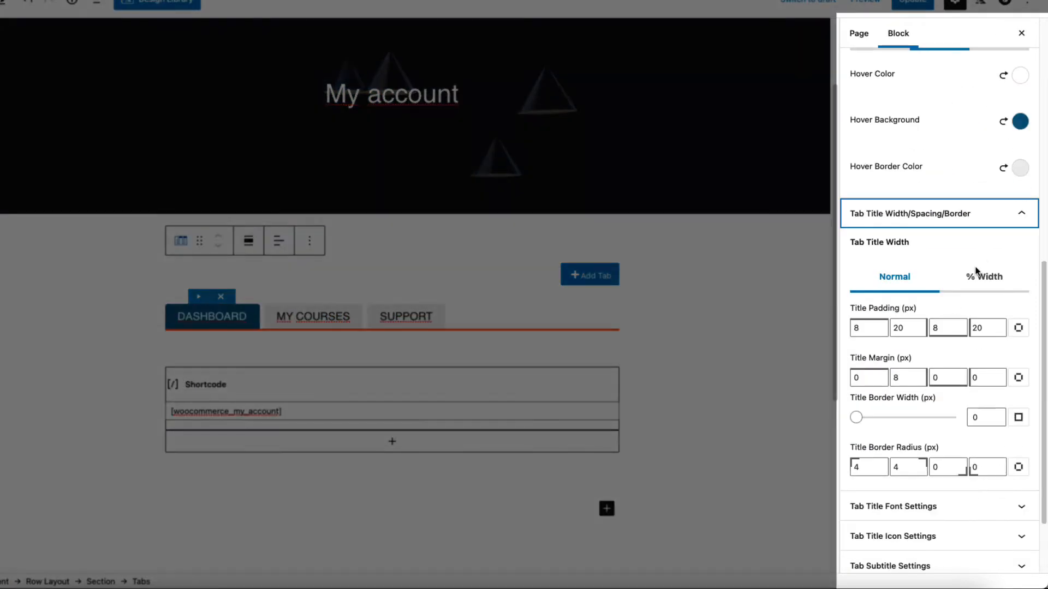
pyautogui.click(987, 279)
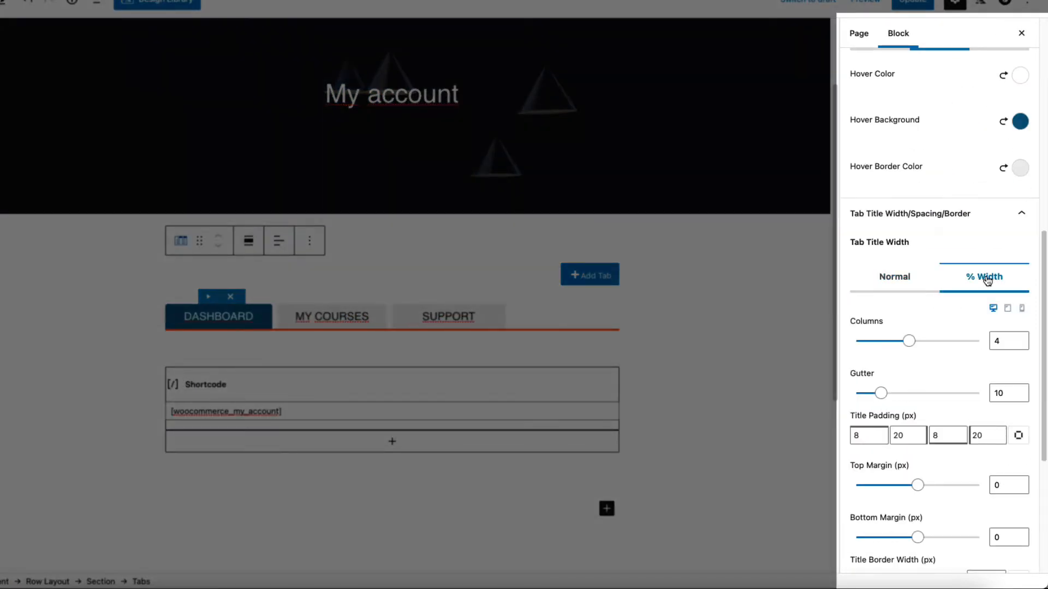
pyautogui.click(1020, 344)
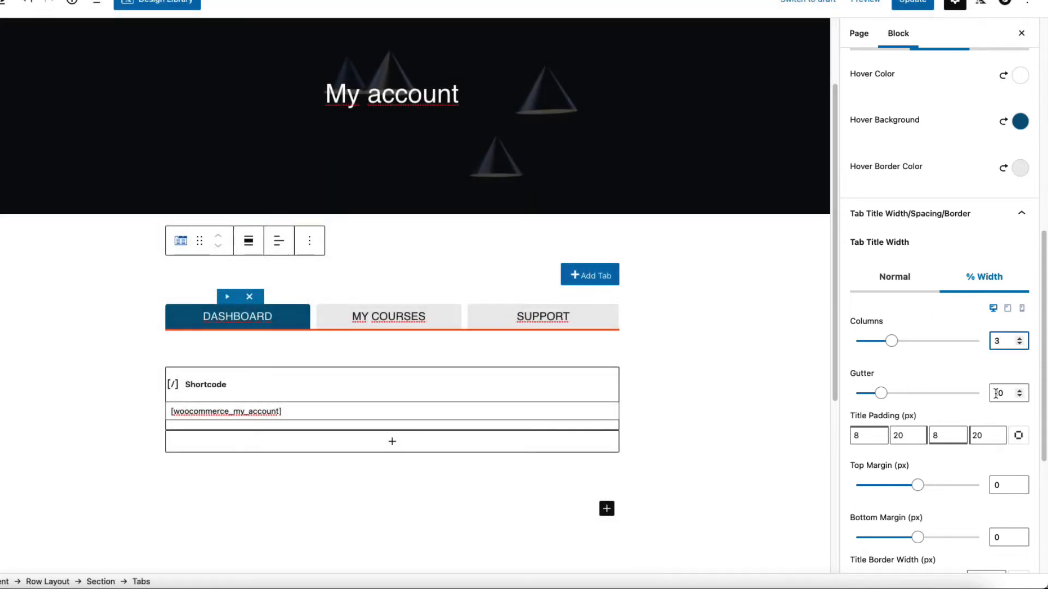
pyautogui.click(992, 393)
pyautogui.press('Delete')
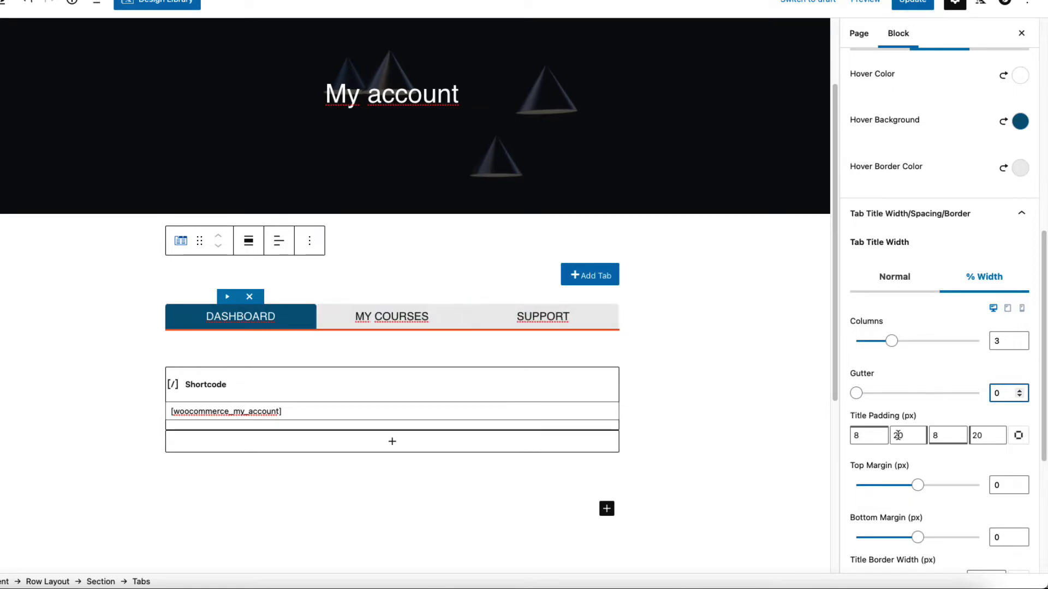
# Set title padding to 12 top and bottom and the corner radius to 0
pyautogui.scroll(-2, 896, 433)
pyautogui.scroll(-3, 896, 433)
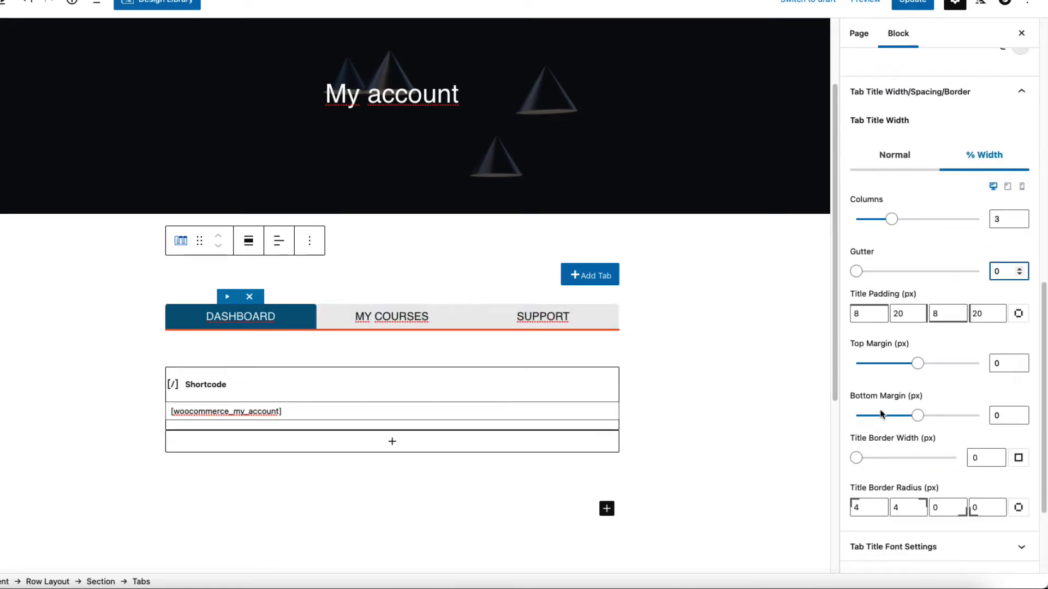
pyautogui.doubleClick(855, 314)
pyautogui.write('12')
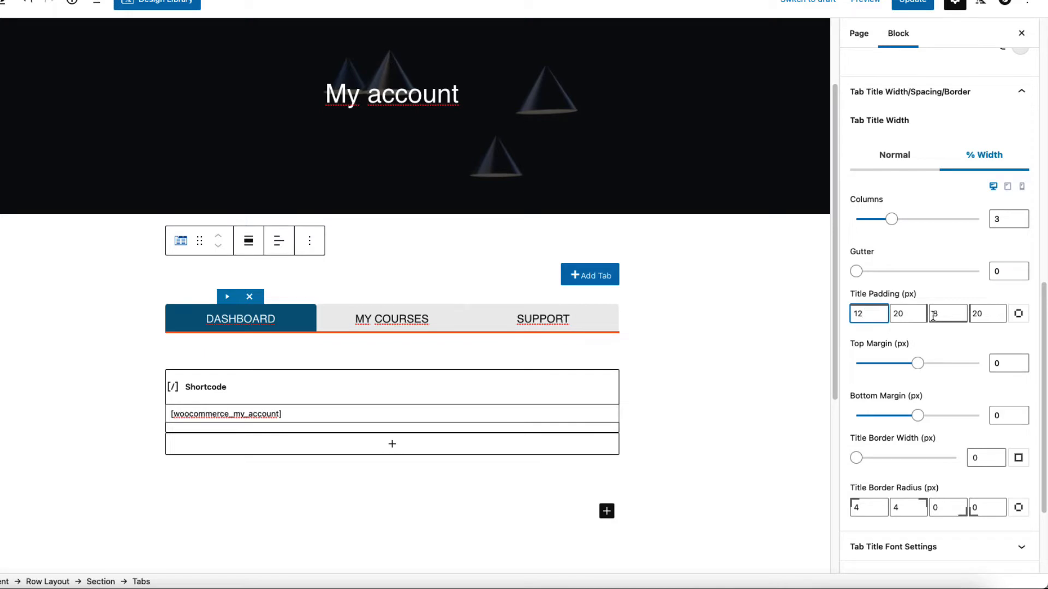
pyautogui.doubleClick(933, 315)
pyautogui.write('12')
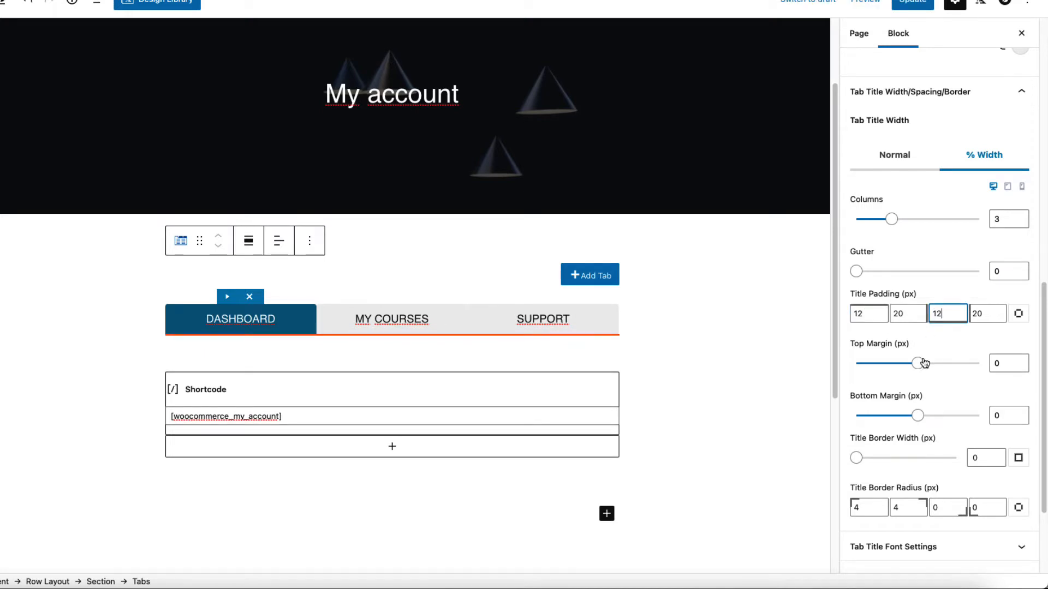
pyautogui.scroll(-3, 924, 363)
pyautogui.doubleClick(852, 380)
pyautogui.write('0')
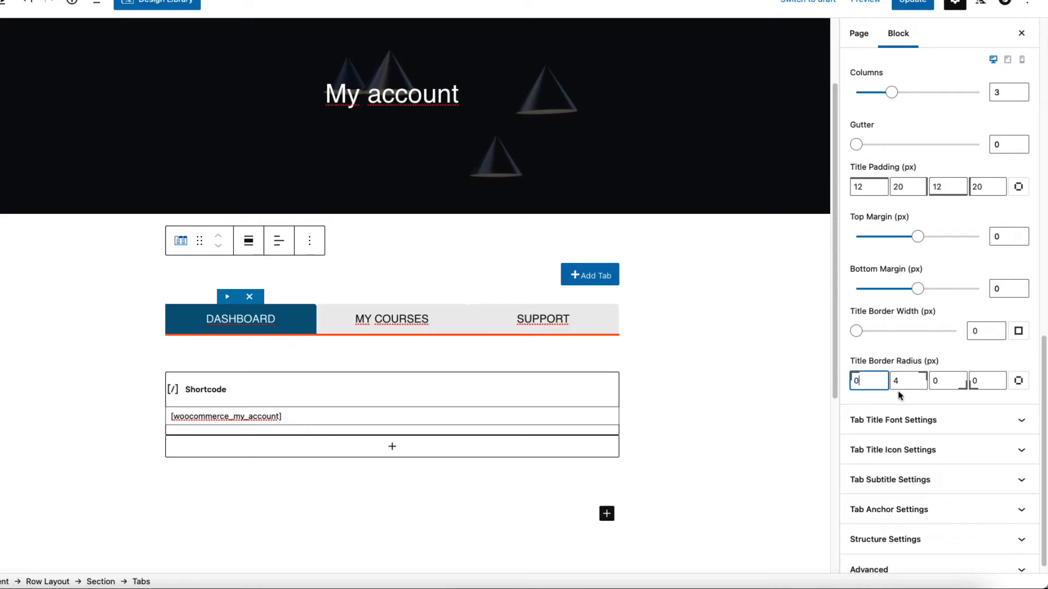
pyautogui.doubleClick(893, 380)
# Give tab titles a dddddd border colour and a 1 px right border
pyautogui.scroll(7, 901, 397)
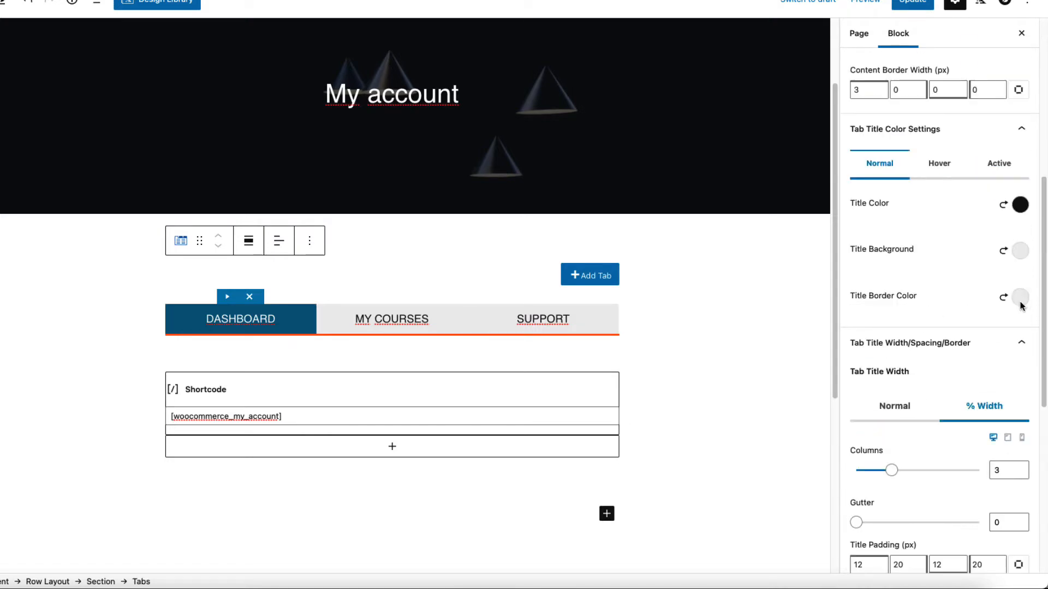
pyautogui.click(1027, 301)
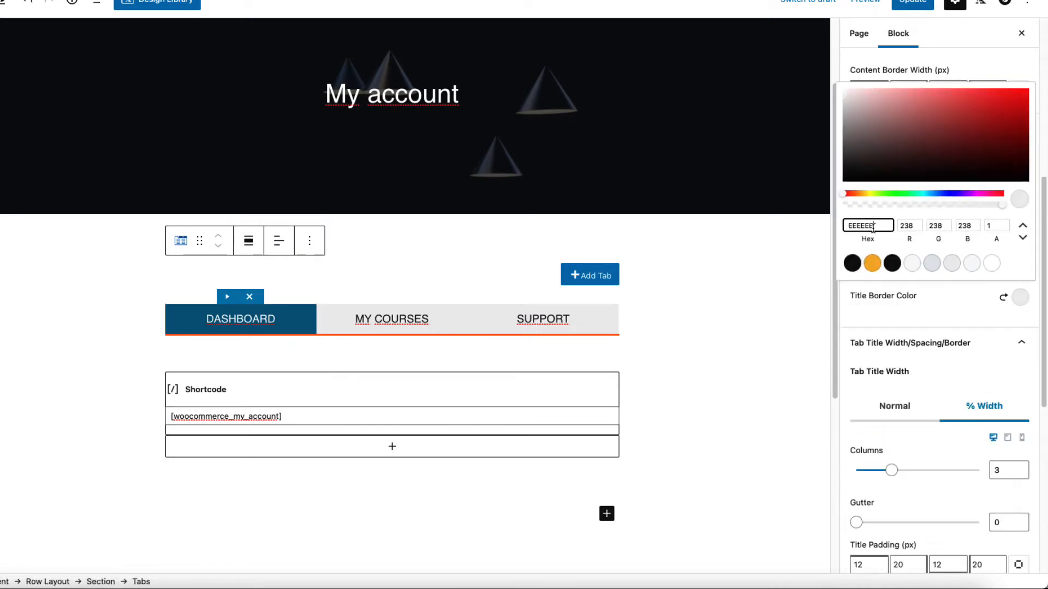
pyautogui.moveTo(873, 227); pyautogui.dragTo(808, 222)
pyautogui.write('dddddd')
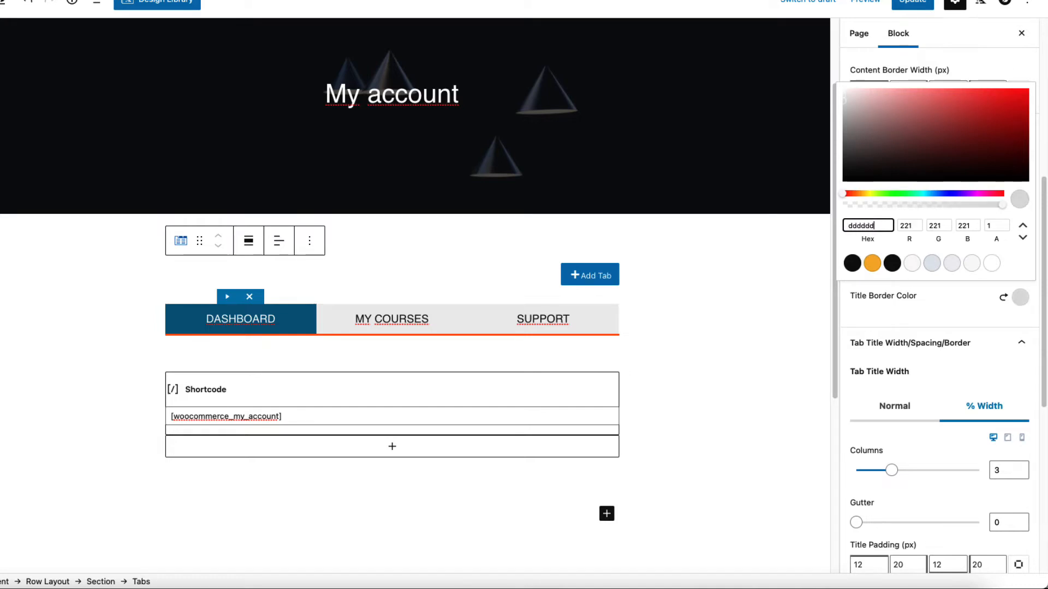
pyautogui.click(808, 225)
pyautogui.scroll(-7, 955, 306)
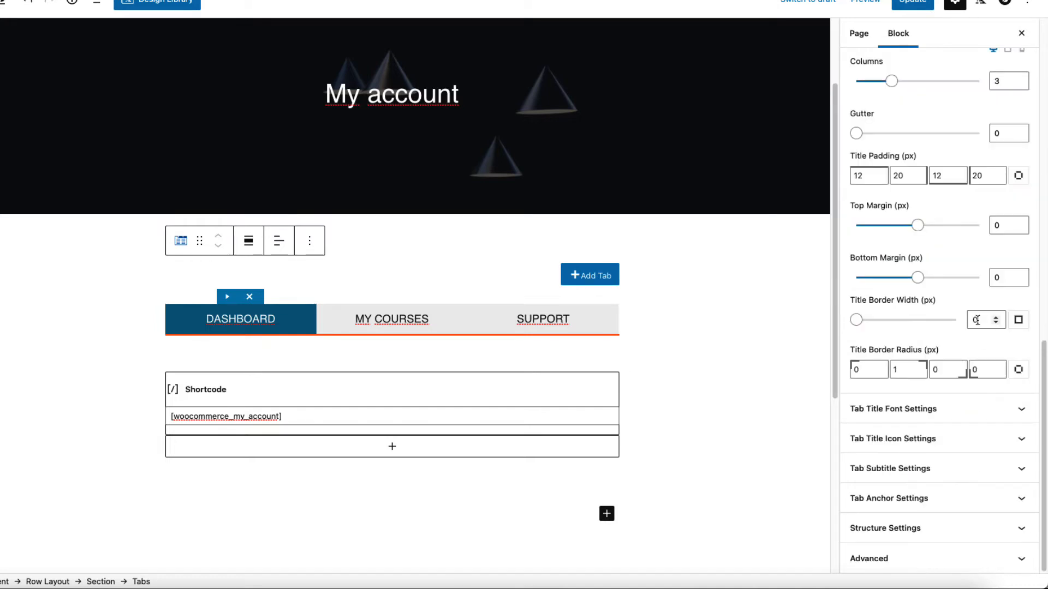
pyautogui.click(1018, 320)
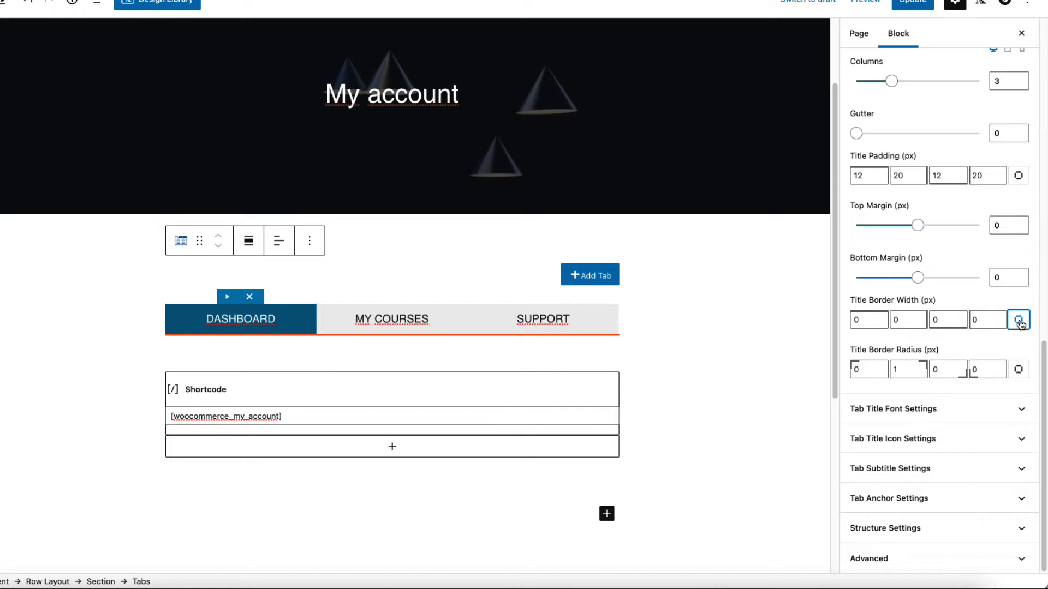
pyautogui.doubleClick(905, 323)
pyautogui.write('1')
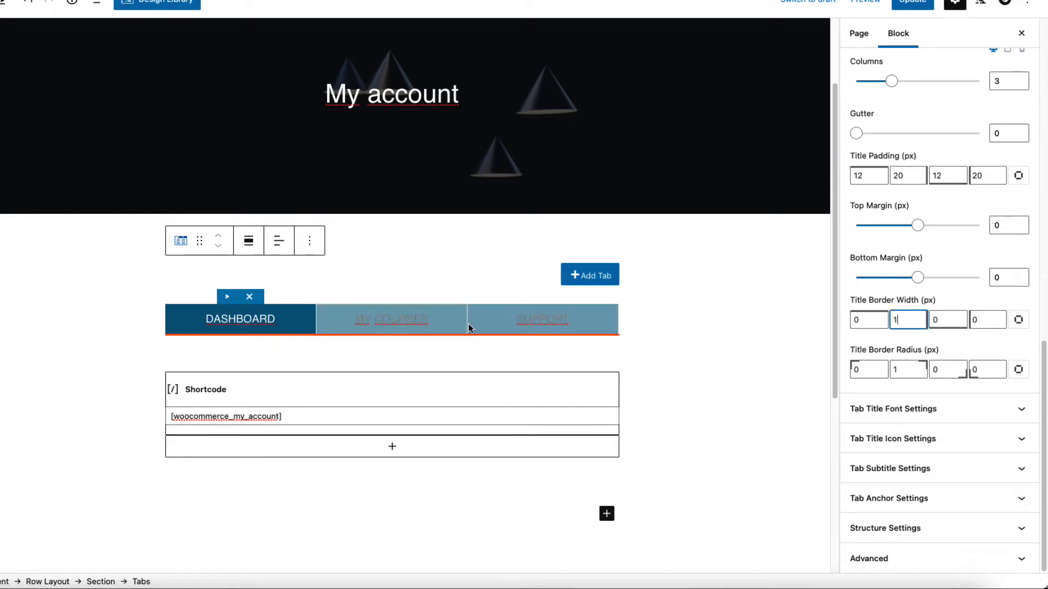
# Update the page and check the SUPPORT and DASHBOARD tabs on the live My account page
pyautogui.click(912, 6)
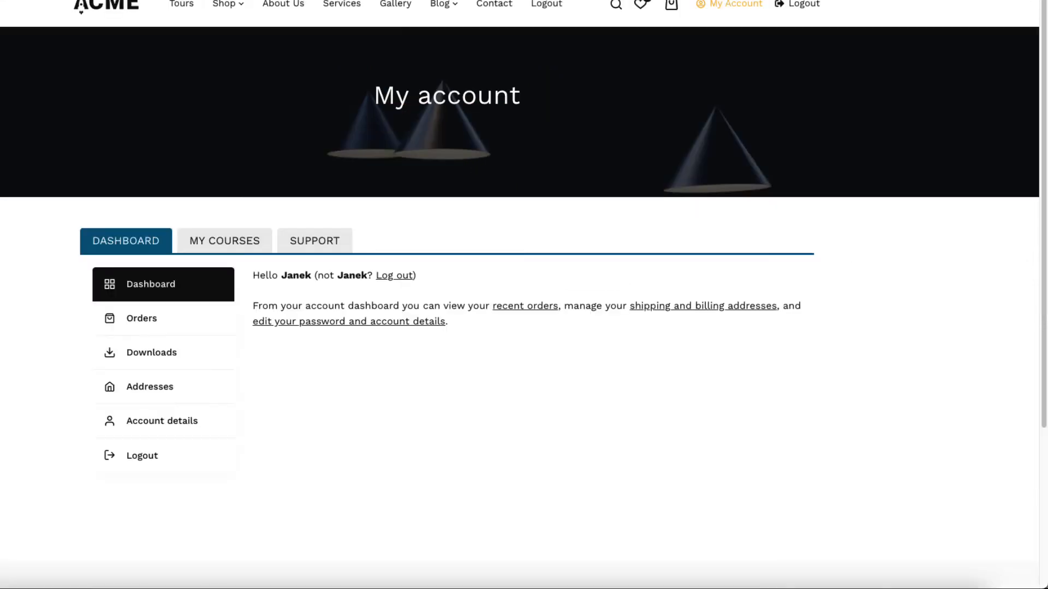
pyautogui.press('super+r')
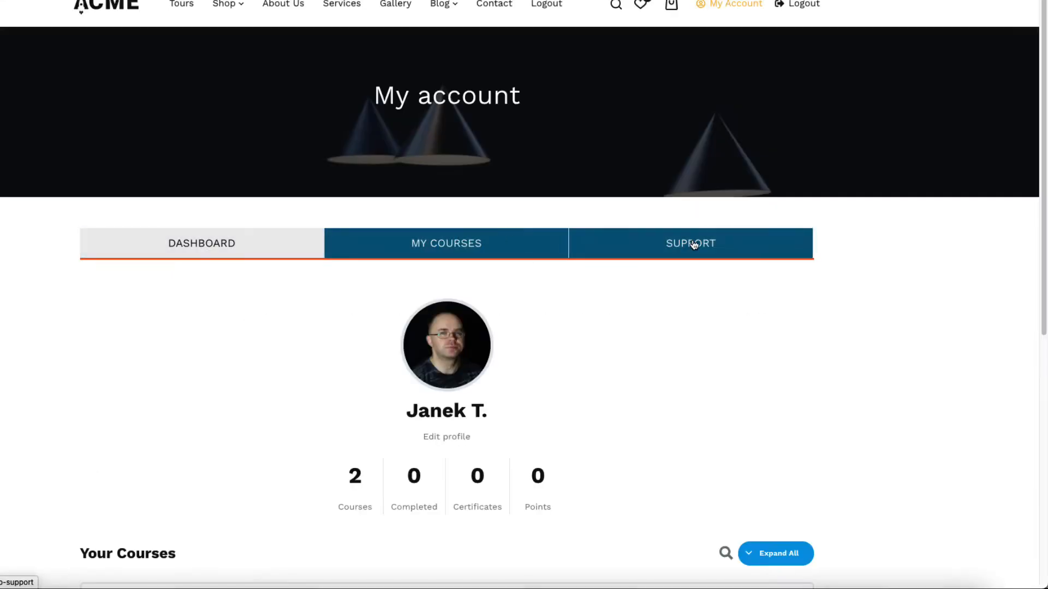
pyautogui.click(692, 244)
pyautogui.click(247, 244)
pyautogui.click(248, 244)
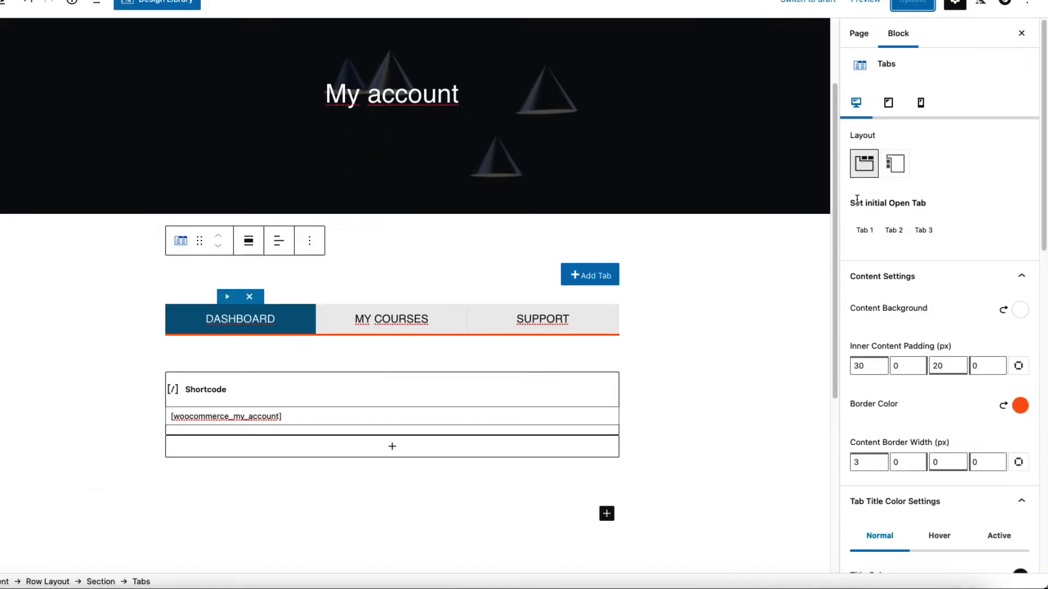
# Make Tab 1 the initially open tab and switch to editing the SUPPORT tab
pyautogui.moveTo(851, 203); pyautogui.dragTo(932, 203)
pyautogui.click(867, 235)
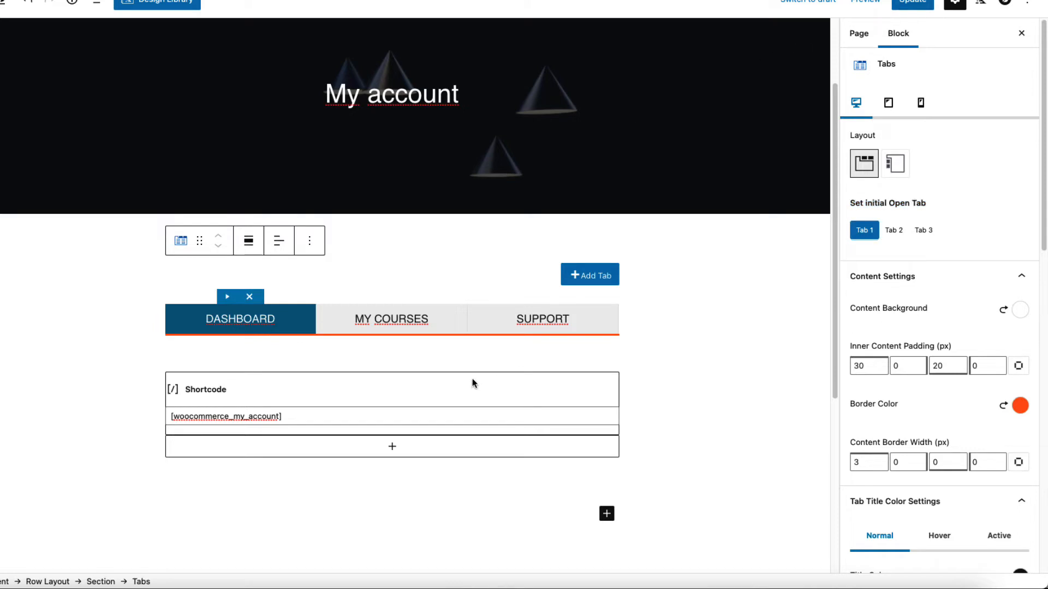
pyautogui.click(541, 327)
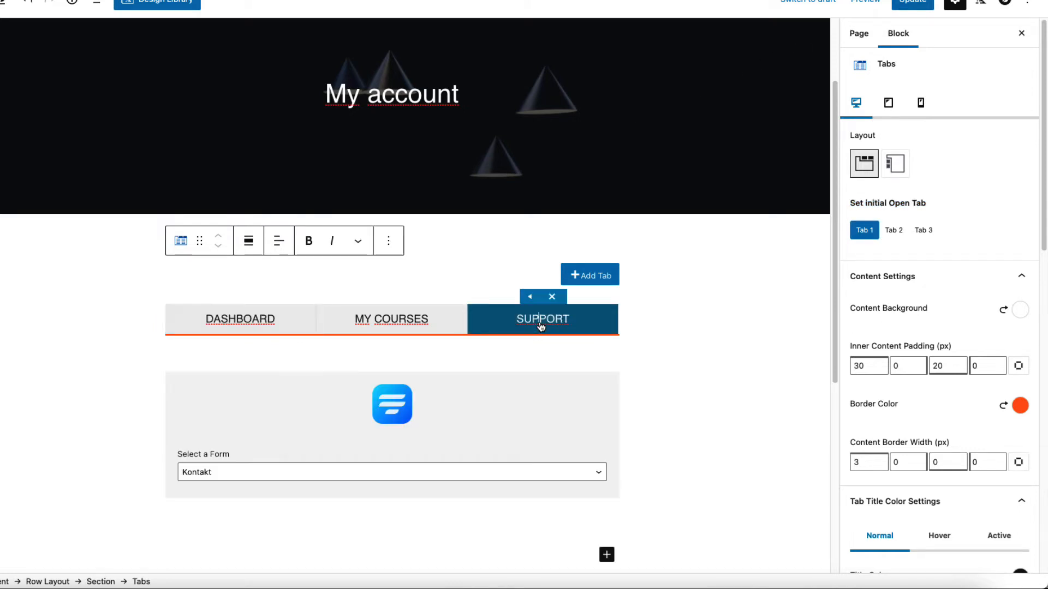
# Insert a three-column Row Layout above the SUPPORT tab's contact form
pyautogui.click(335, 381)
pyautogui.click(258, 361)
pyautogui.click(272, 143)
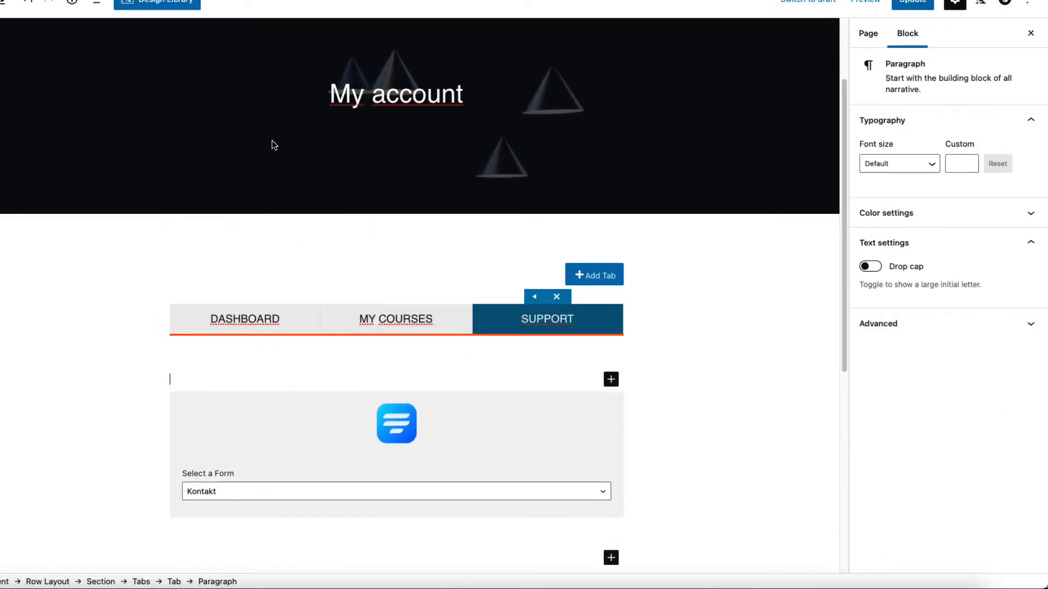
pyautogui.write('/row')
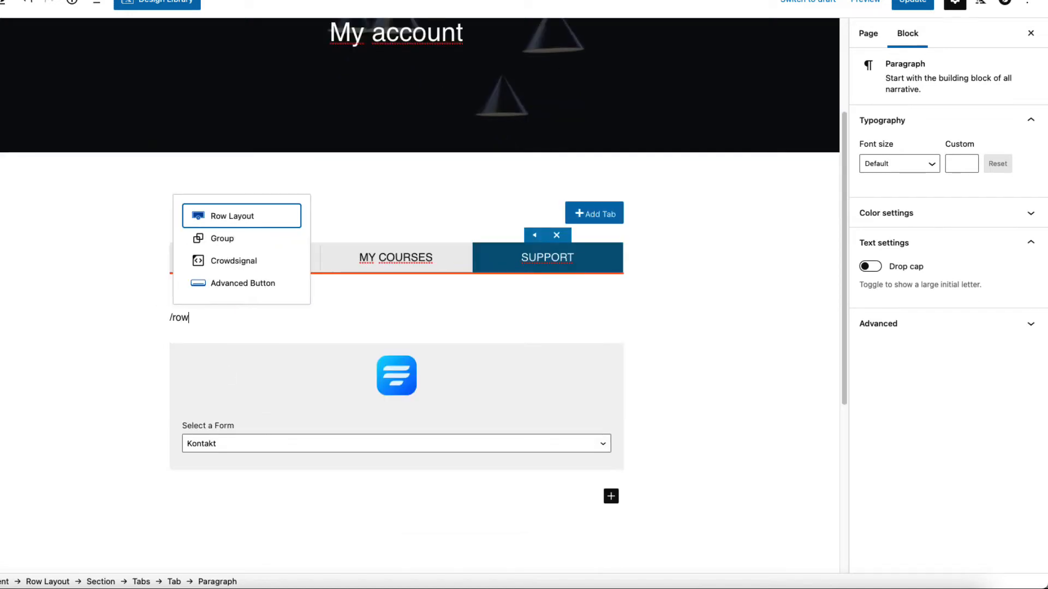
pyautogui.click(241, 216)
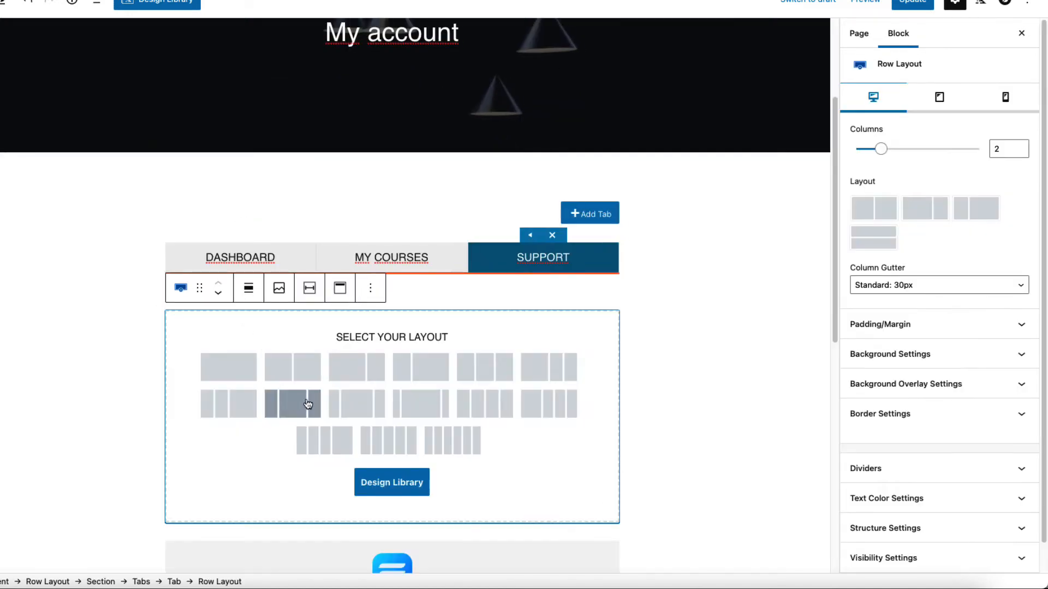
pyautogui.click(480, 368)
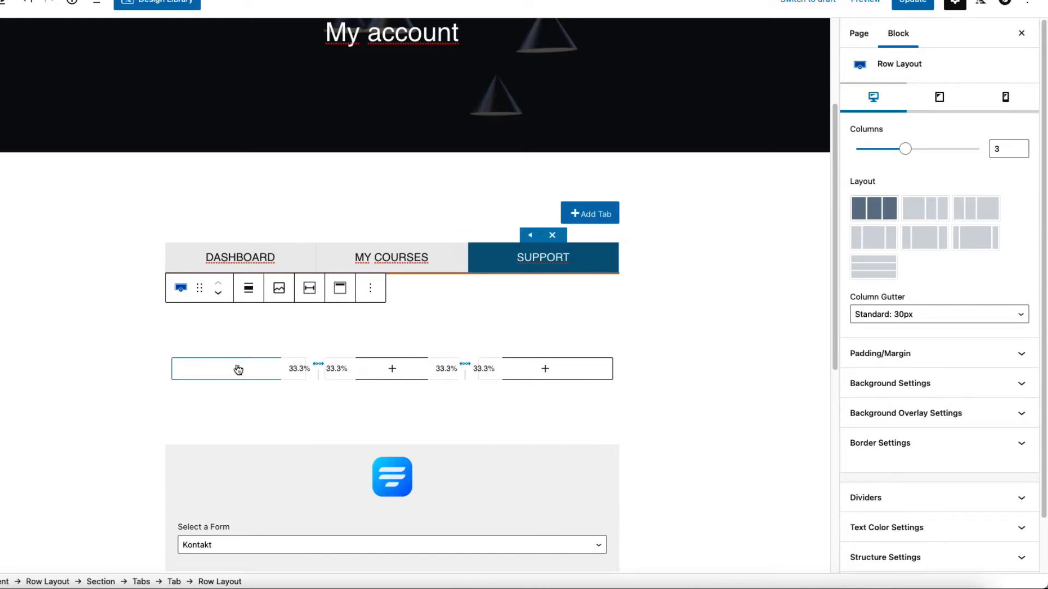
pyautogui.click(239, 370)
pyautogui.click(238, 369)
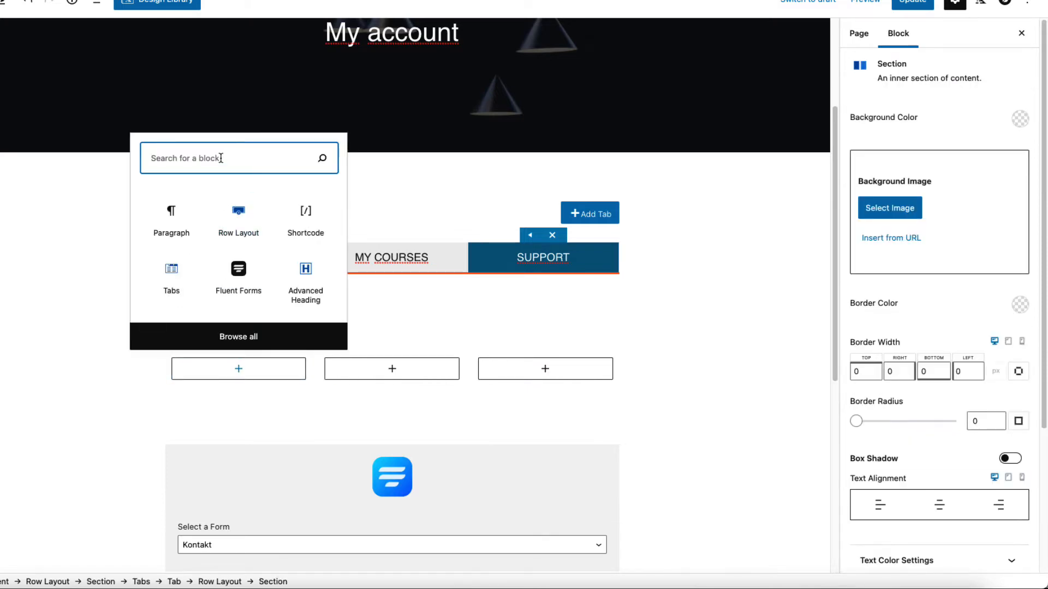
# Add an Info Box to the first column using the second preset layout
pyautogui.write('info')
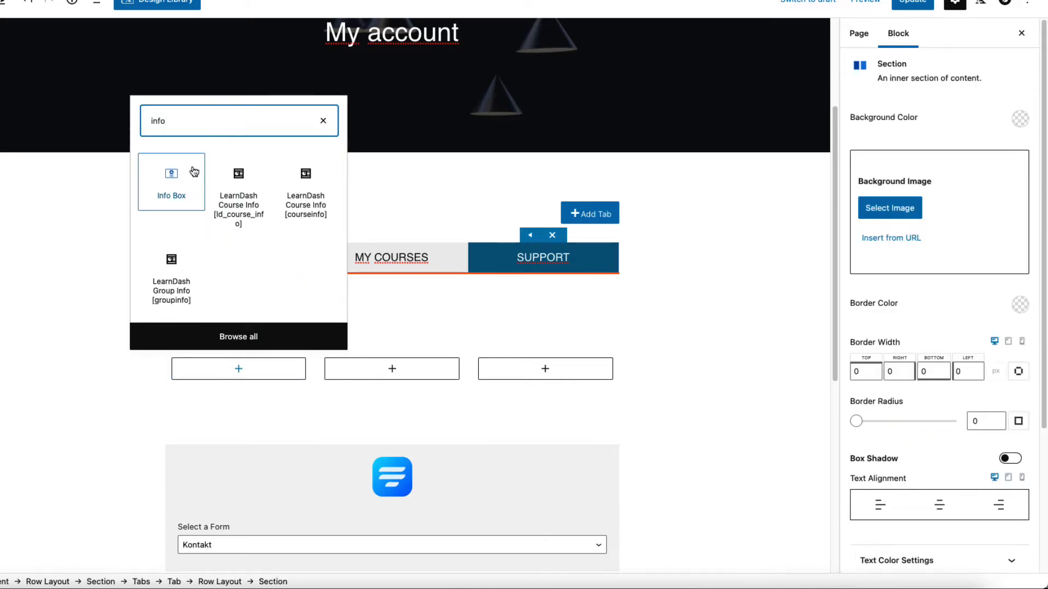
pyautogui.click(183, 176)
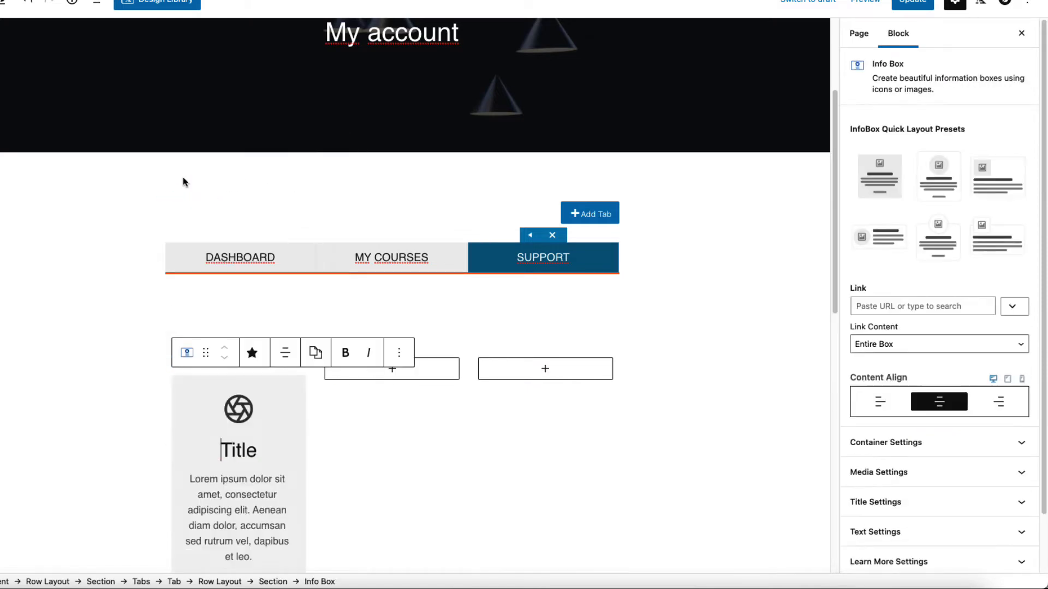
pyautogui.click(938, 170)
# Set the Info Box container border width and corner radius to 0
pyautogui.scroll(-2, 854, 358)
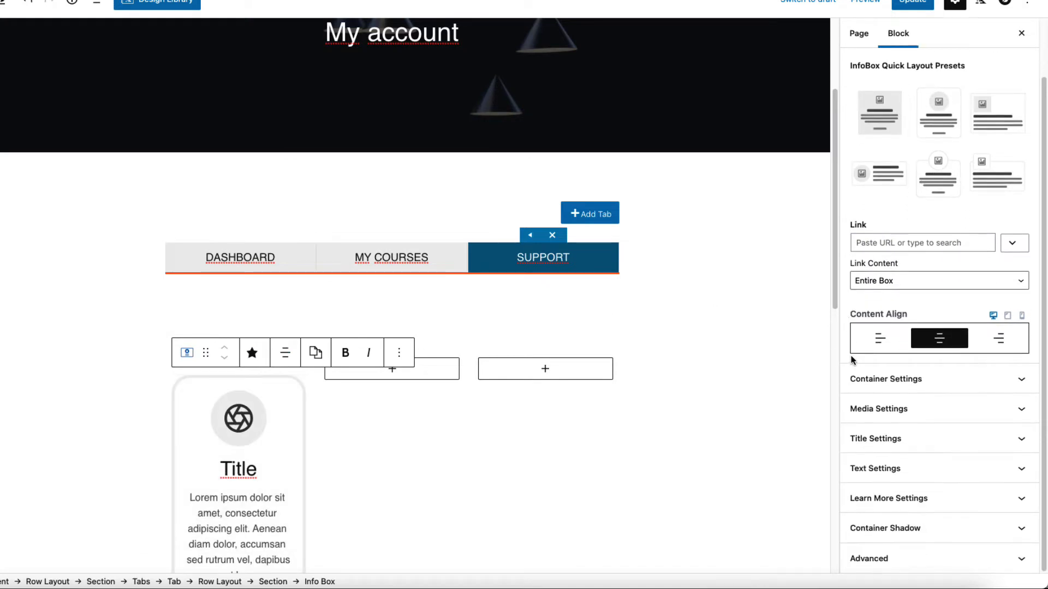
pyautogui.click(977, 384)
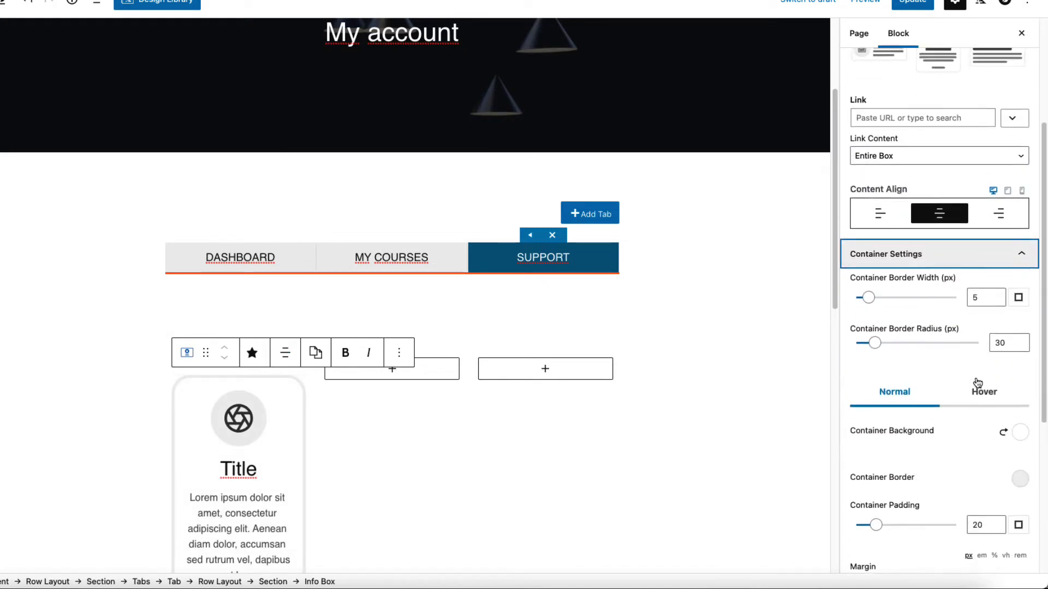
pyautogui.click(976, 289)
pyautogui.write('0')
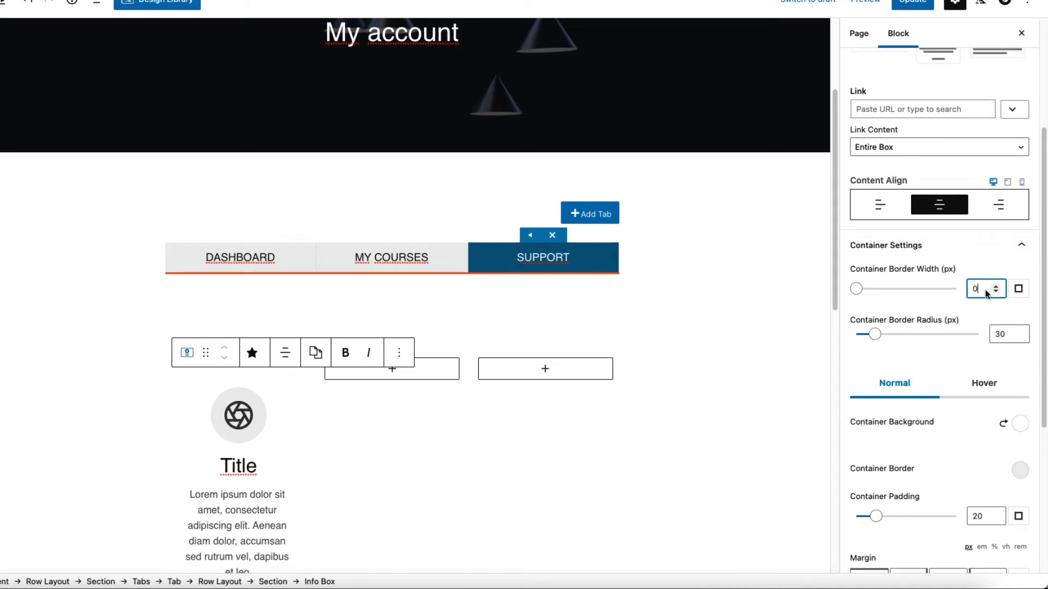
pyautogui.doubleClick(1000, 334)
pyautogui.write('0')
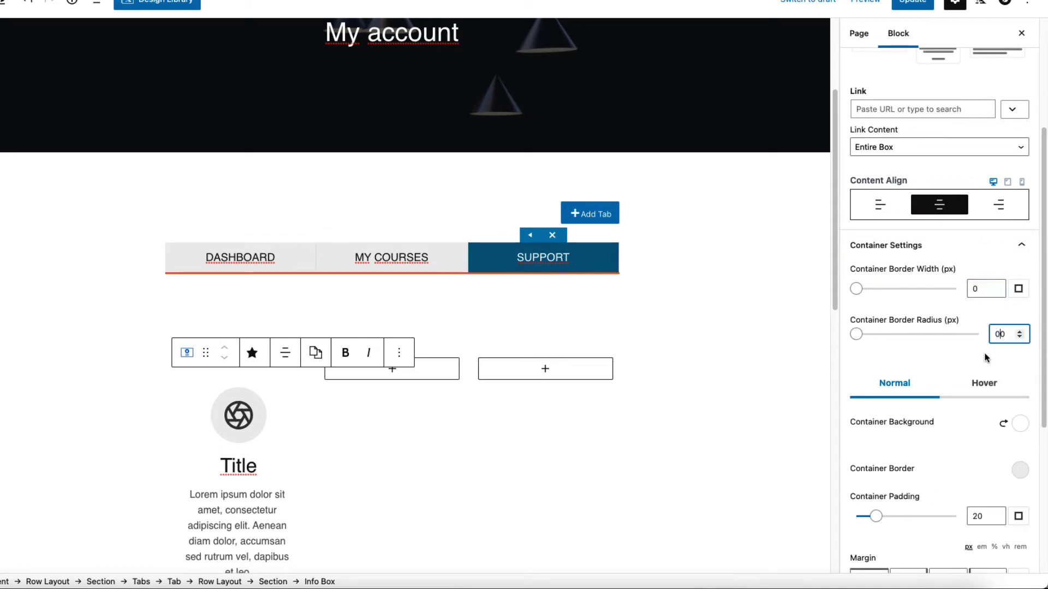
# Make the icon a 30 px phone icon with no normal or hover background
pyautogui.scroll(-5, 971, 288)
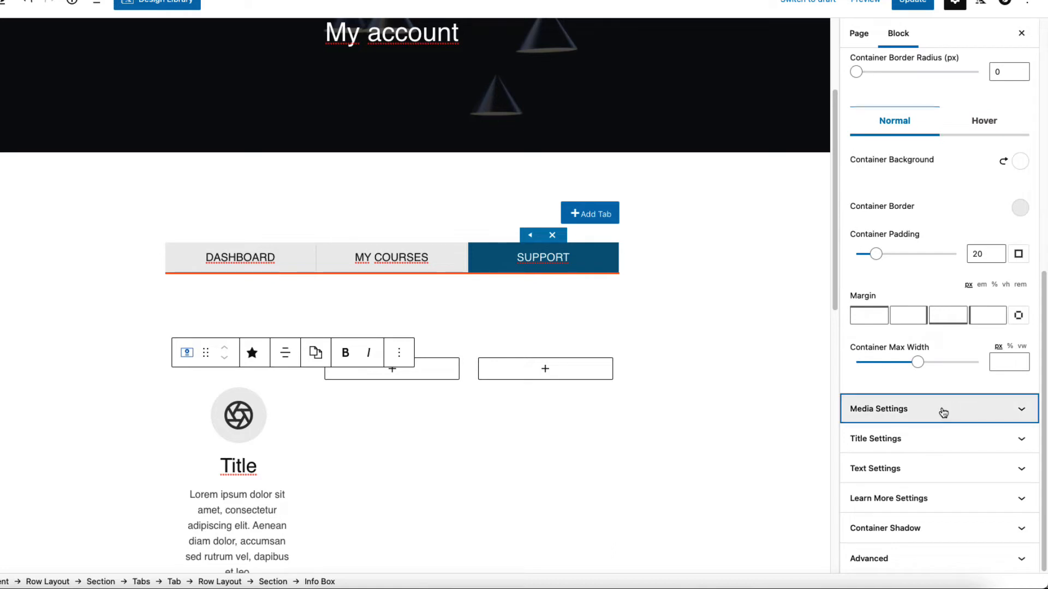
pyautogui.click(943, 410)
pyautogui.click(996, 259)
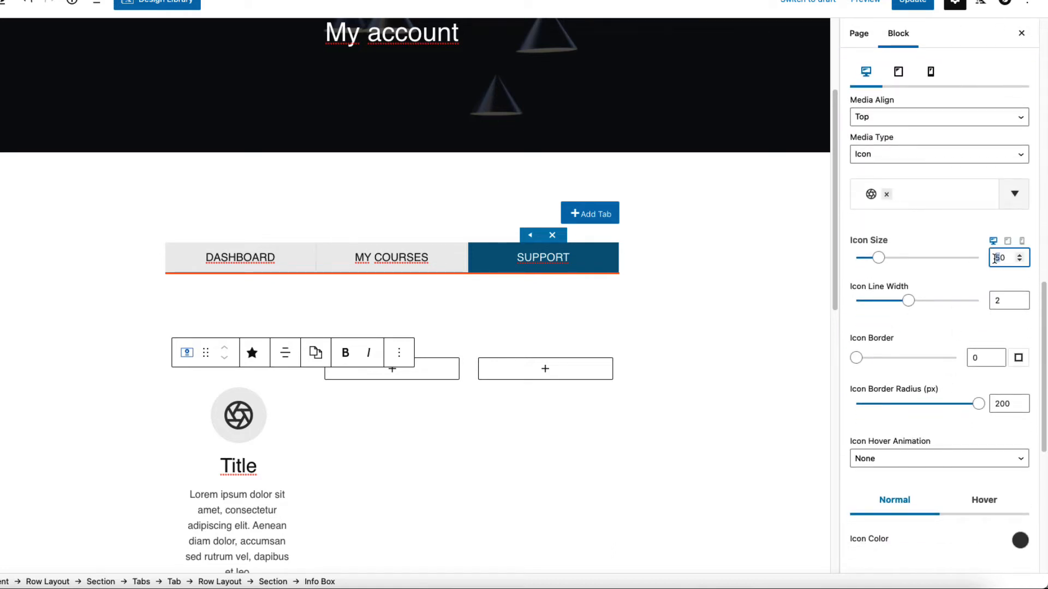
pyautogui.press('Delete')
pyautogui.write('3')
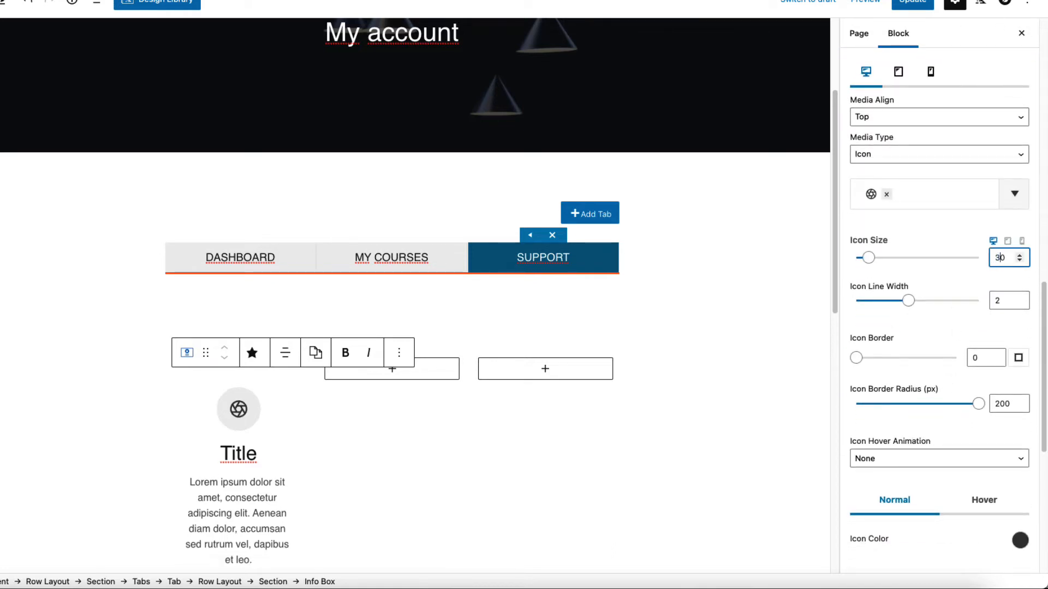
pyautogui.click(887, 194)
pyautogui.click(885, 196)
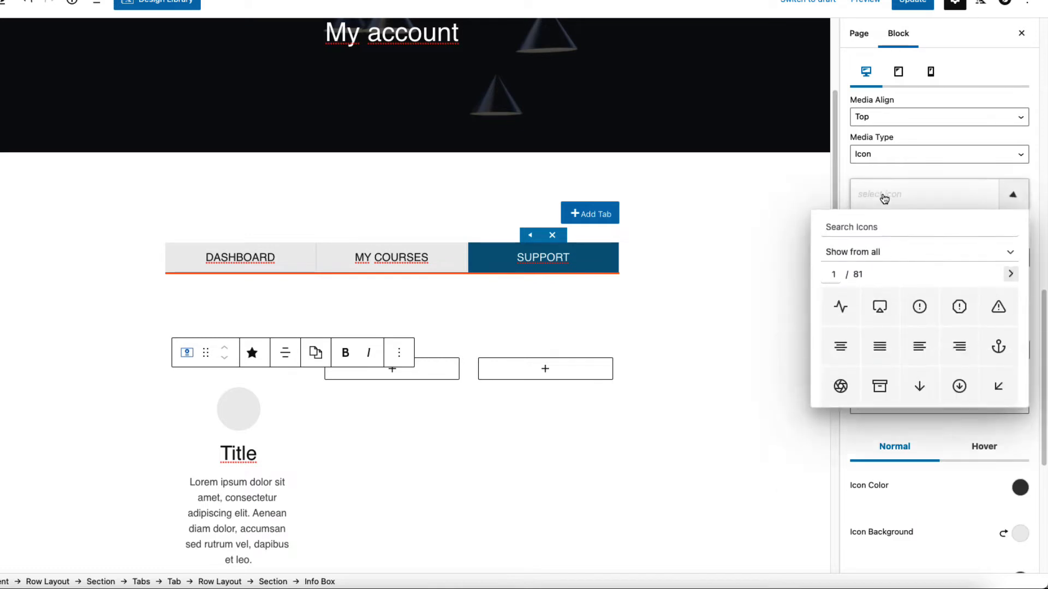
pyautogui.write('phone')
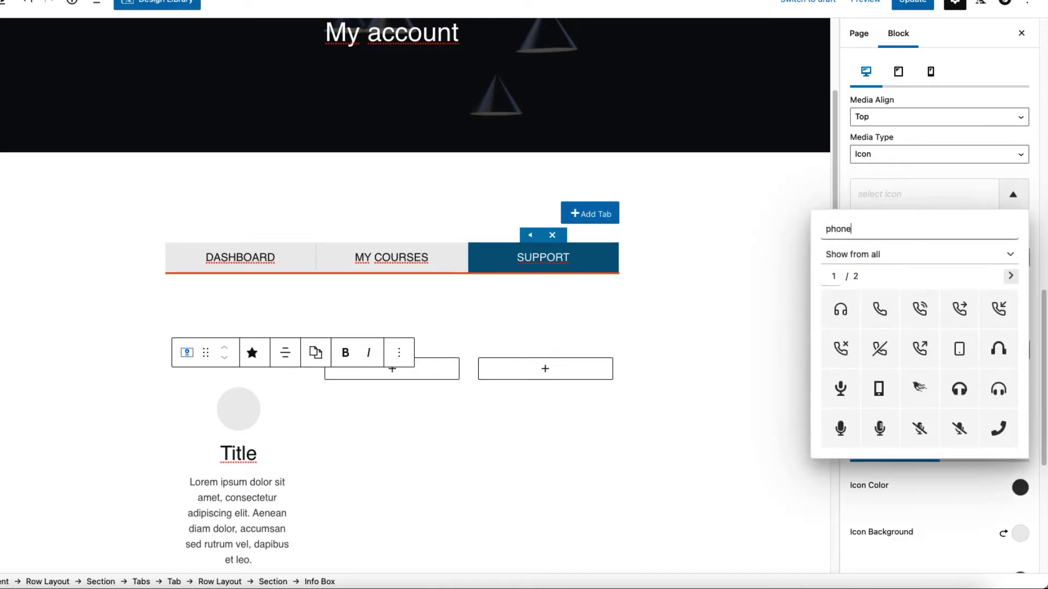
pyautogui.click(880, 310)
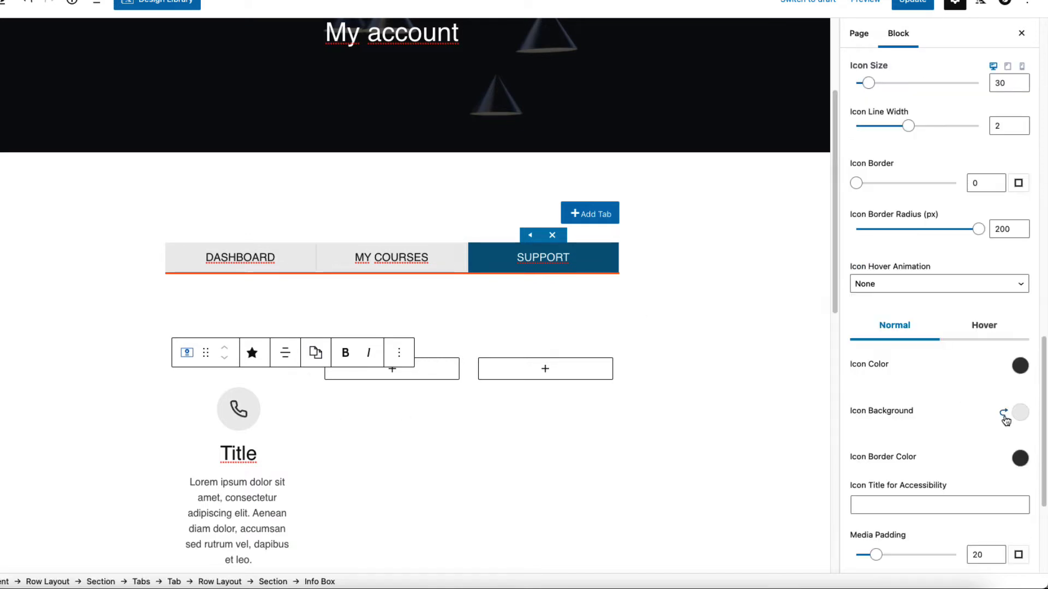
pyautogui.click(1005, 415)
pyautogui.click(1003, 330)
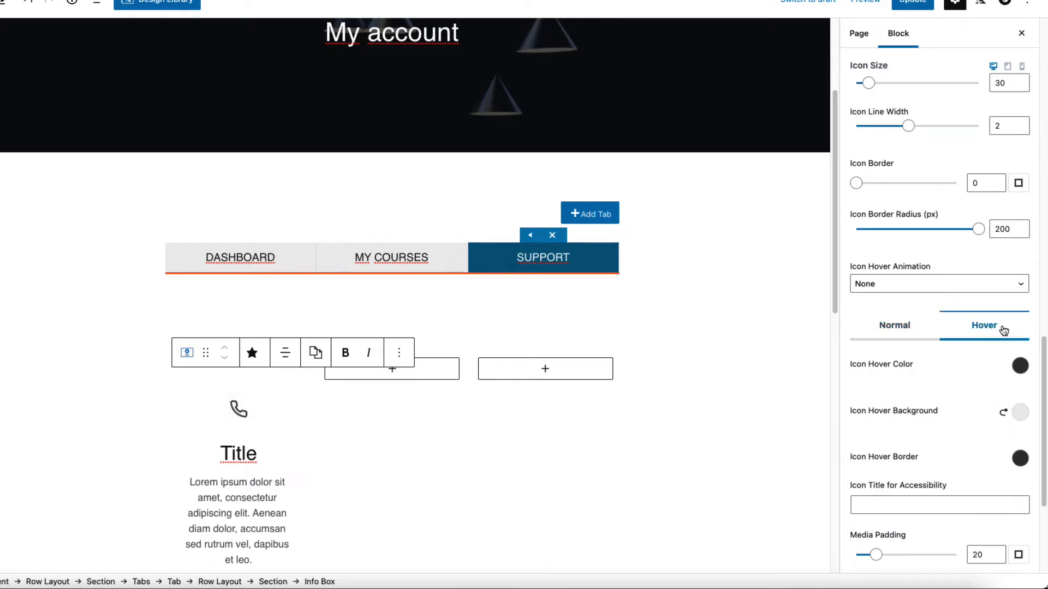
pyautogui.click(1002, 415)
# Set the media margins and media padding to 0
pyautogui.scroll(-5, 959, 411)
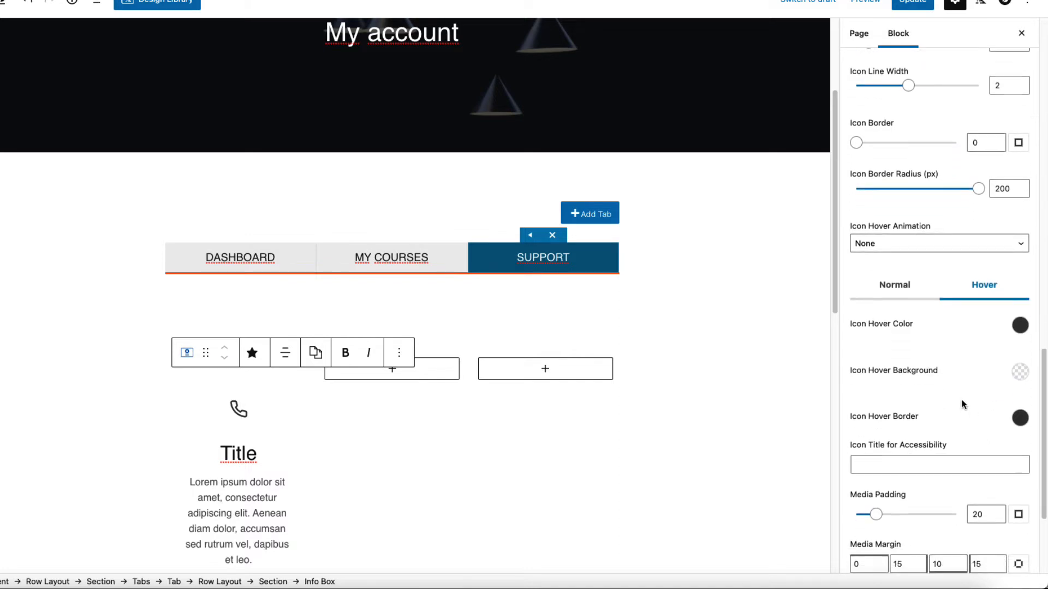
pyautogui.moveTo(905, 411); pyautogui.dragTo(886, 407)
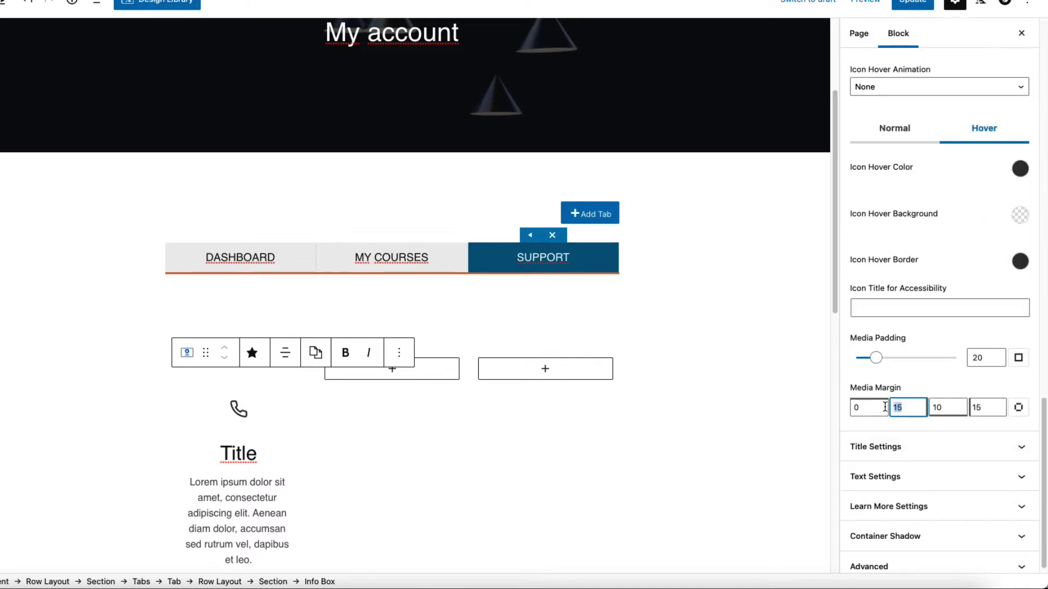
pyautogui.write('0')
pyautogui.moveTo(954, 405); pyautogui.dragTo(918, 401)
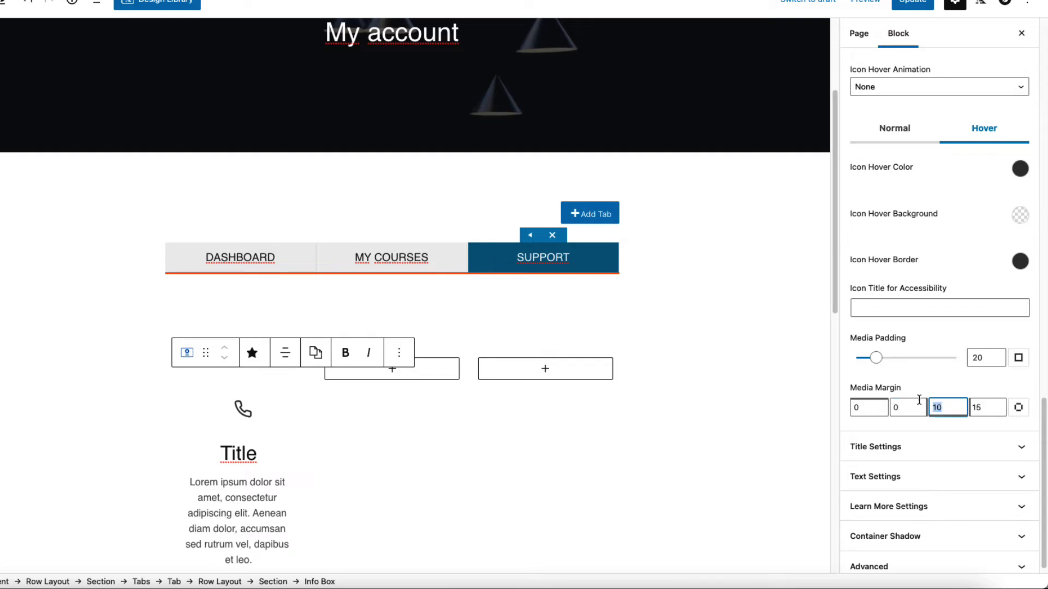
pyautogui.write('0')
pyautogui.moveTo(989, 407); pyautogui.dragTo(977, 408)
pyautogui.write('0')
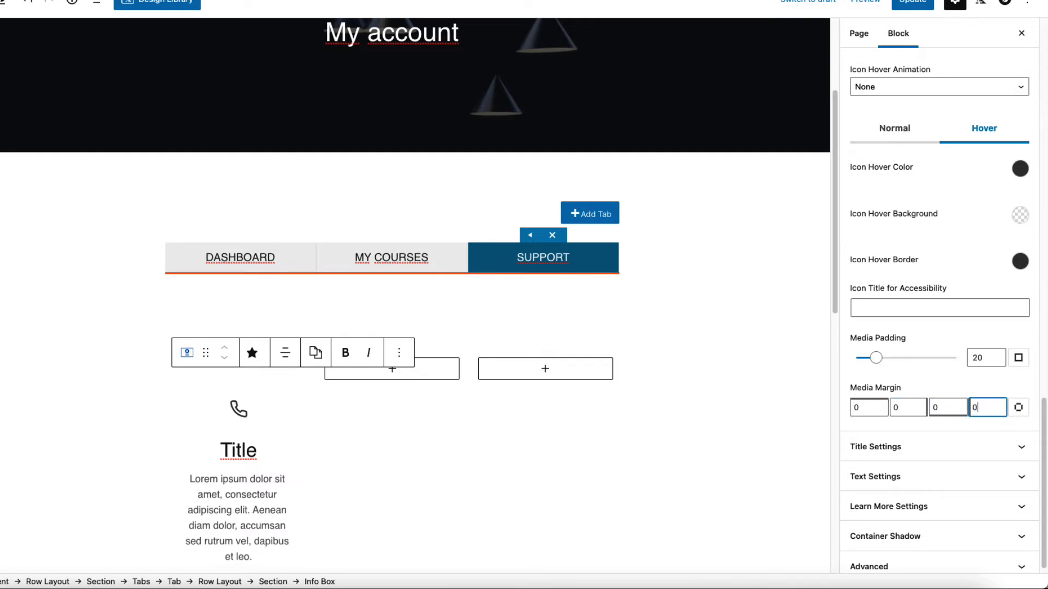
pyautogui.click(977, 358)
pyautogui.press('BackSpace')
pyautogui.press('BackSpace')
pyautogui.write('0')
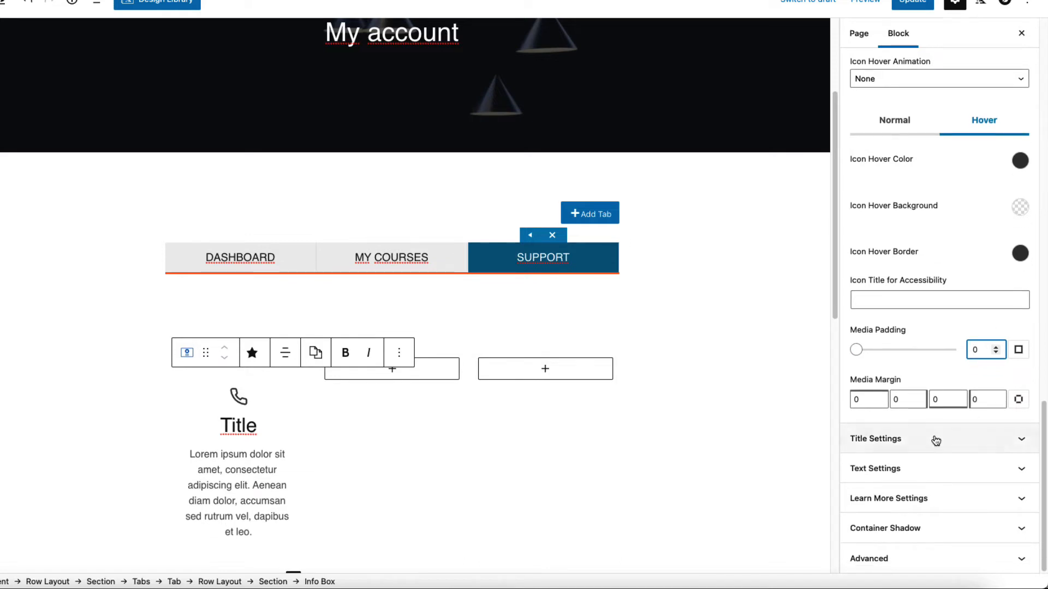
# Set the Info Box title font size to 22
pyautogui.click(933, 447)
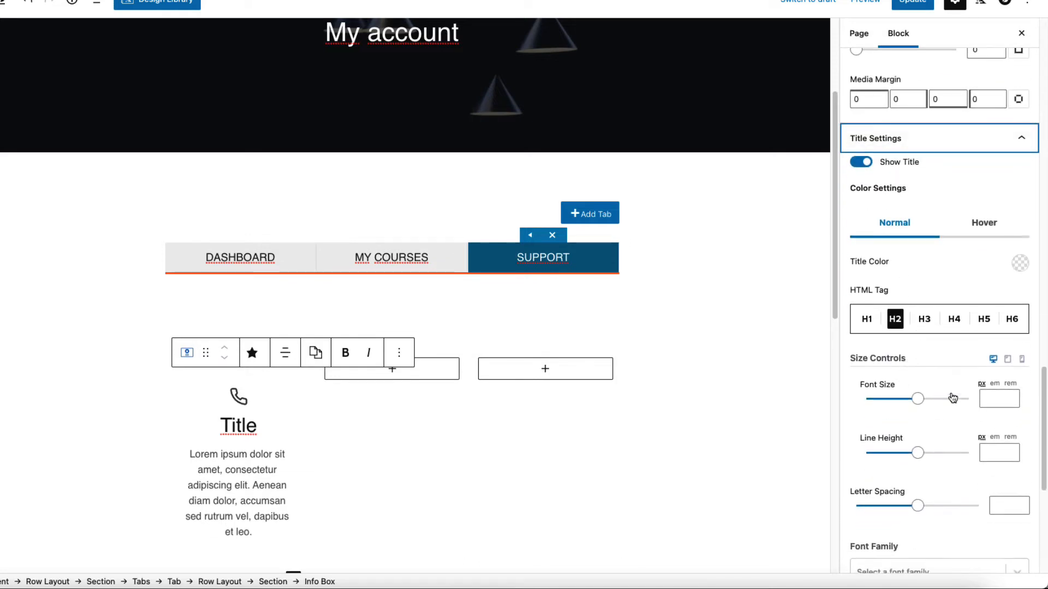
pyautogui.click(989, 399)
pyautogui.write('20')
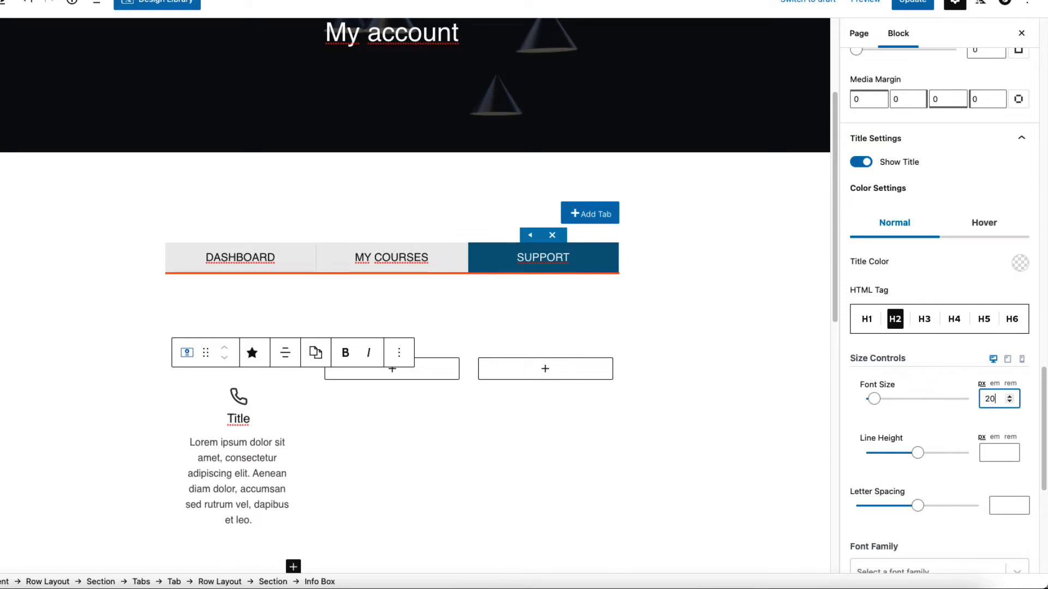
pyautogui.scroll(-2, 1004, 400)
pyautogui.click(1008, 318)
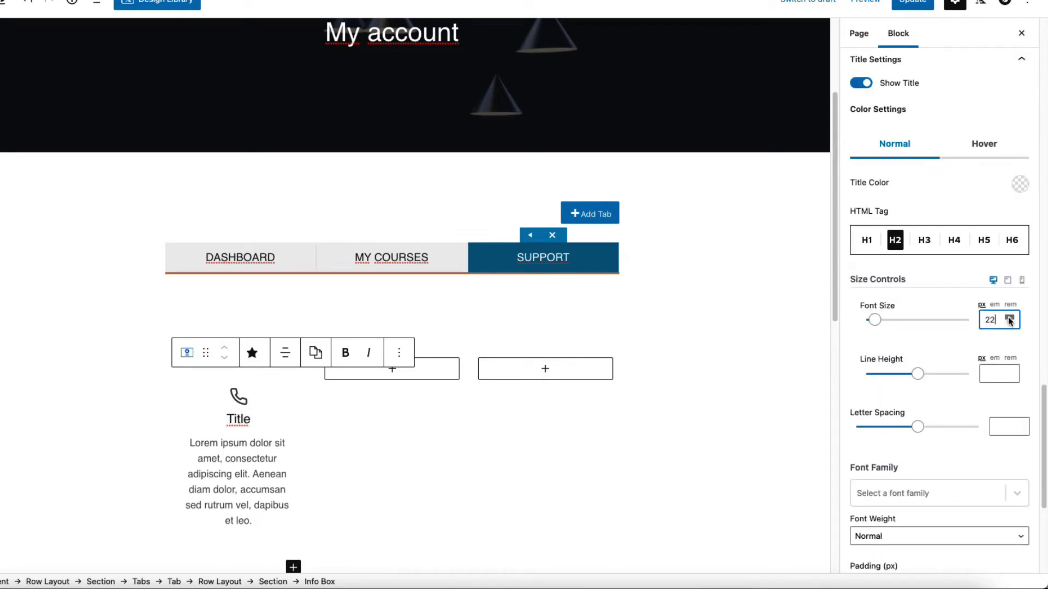
pyautogui.click(1008, 318)
pyautogui.tripleClick(253, 455)
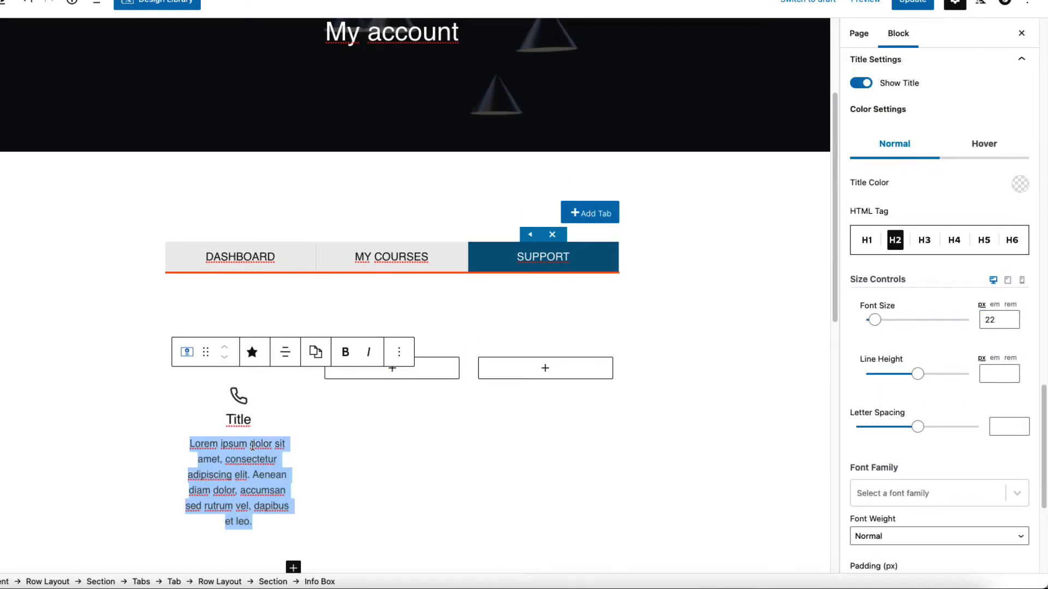
# Retitle the info box 'Phone' and replace the Lorem ipsum text with a contact phone number
pyautogui.click(254, 419)
pyautogui.moveTo(253, 419); pyautogui.dragTo(202, 418)
pyautogui.write('Phone')
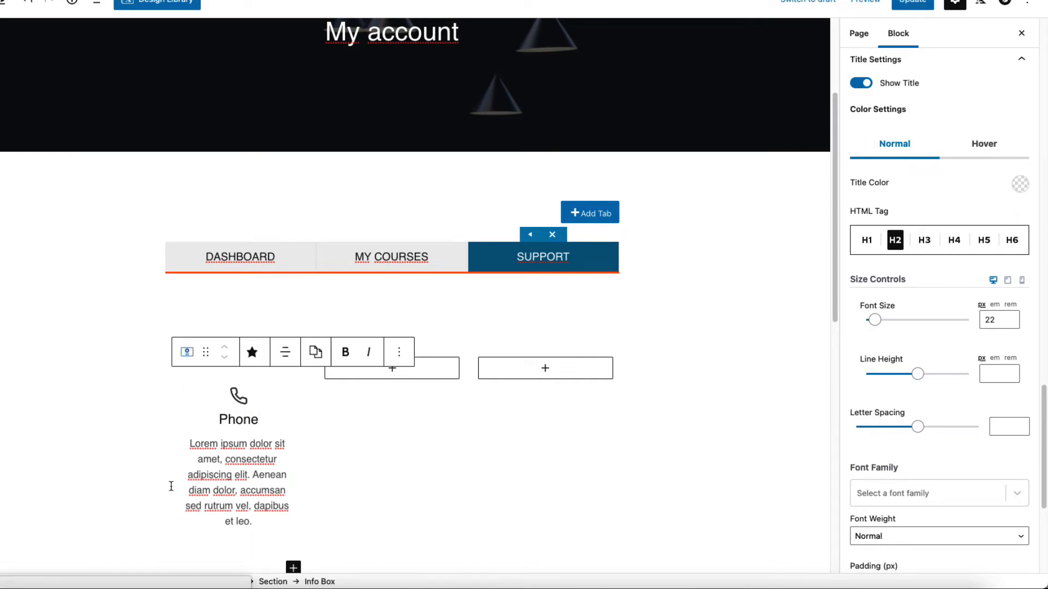
pyautogui.scroll(-1, 266, 443)
pyautogui.tripleClick(266, 443)
pyautogui.write('+')
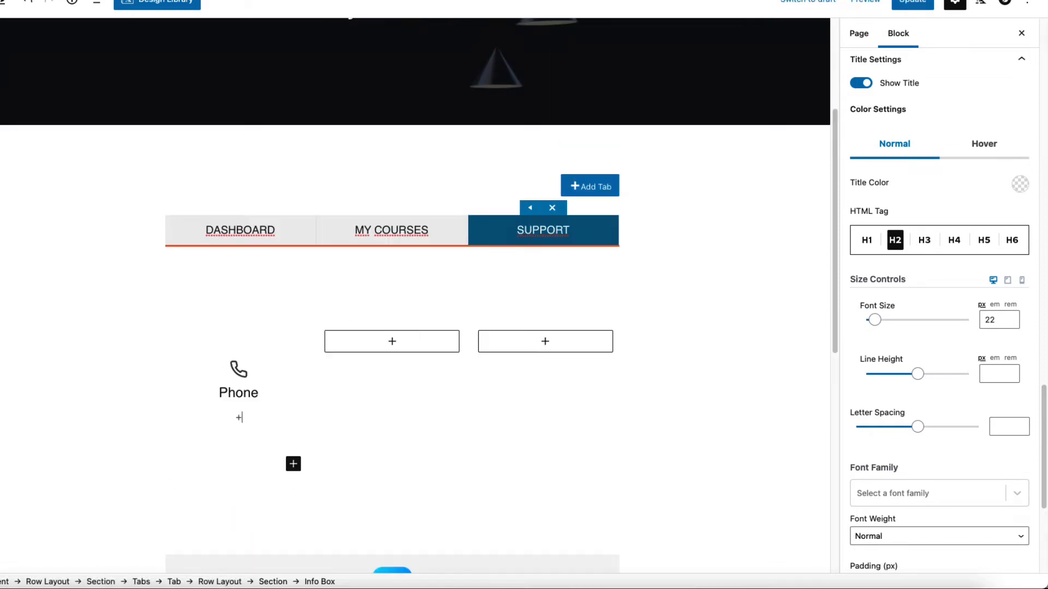
pyautogui.write('1 2345 677889')
# Set the bottom media margin to 10 px
pyautogui.scroll(2, 922, 370)
pyautogui.scroll(5, 922, 369)
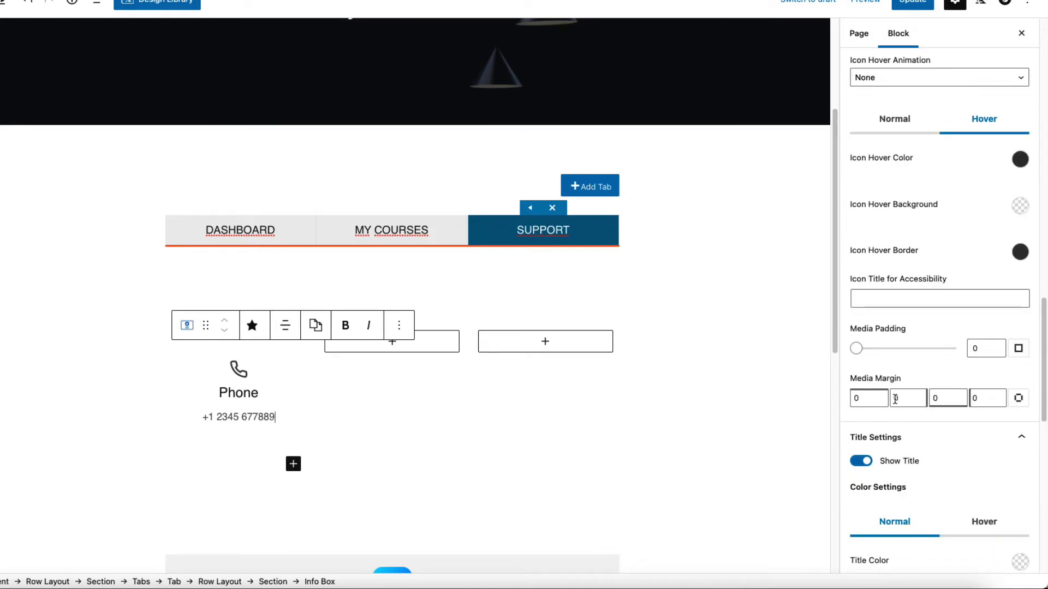
pyautogui.write('1')
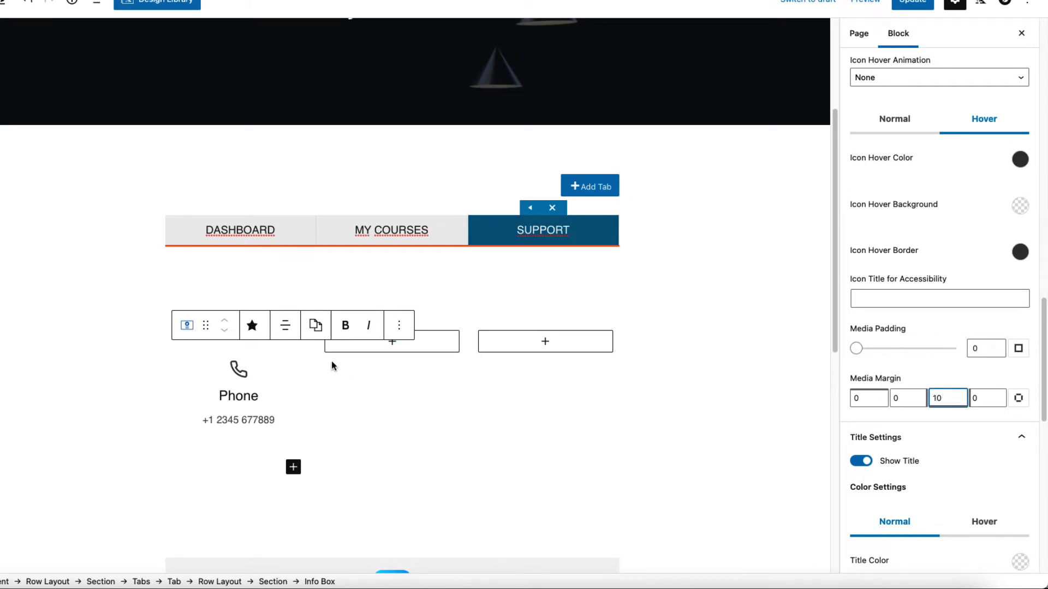
pyautogui.click(273, 374)
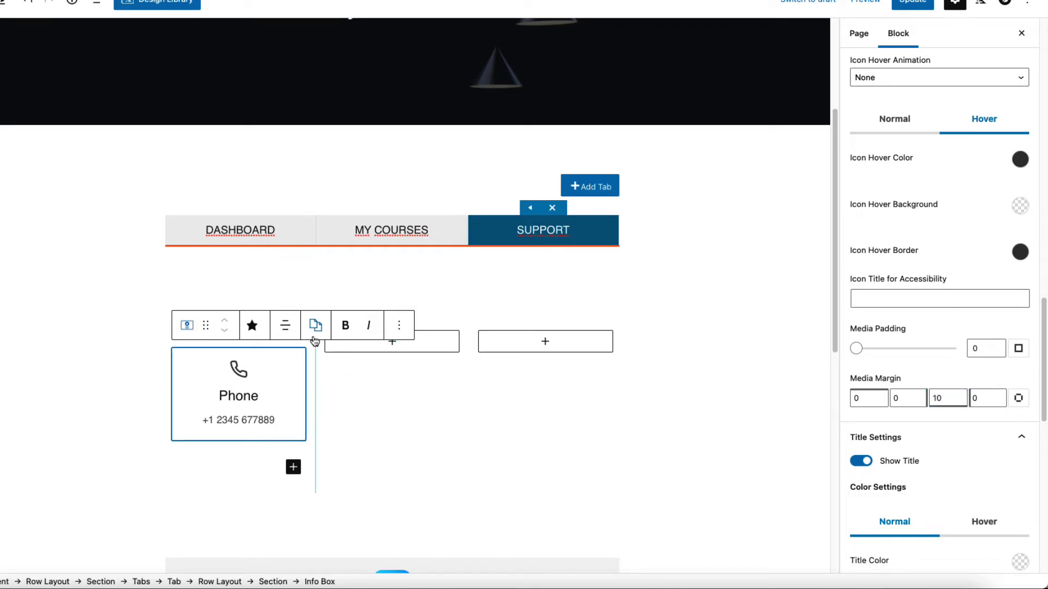
# Duplicate the Phone box into the middle column, titled 'Email' with the contact e-mail address
pyautogui.click(399, 325)
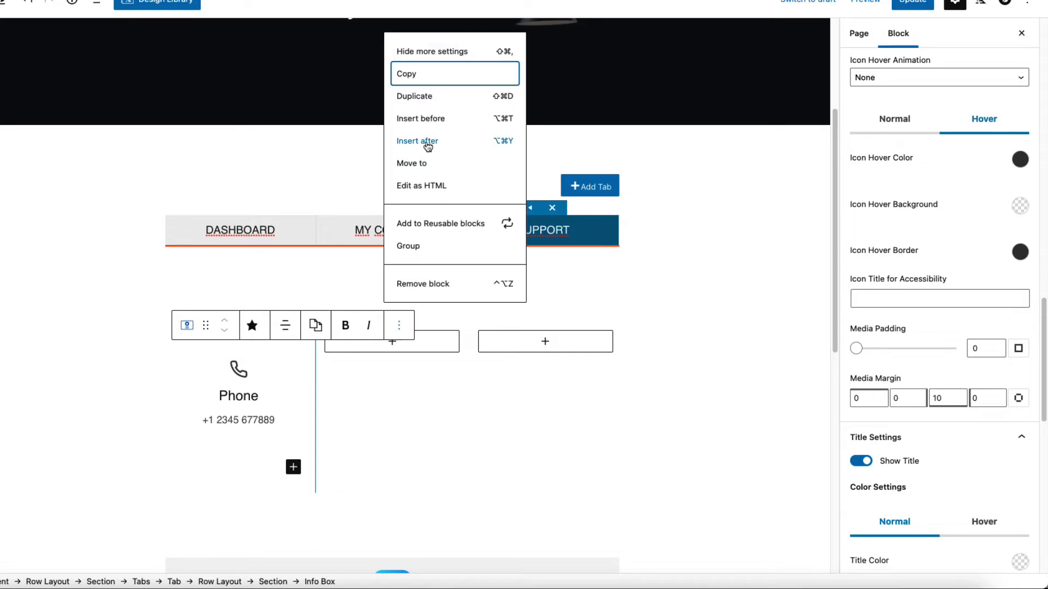
pyautogui.click(418, 96)
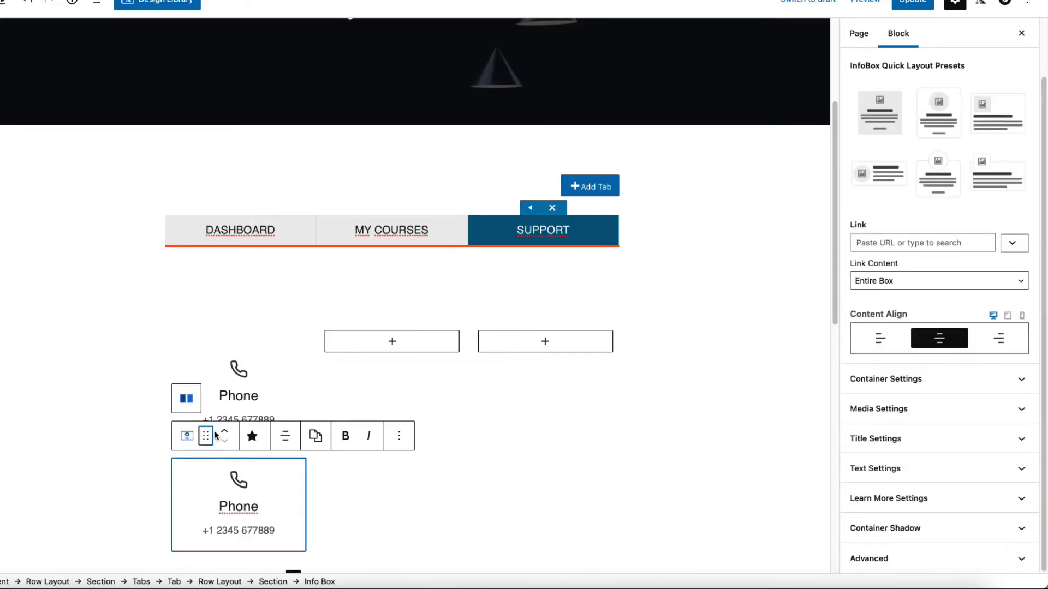
pyautogui.moveTo(215, 435); pyautogui.dragTo(370, 396)
pyautogui.moveTo(414, 453); pyautogui.dragTo(346, 449)
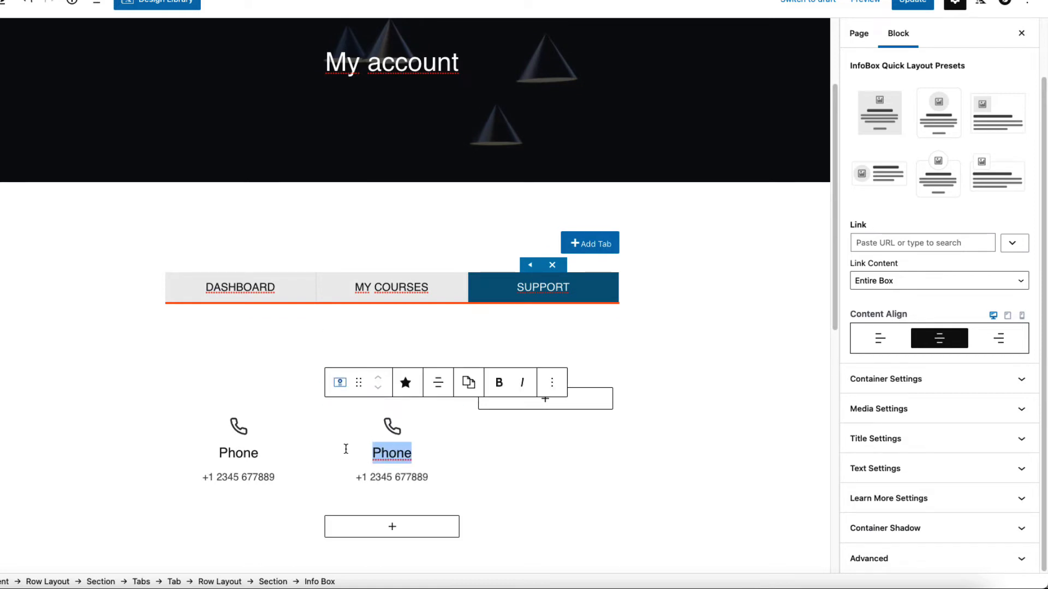
pyautogui.write('Email')
pyautogui.press('Tab')
pyautogui.write('email@')
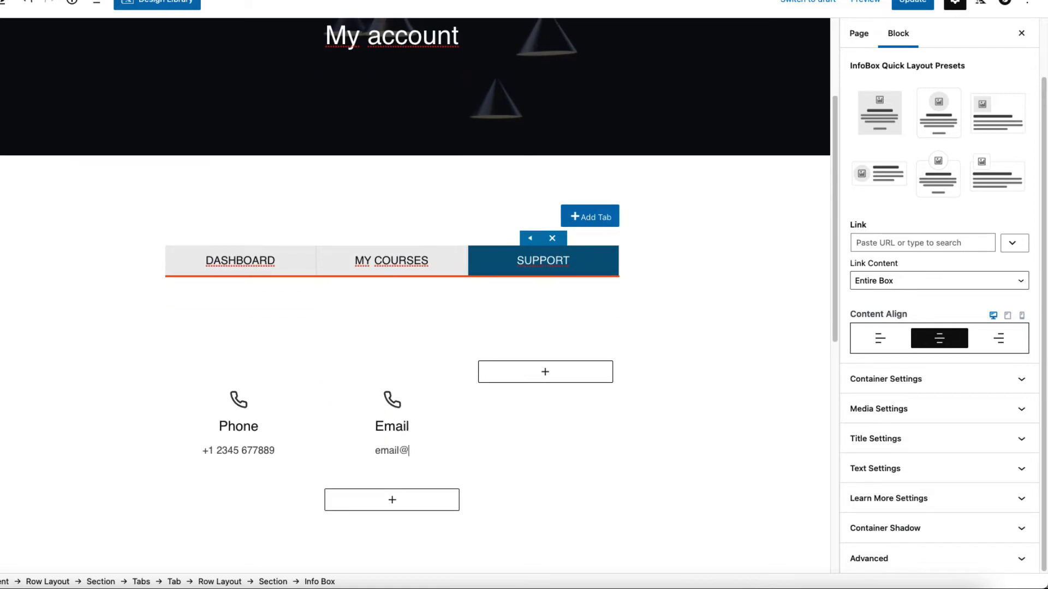
pyautogui.write('email.com')
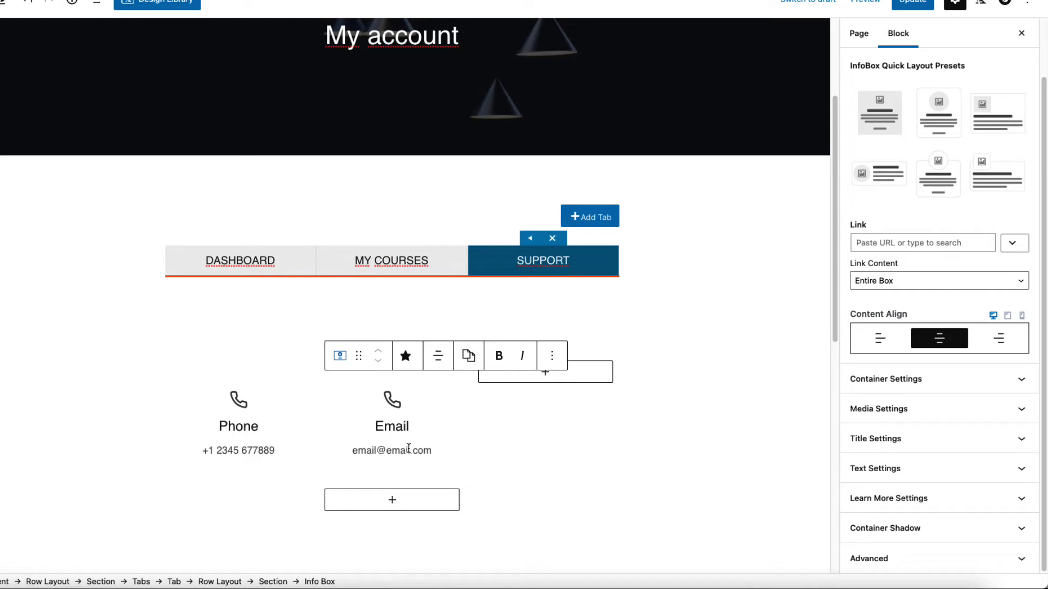
# Link the Email box with a mailto: address, give it an envelope icon, and duplicate it
pyautogui.click(892, 243)
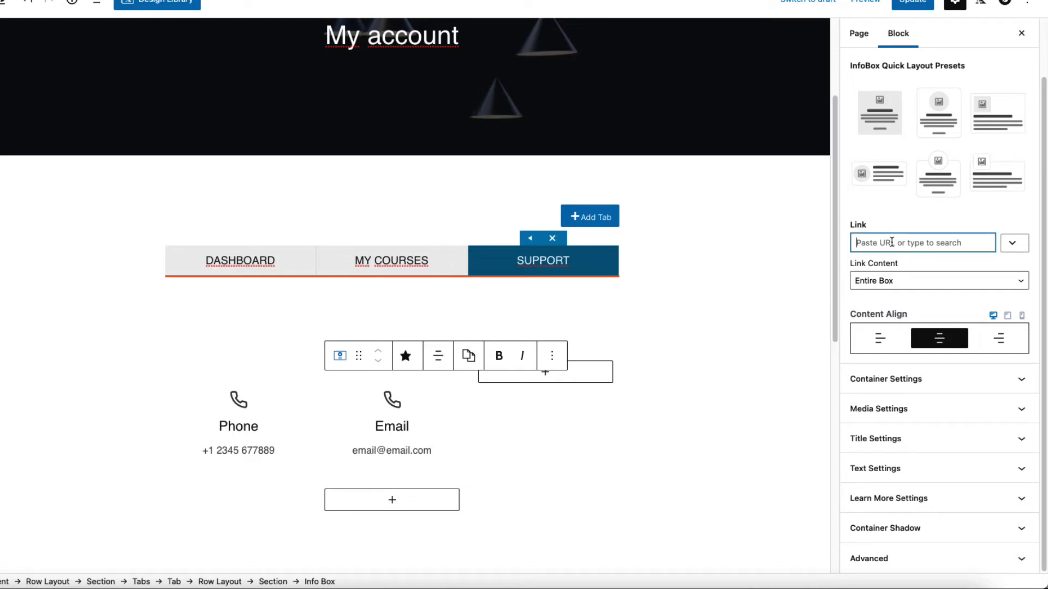
pyautogui.write('ma')
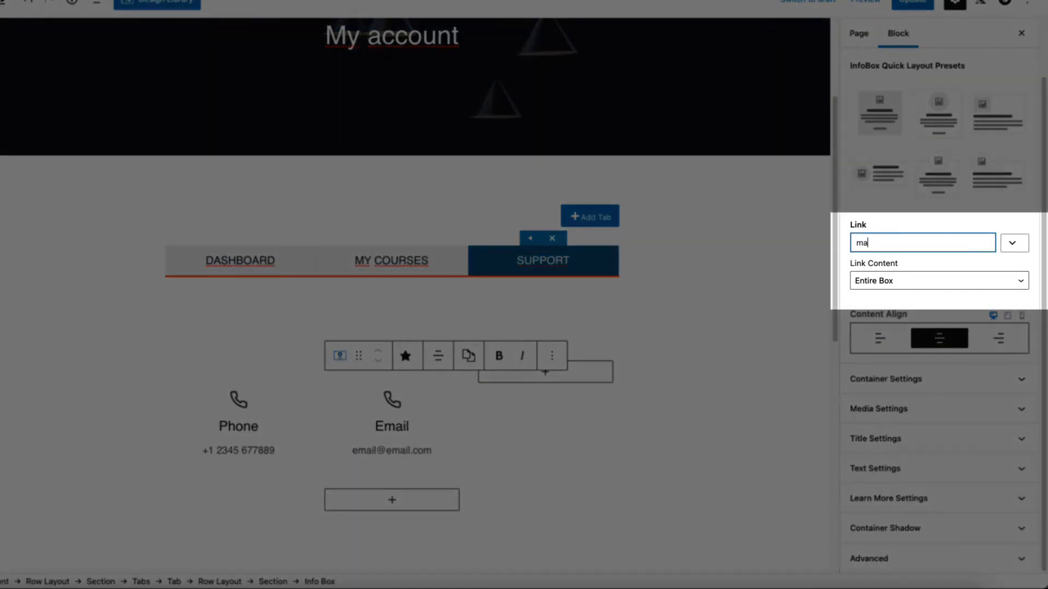
pyautogui.write('ilto:')
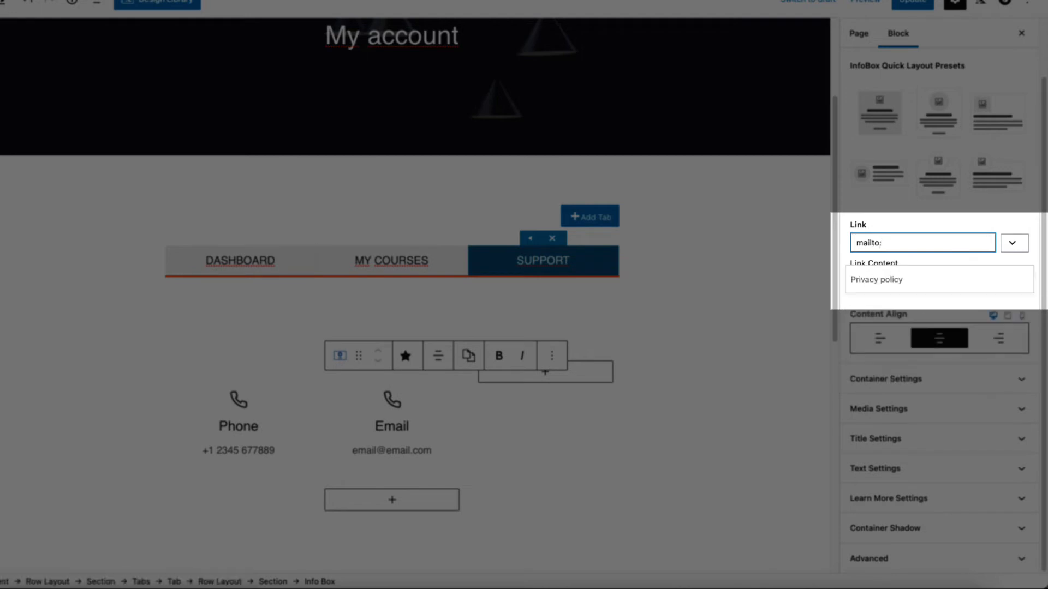
pyautogui.write('email@email.')
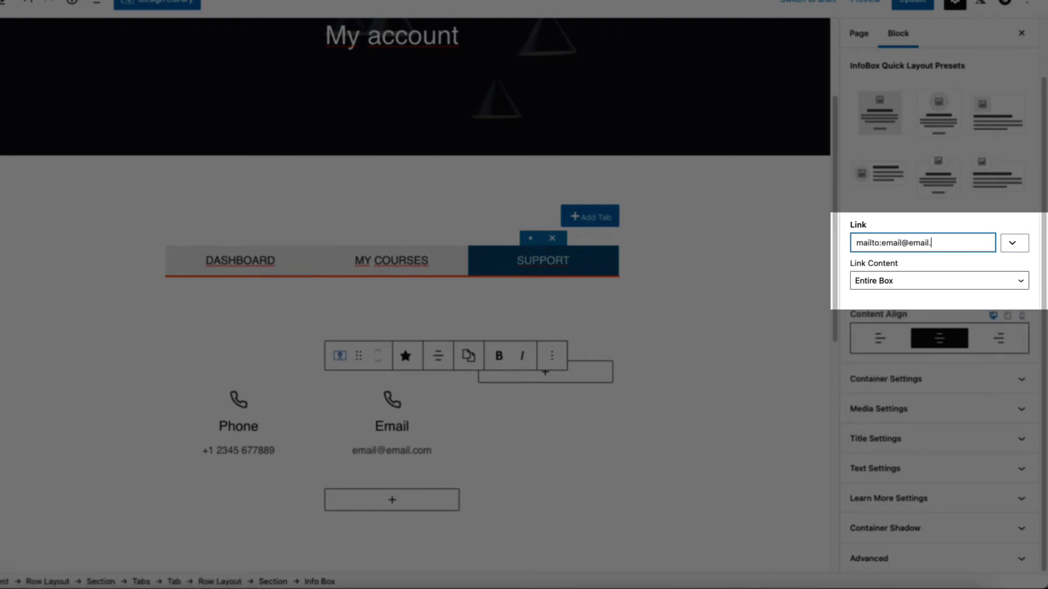
pyautogui.write('com')
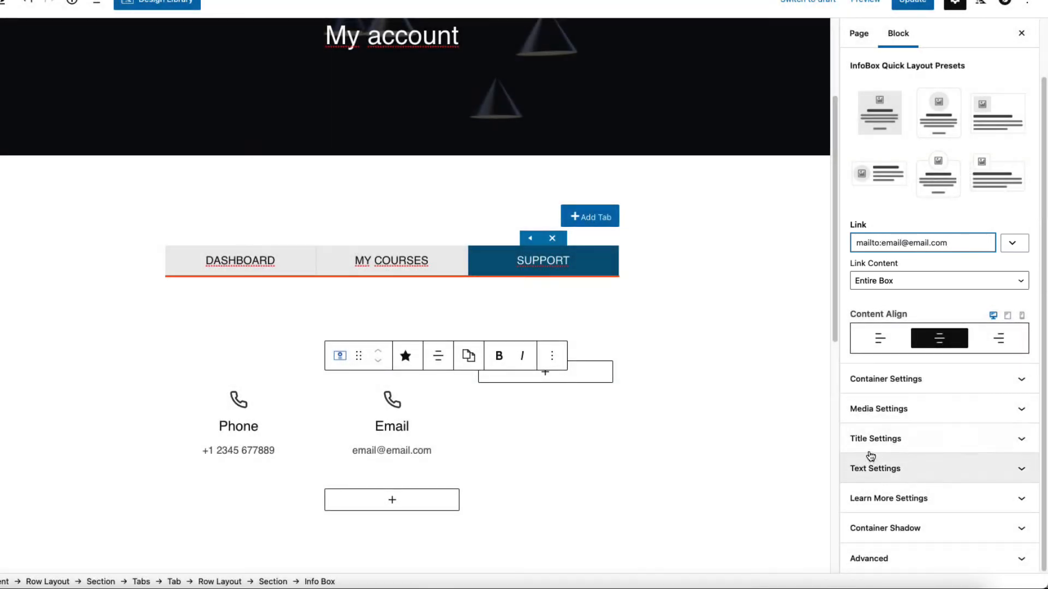
pyautogui.click(872, 409)
pyautogui.click(876, 201)
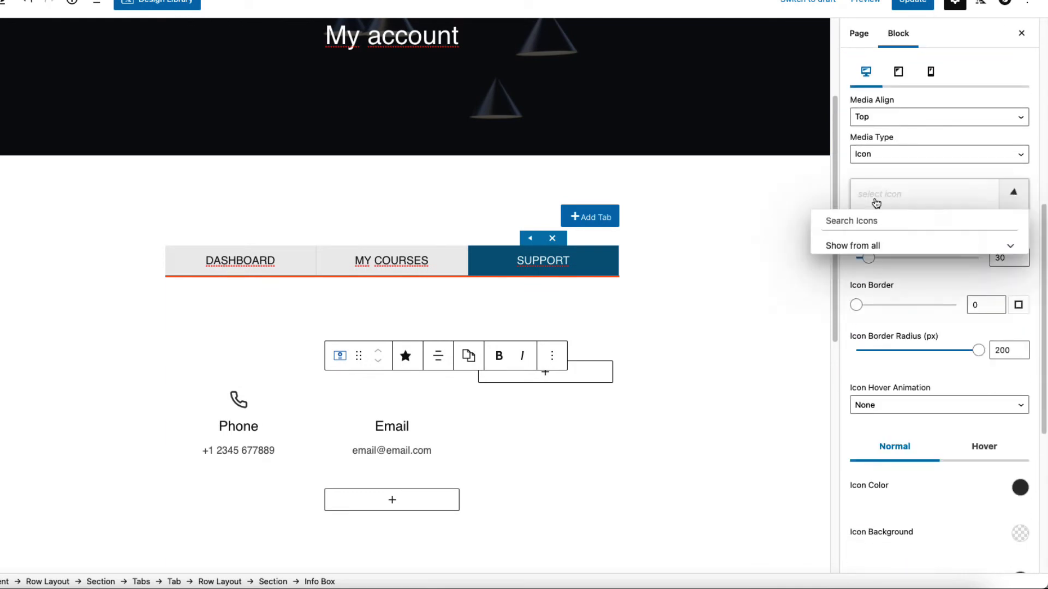
pyautogui.write('email')
pyautogui.press('BackSpace')
pyautogui.press('BackSpace')
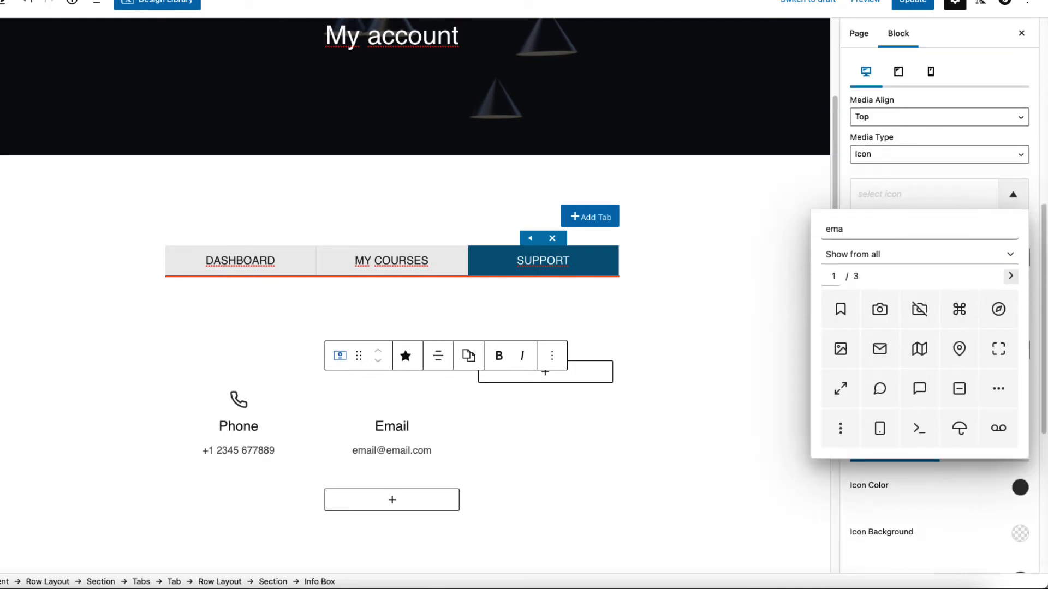
pyautogui.write('i')
pyautogui.click(829, 307)
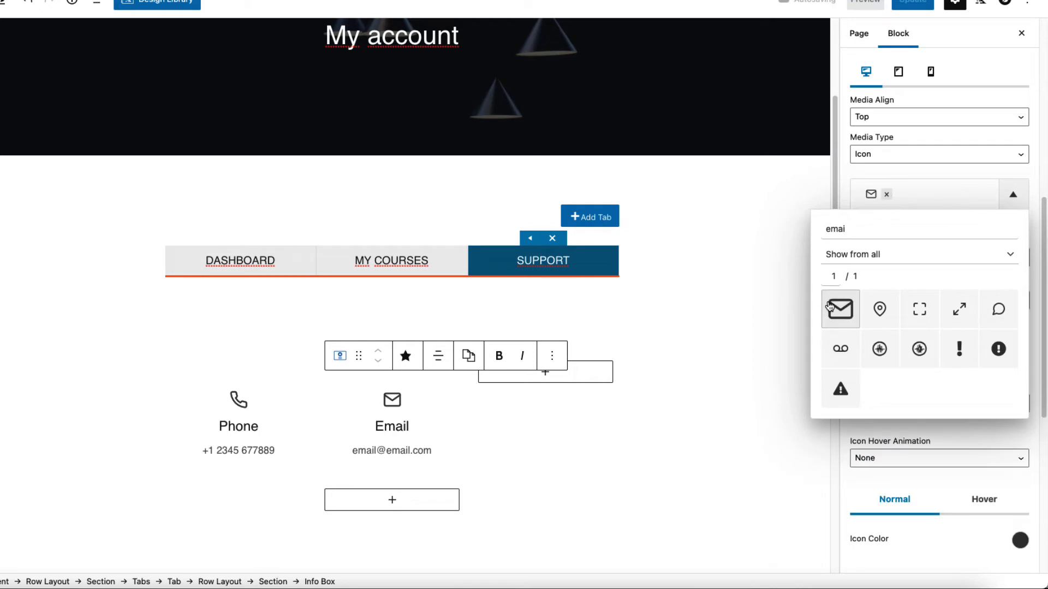
pyautogui.click(552, 355)
pyautogui.click(573, 129)
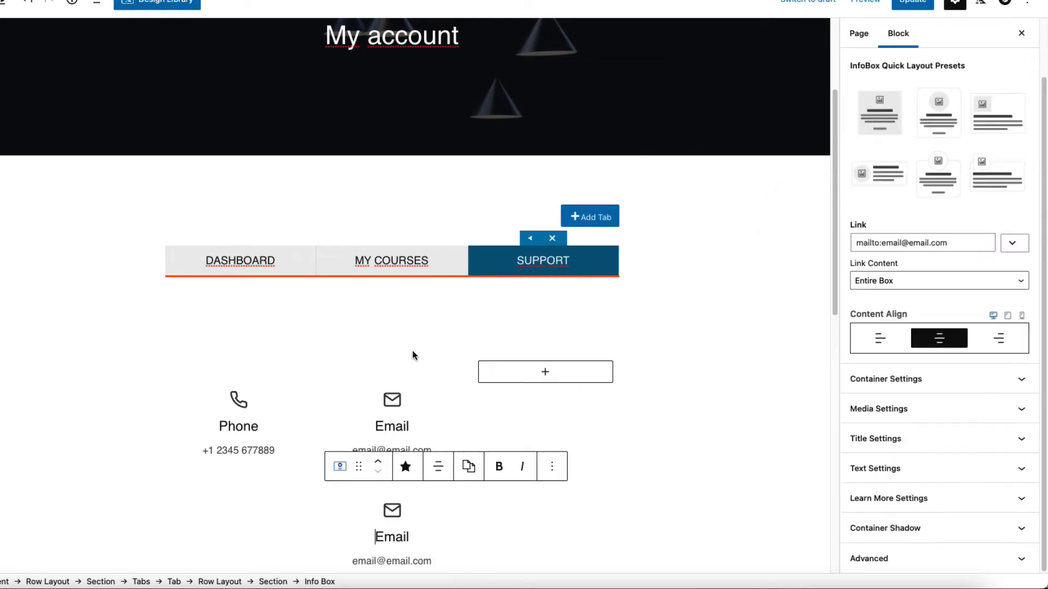
# Move the copy to the right column, retitled 'Working hours' with text 'Mo - Fr 9AM -5PM'
pyautogui.moveTo(363, 463); pyautogui.dragTo(516, 434)
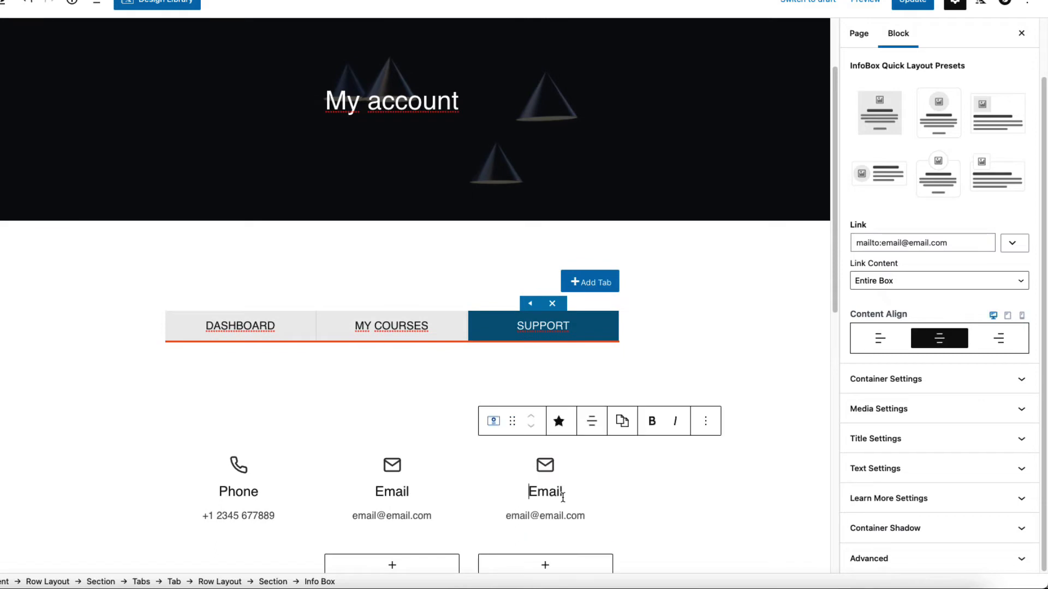
pyautogui.doubleClick(531, 492)
pyautogui.write('Working hours')
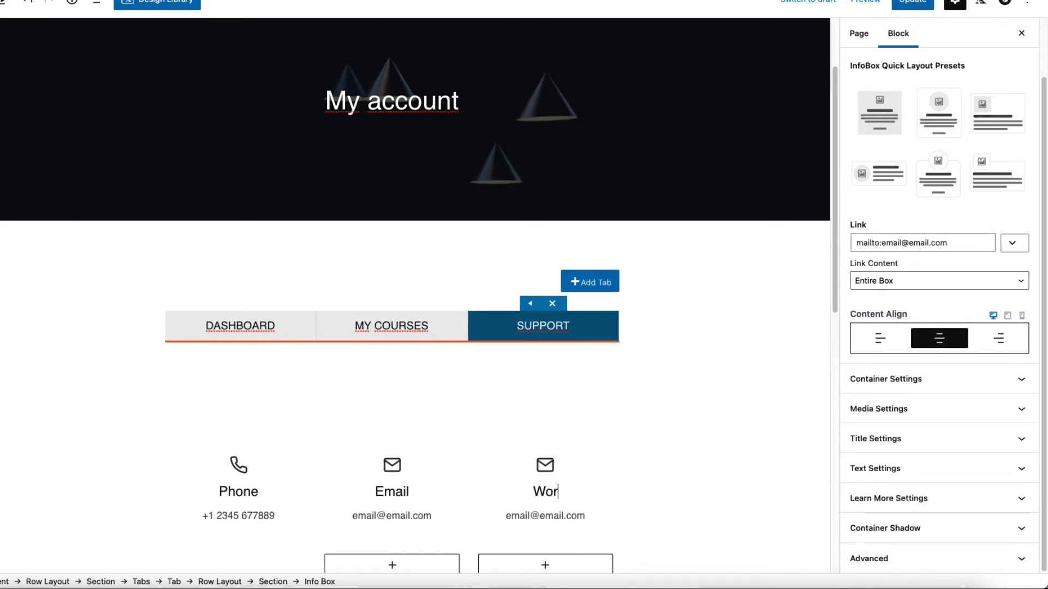
pyautogui.tripleClick(545, 515)
pyautogui.write('Mo - ')
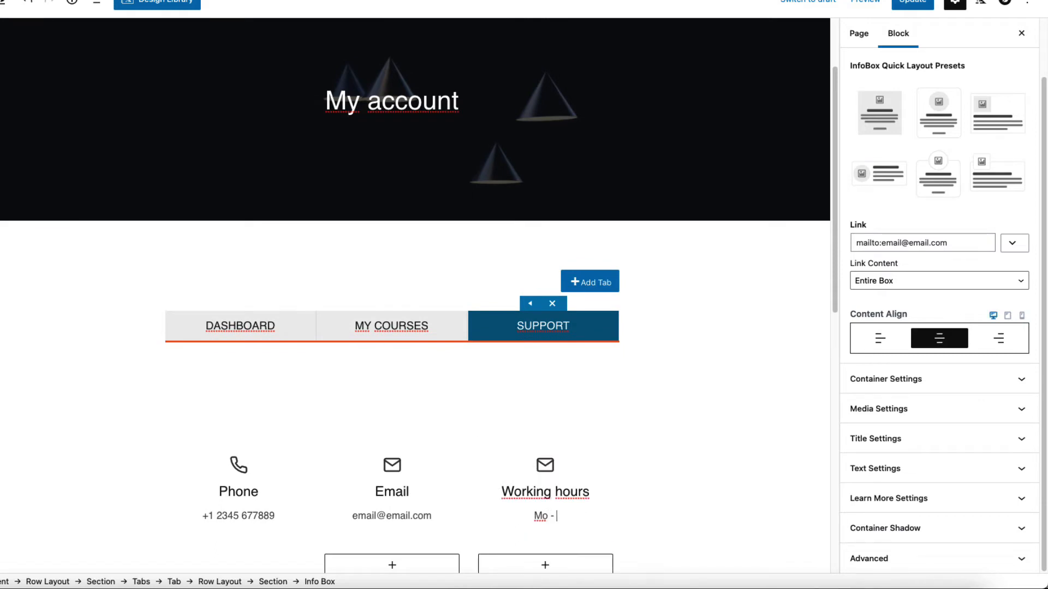
pyautogui.write('Fr 9AM -5PM')
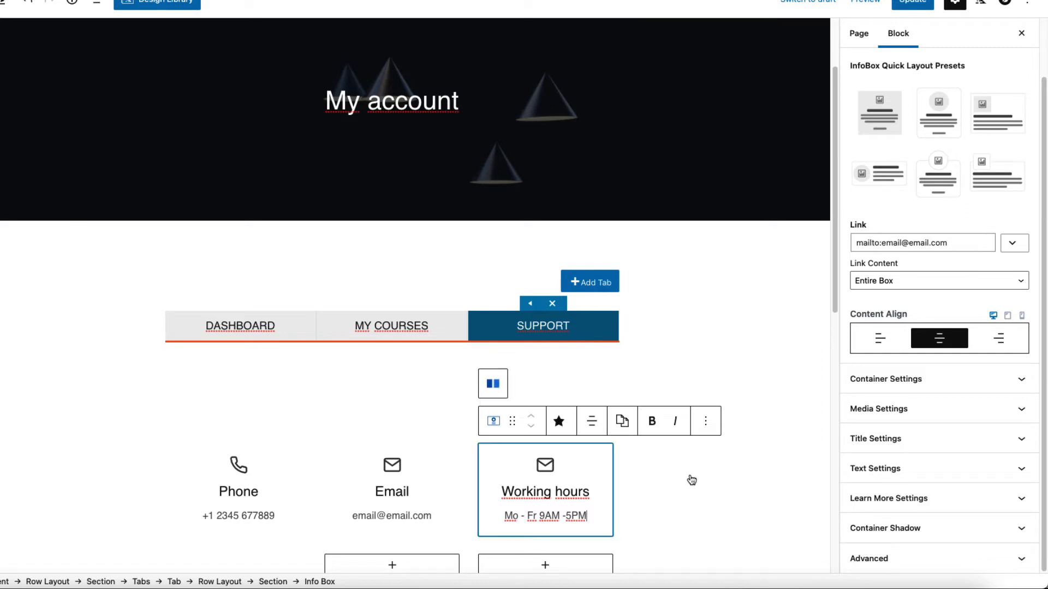
# Give the Working hours box a clock icon and preview the SUPPORT tab on the live page
pyautogui.click(990, 411)
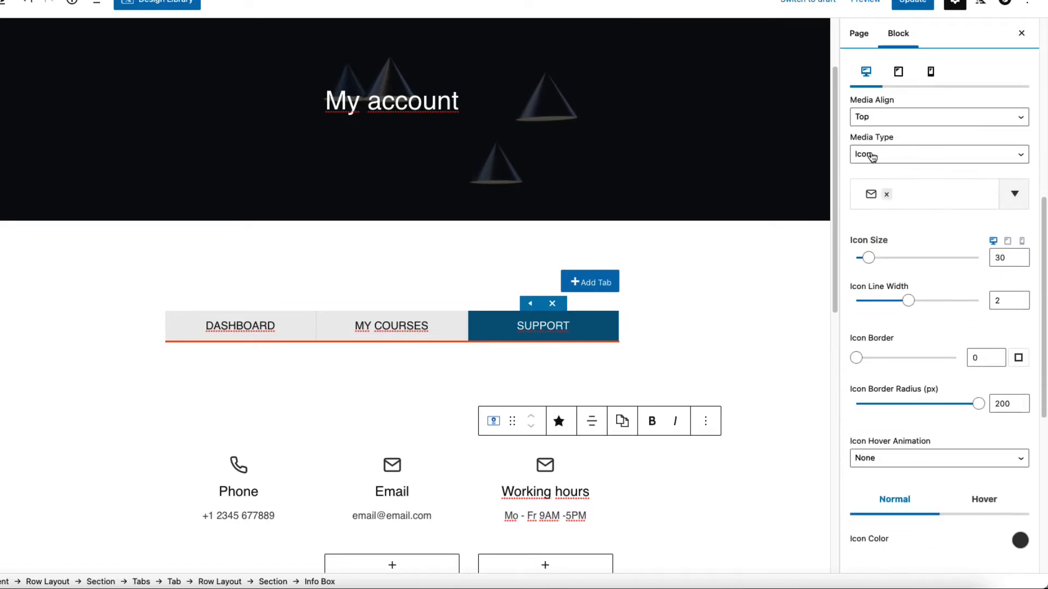
pyautogui.click(888, 201)
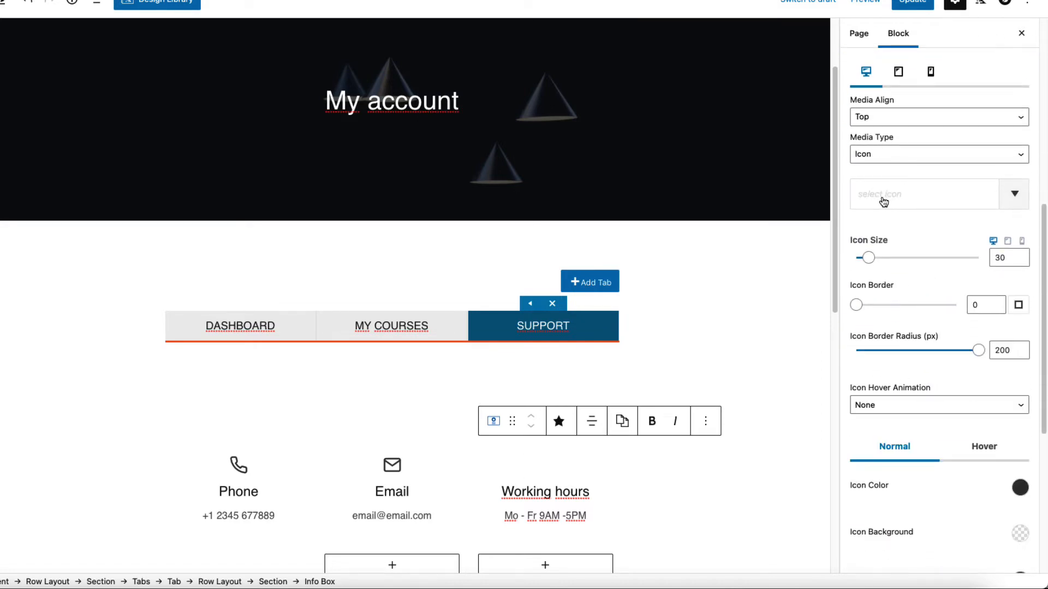
pyautogui.click(885, 200)
pyautogui.write('clock')
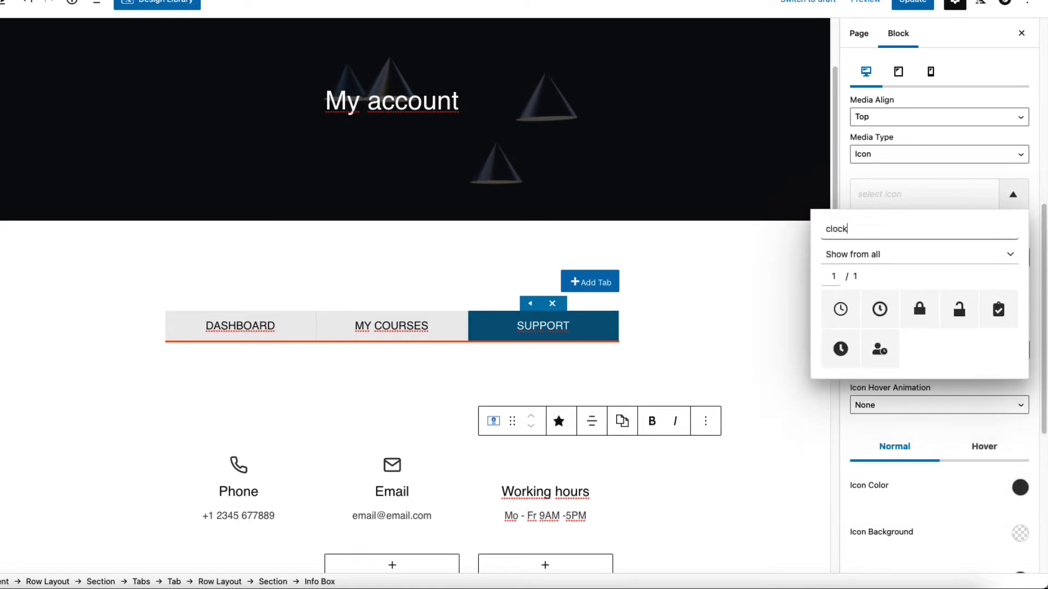
pyautogui.click(844, 307)
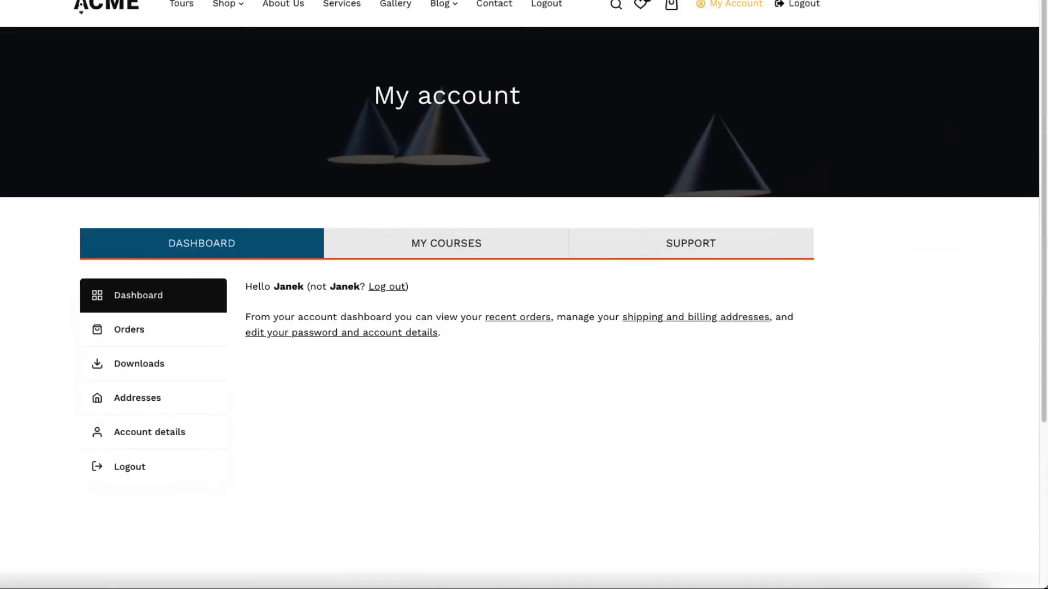
pyautogui.click(686, 239)
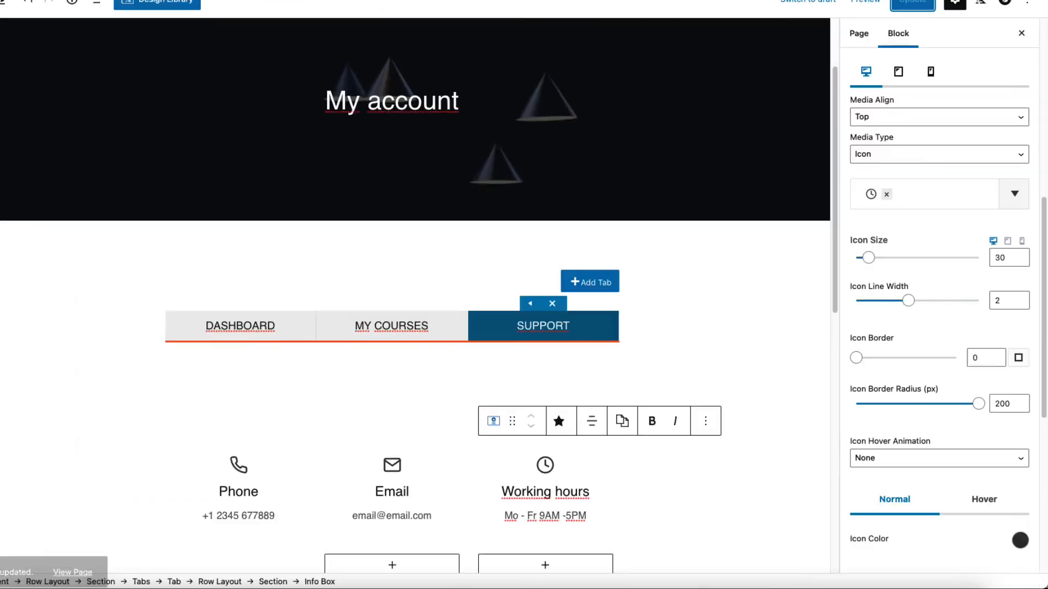
pyautogui.scroll(-5, 270, 209)
# Remove the card row's bottom padding and give the Phone section a soft shadow with blur 10 and opacity 0.09
pyautogui.click(384, 157)
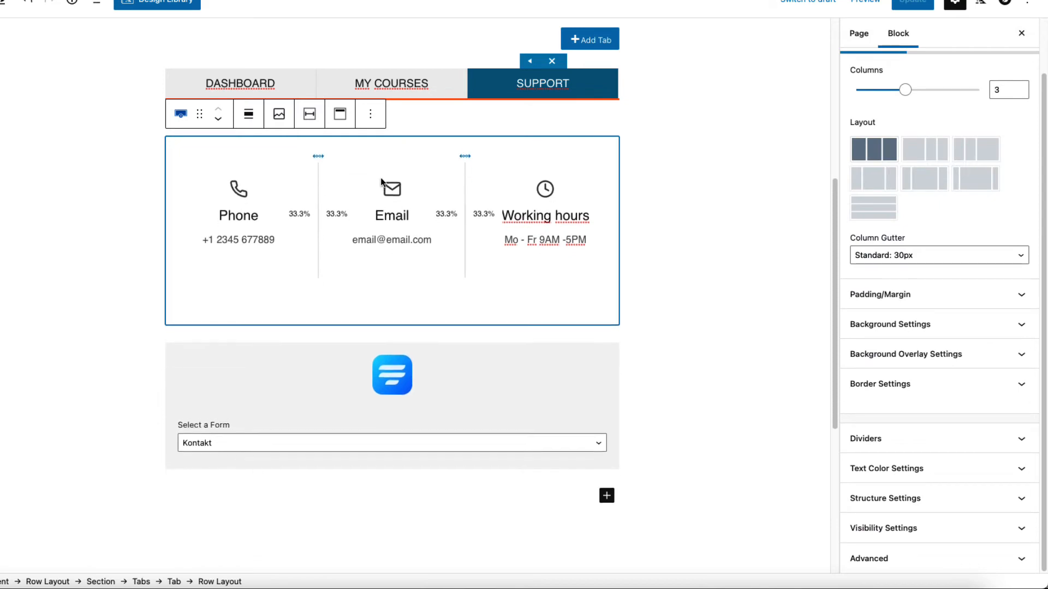
pyautogui.moveTo(373, 306); pyautogui.dragTo(373, 270)
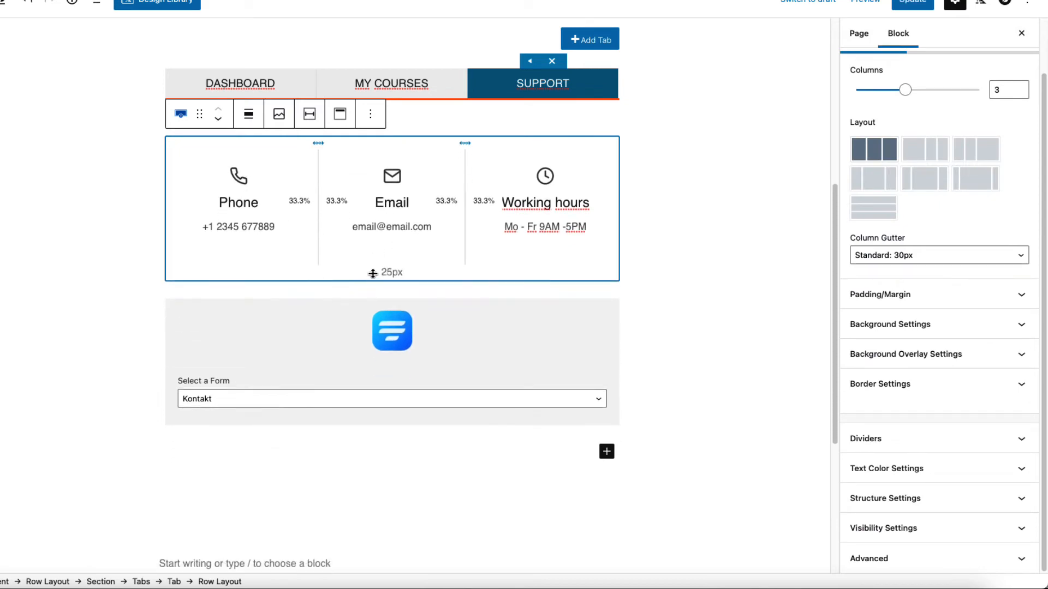
pyautogui.click(240, 144)
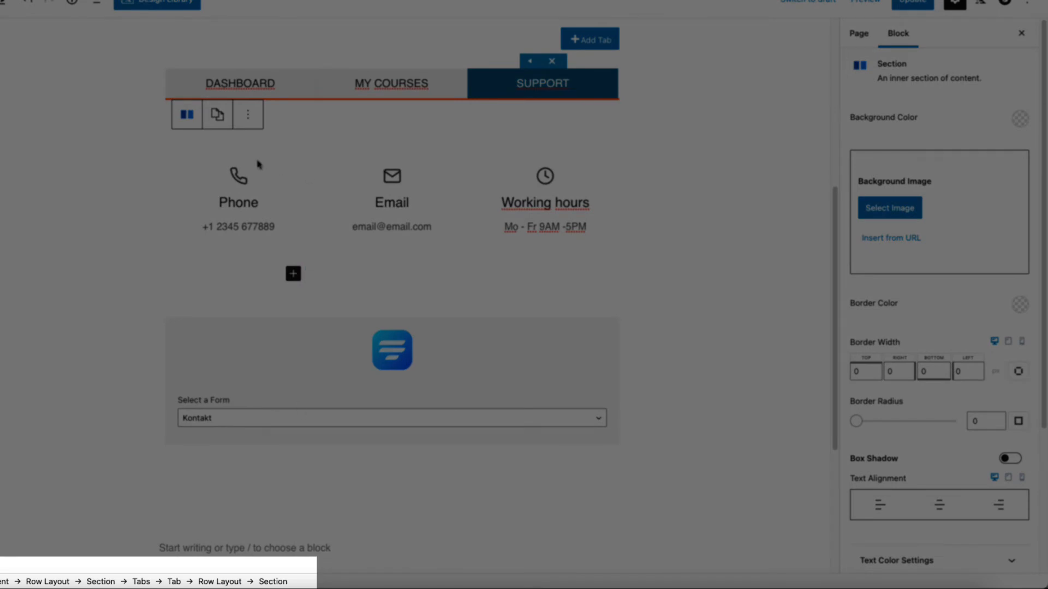
pyautogui.scroll(-4, 938, 399)
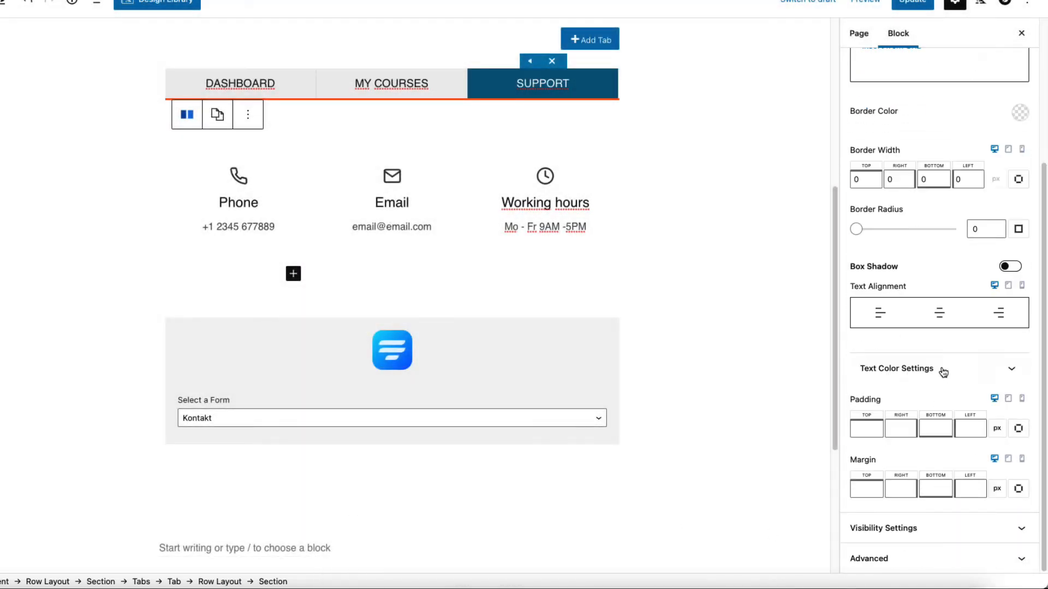
pyautogui.click(1008, 267)
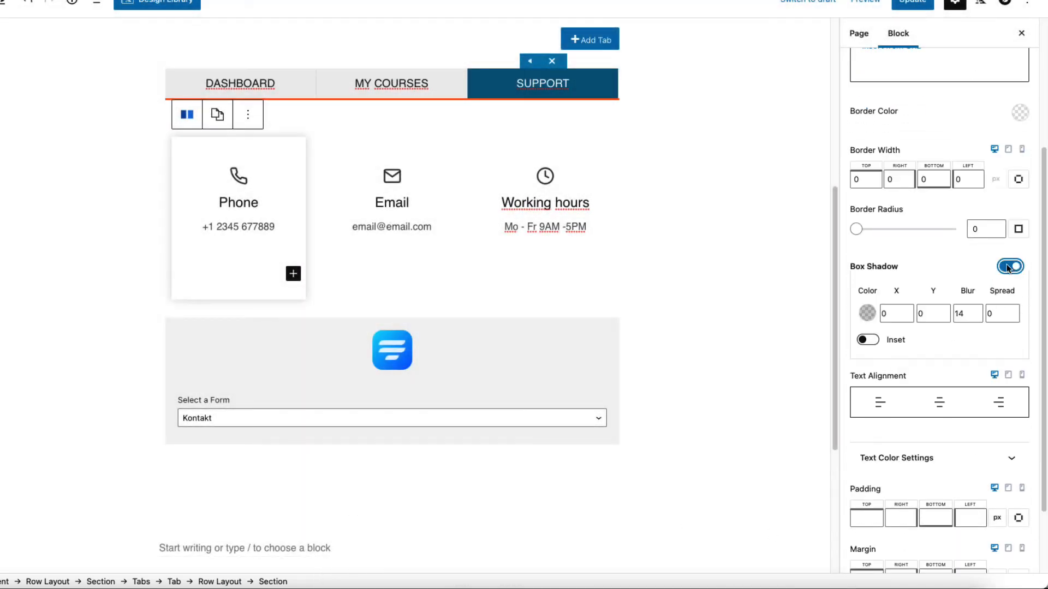
pyautogui.click(960, 314)
pyautogui.press('BackSpace')
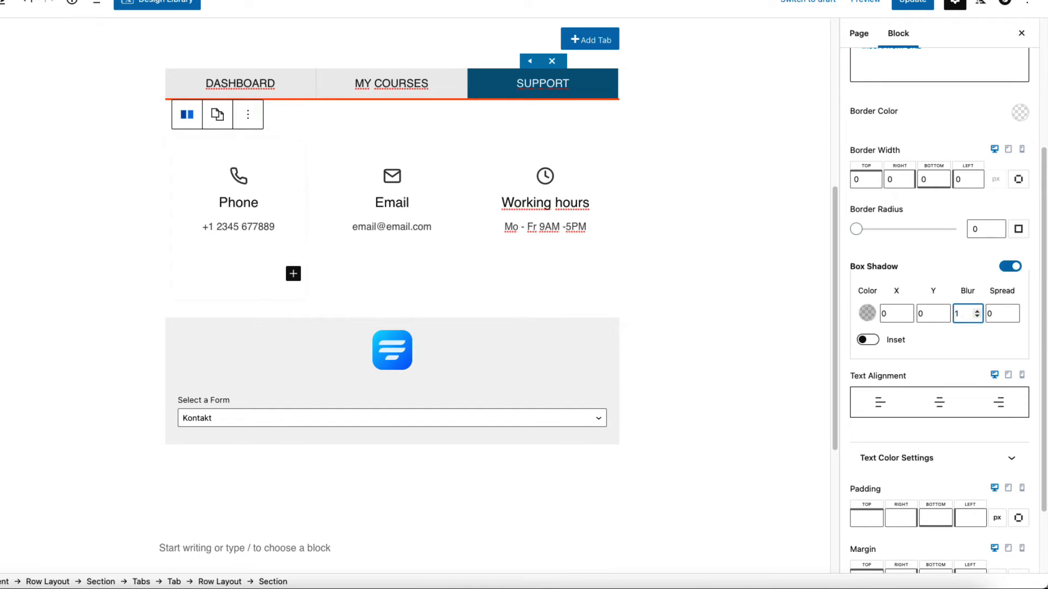
pyautogui.write('0')
pyautogui.click(867, 314)
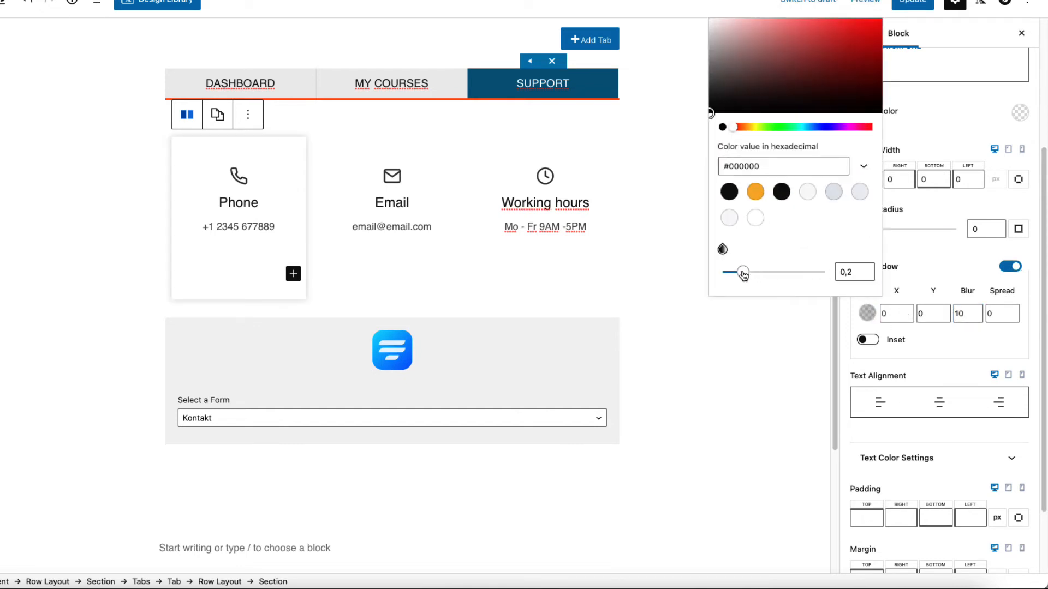
pyautogui.moveTo(743, 274); pyautogui.dragTo(731, 277)
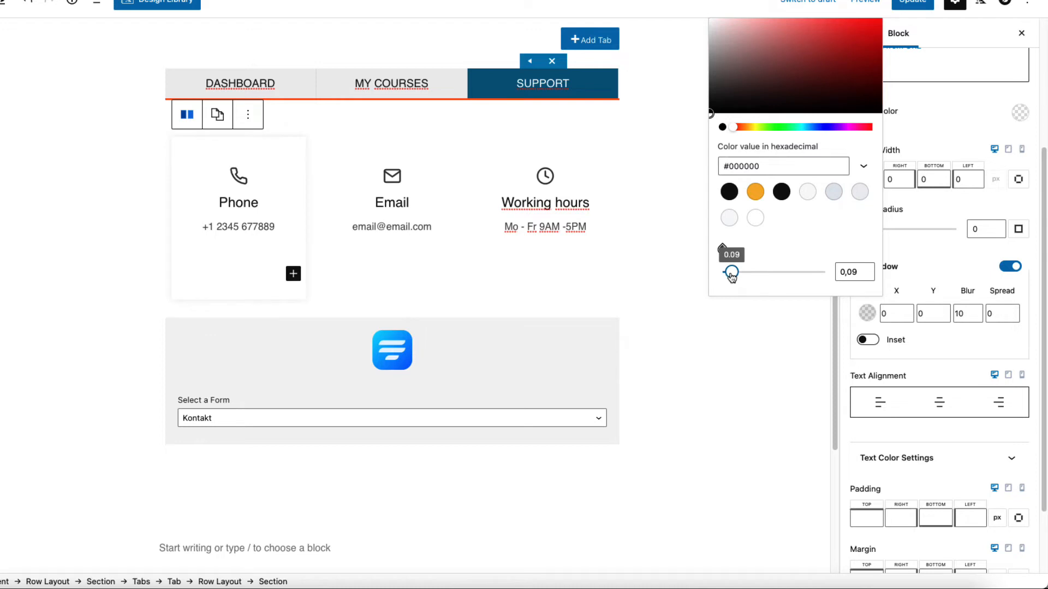
# Copy the Phone section's styles and paste them onto the Email section
pyautogui.click(217, 114)
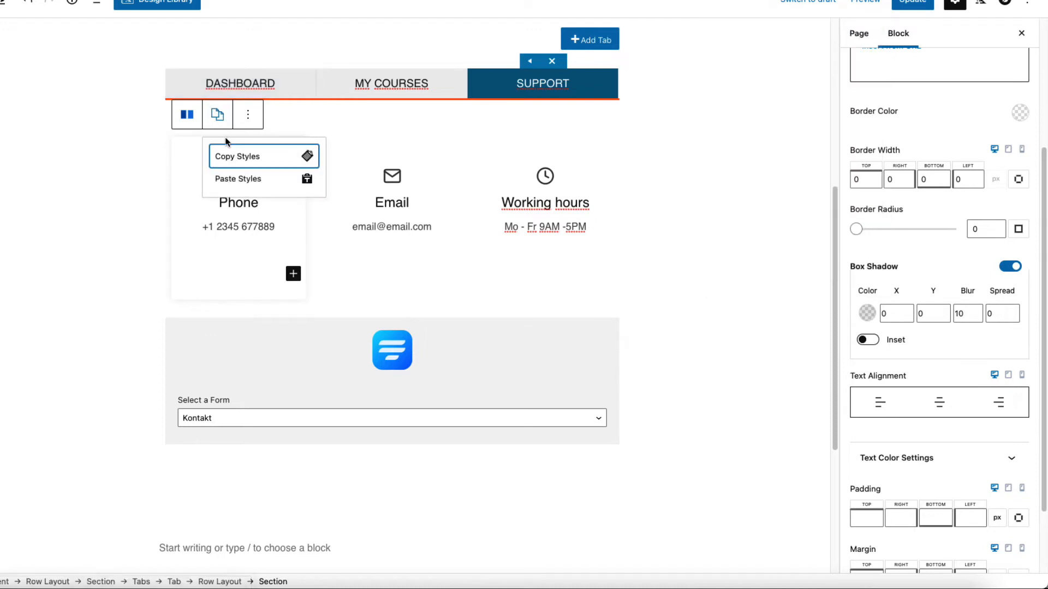
pyautogui.click(228, 156)
pyautogui.click(332, 162)
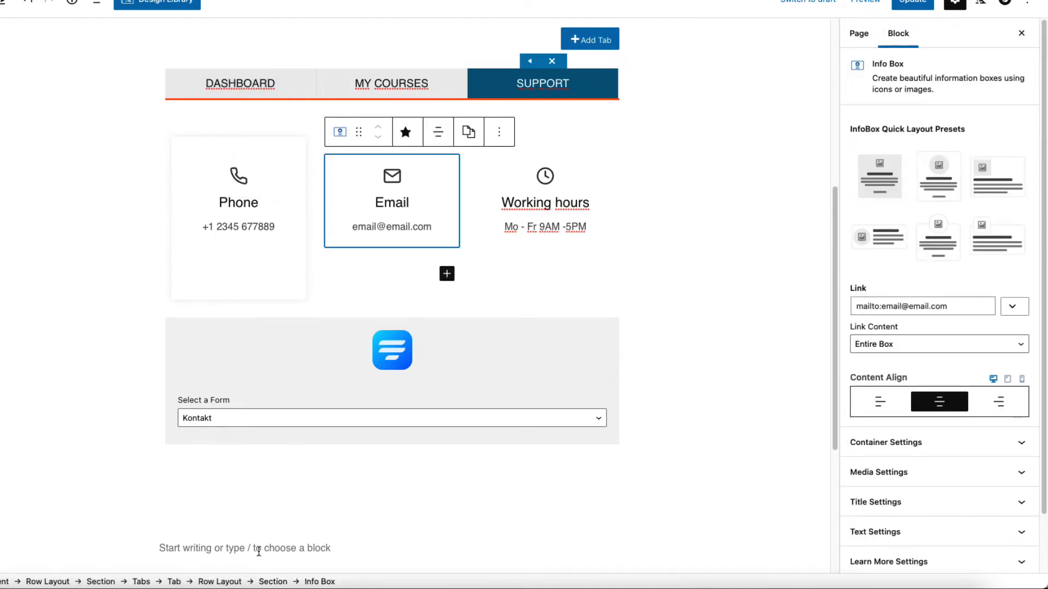
pyautogui.click(273, 581)
pyautogui.click(370, 114)
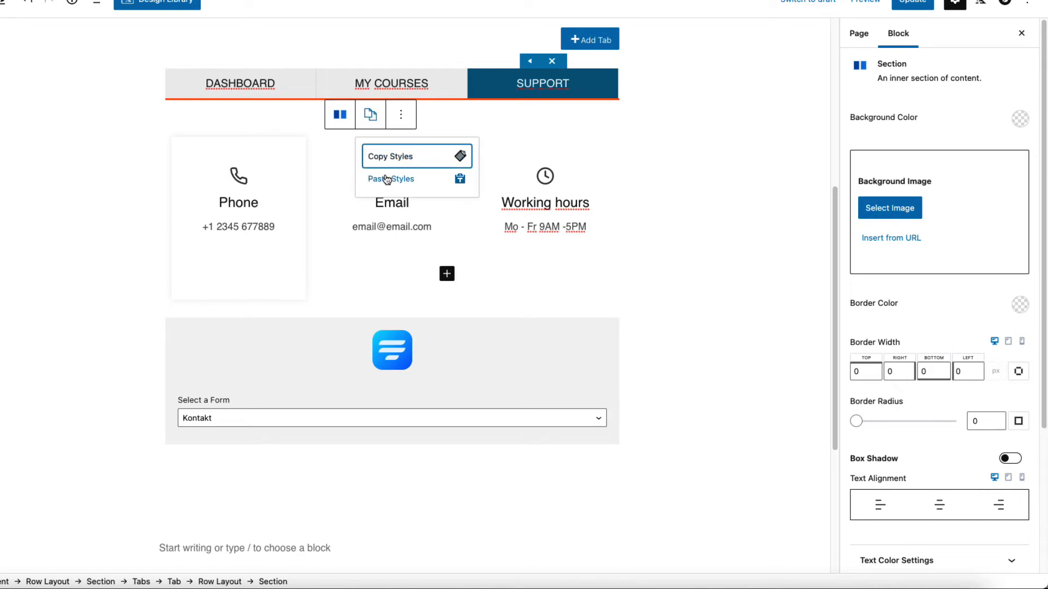
pyautogui.click(393, 179)
# Paste the copied shadow styles onto the Working hours section
pyautogui.click(501, 163)
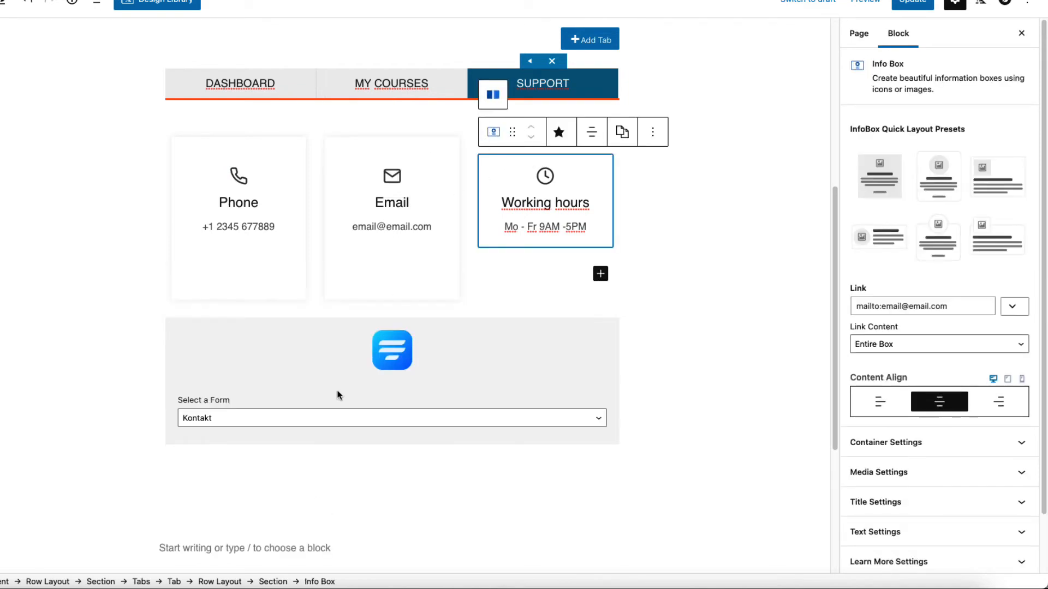
pyautogui.click(262, 582)
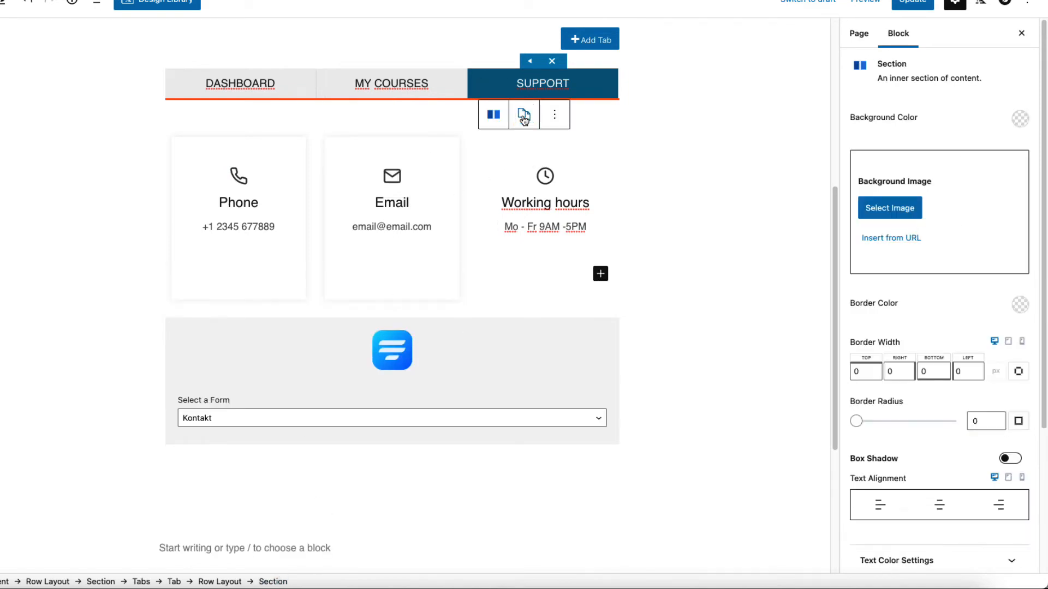
pyautogui.click(524, 115)
pyautogui.click(540, 181)
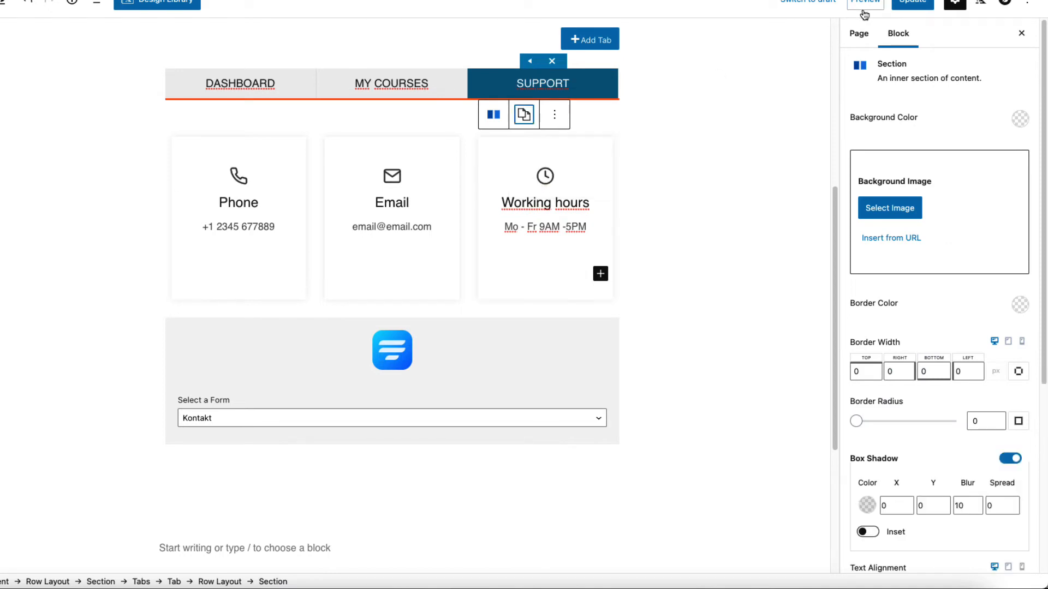
pyautogui.click(299, 340)
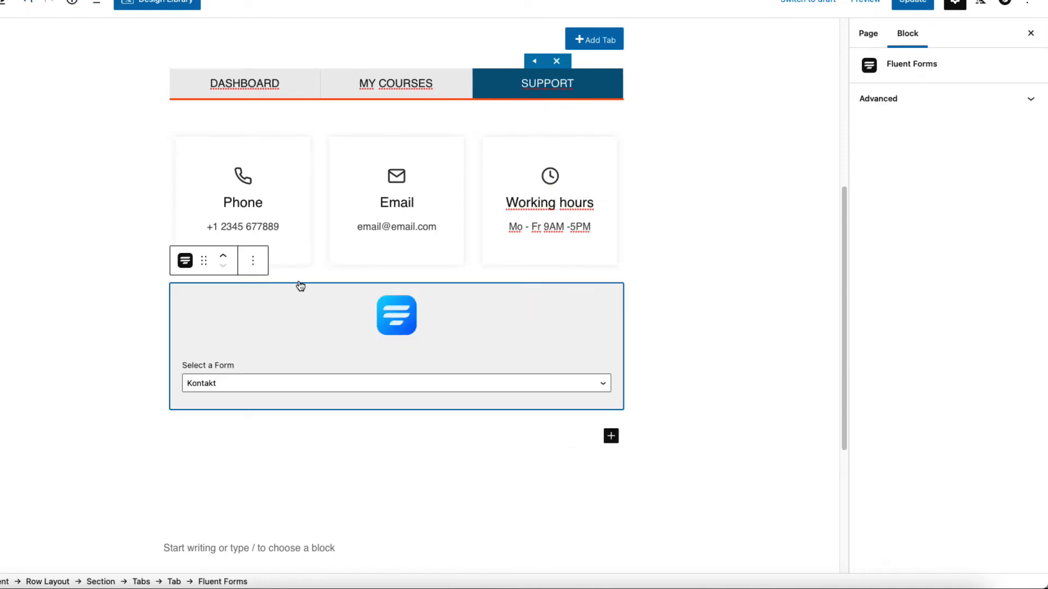
# Insert an Advanced Heading above the contact form reading 'Send us an email'
pyautogui.click(252, 262)
pyautogui.click(254, 360)
pyautogui.scroll(4, 250, 311)
pyautogui.click(181, 484)
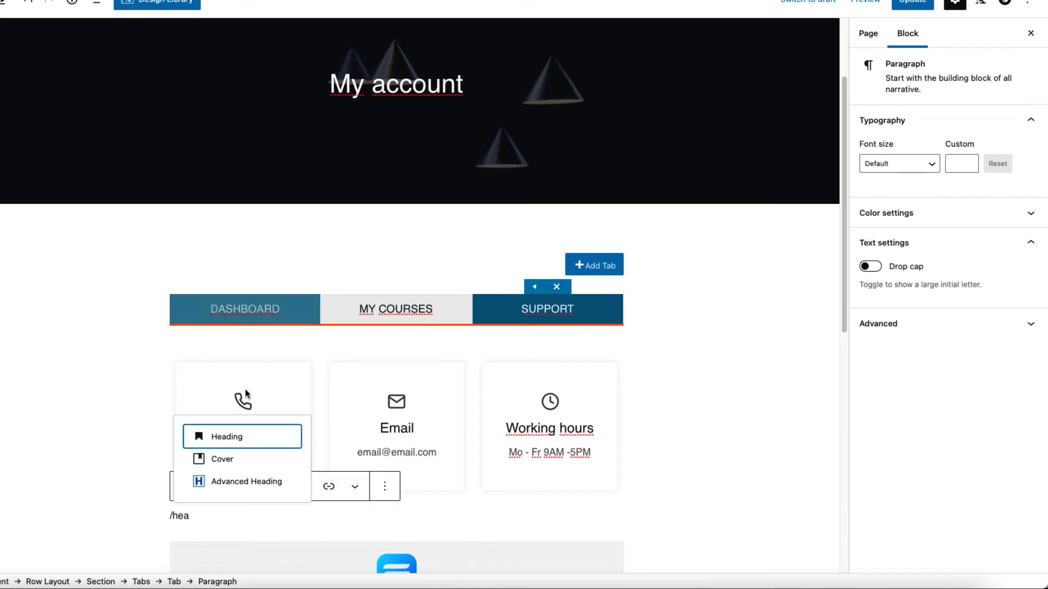
pyautogui.click(234, 483)
pyautogui.scroll(-2, 368, 402)
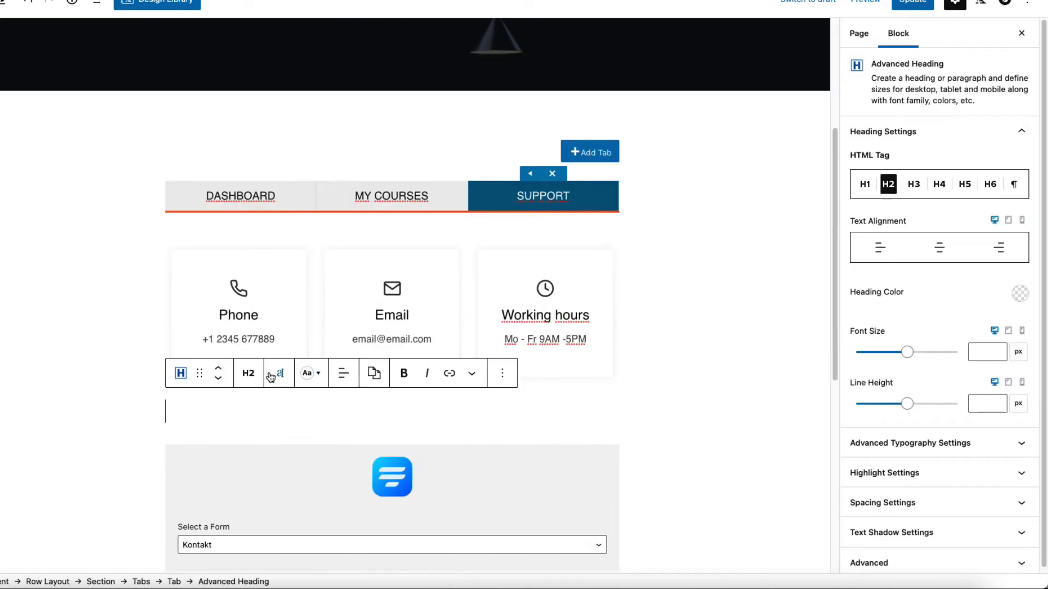
pyautogui.write('Sen')
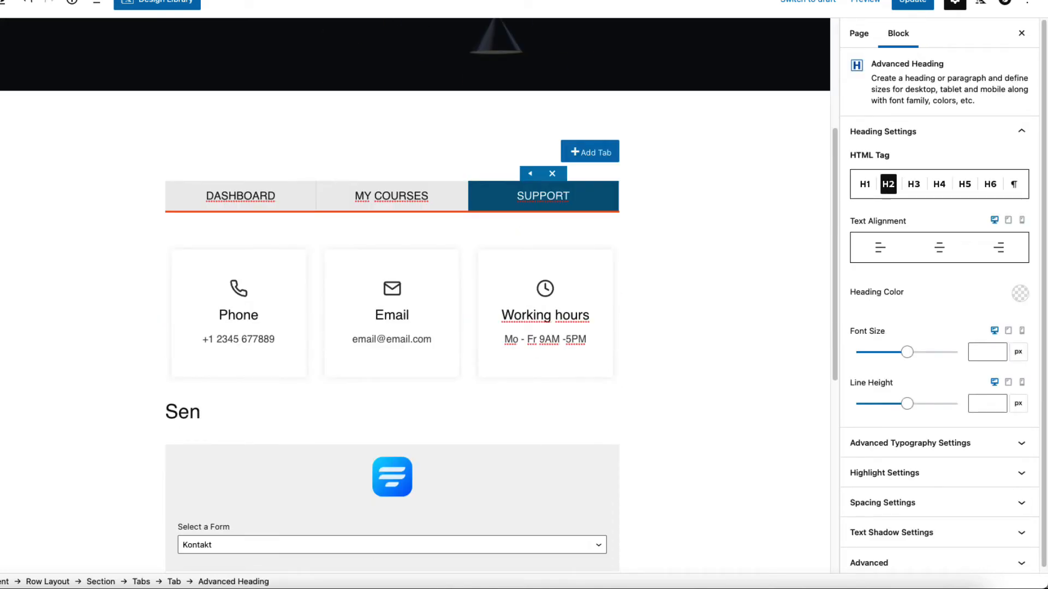
pyautogui.write('d us a ')
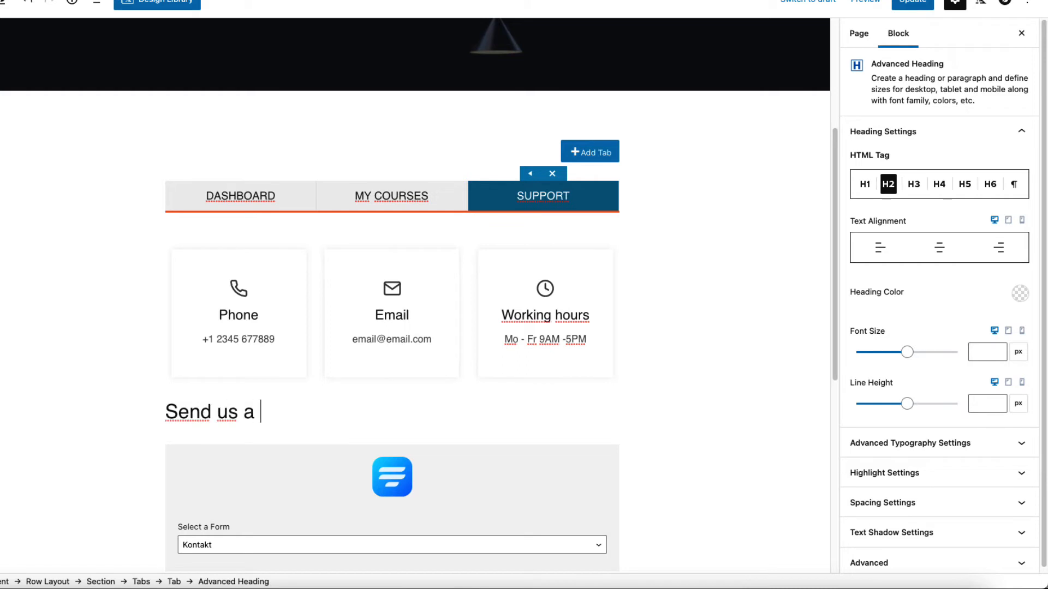
pyautogui.write('n email')
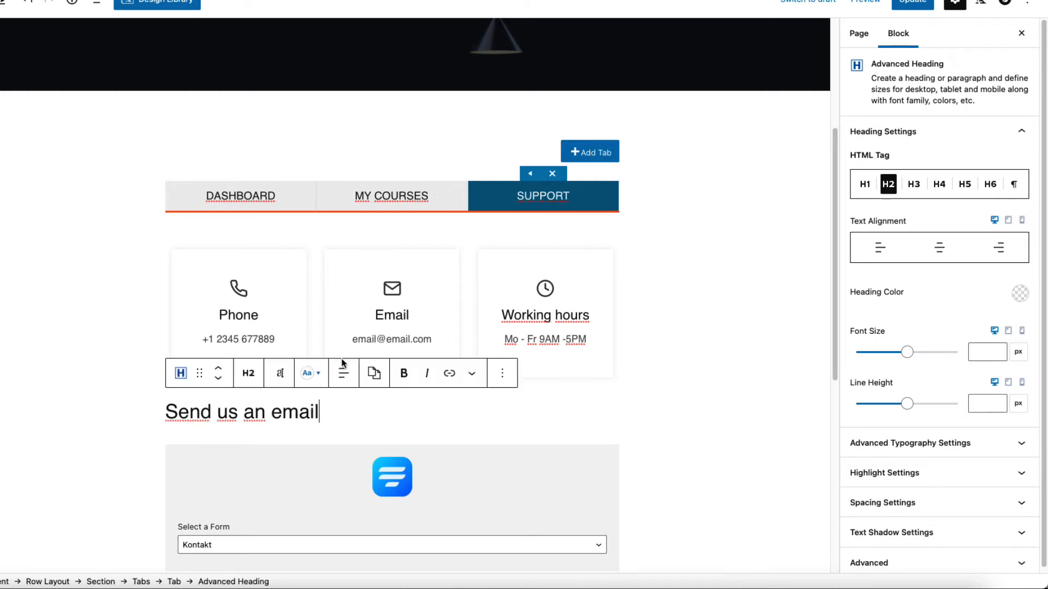
# Make the heading an H3 with a 22 px font size
pyautogui.click(245, 383)
pyautogui.click(285, 470)
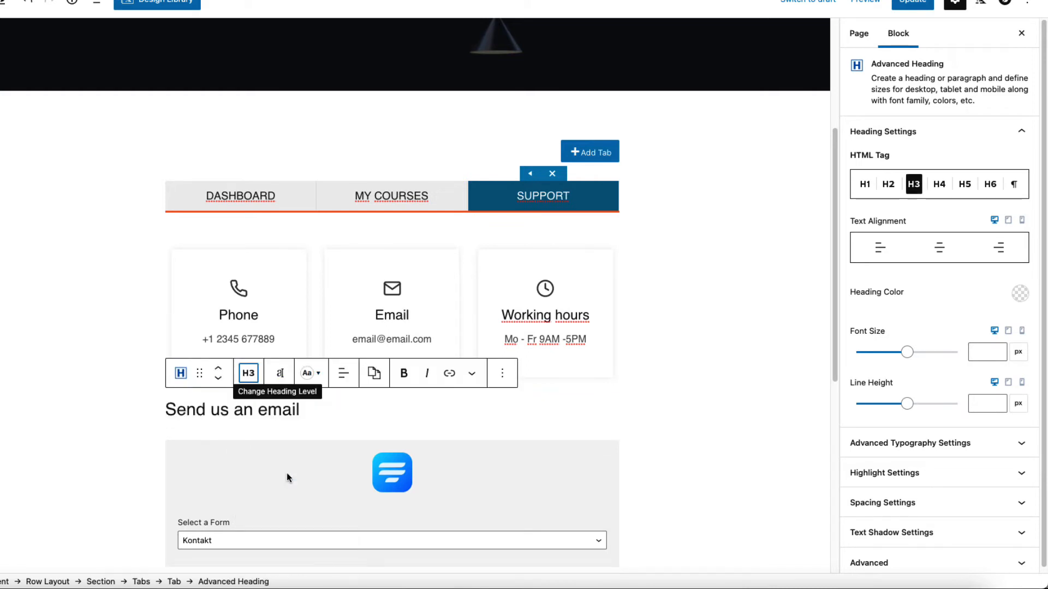
pyautogui.click(984, 347)
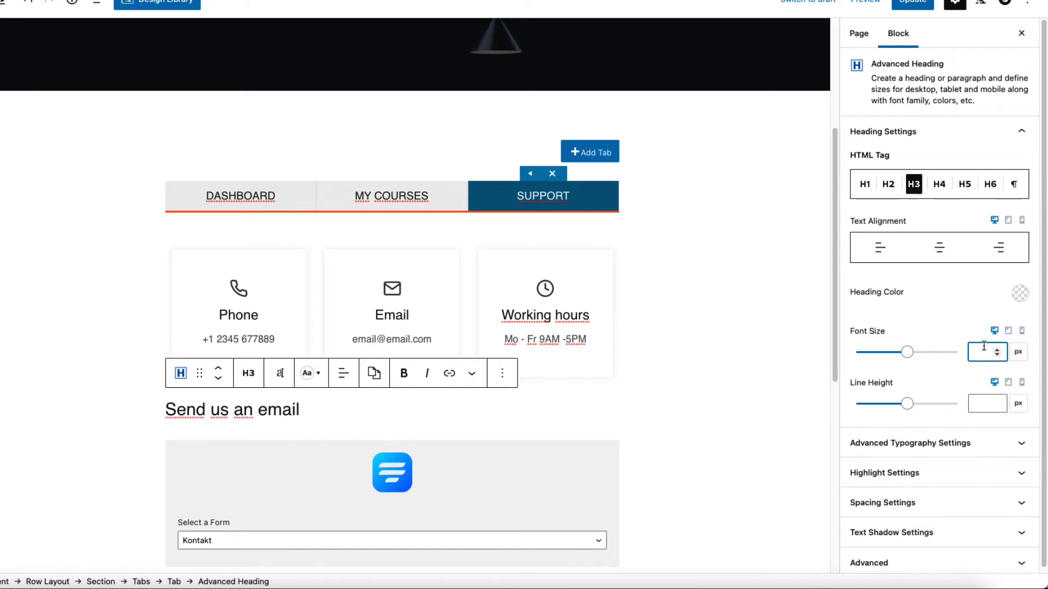
pyautogui.write('20')
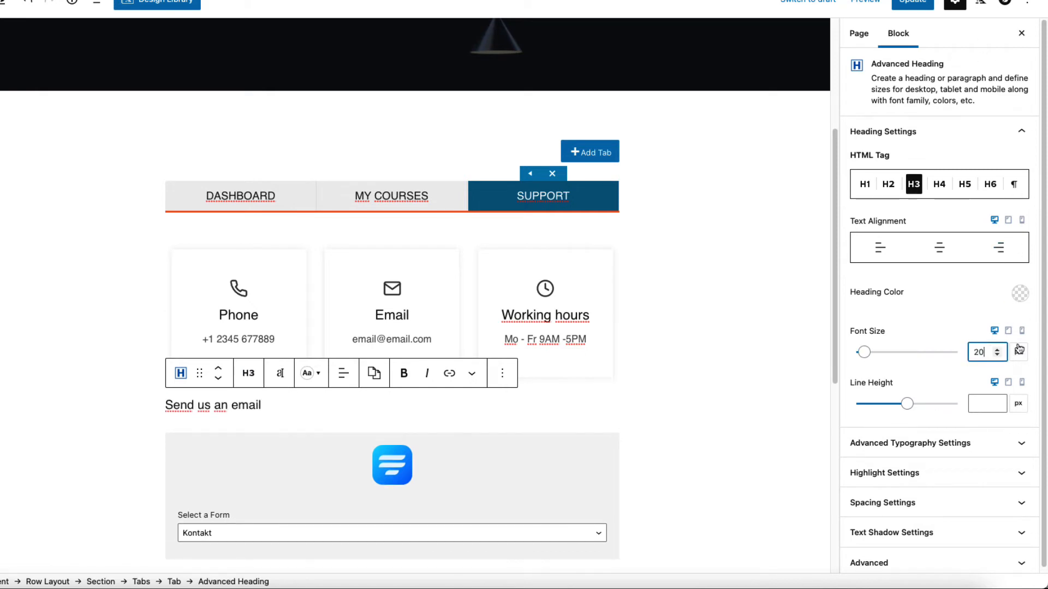
pyautogui.click(997, 351)
pyautogui.click(996, 351)
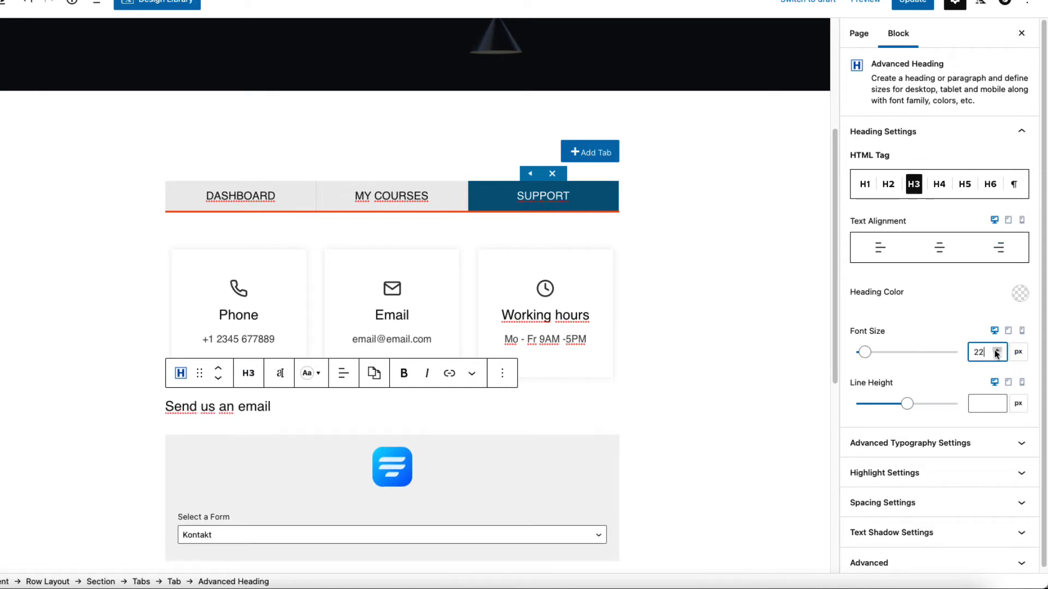
# Save, check the live Support tab, then add about 42 px bottom padding below the three-card row
pyautogui.click(914, 2)
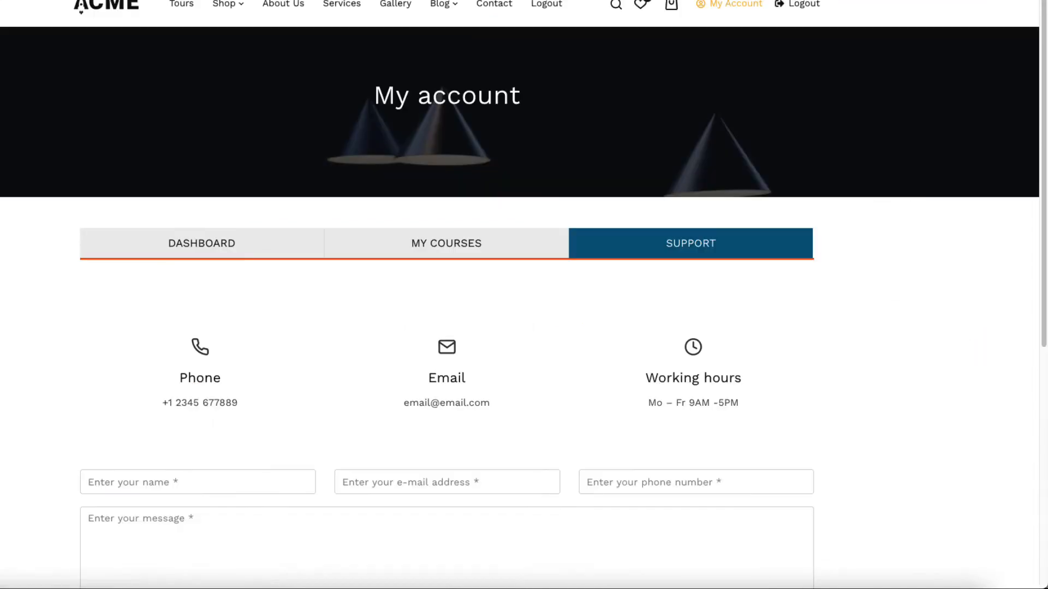
pyautogui.click(688, 241)
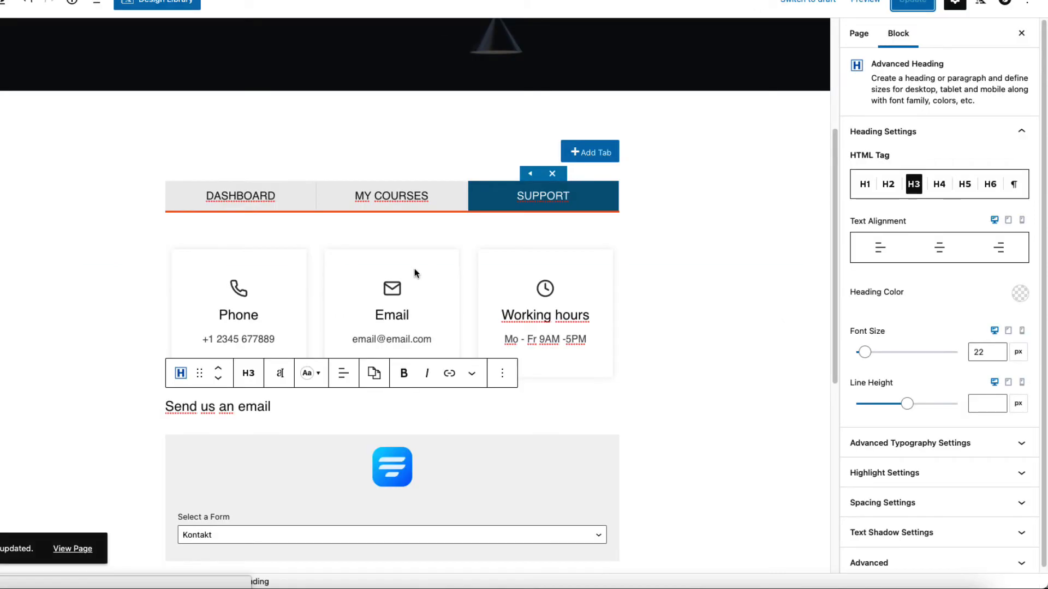
pyautogui.click(390, 232)
pyautogui.click(325, 256)
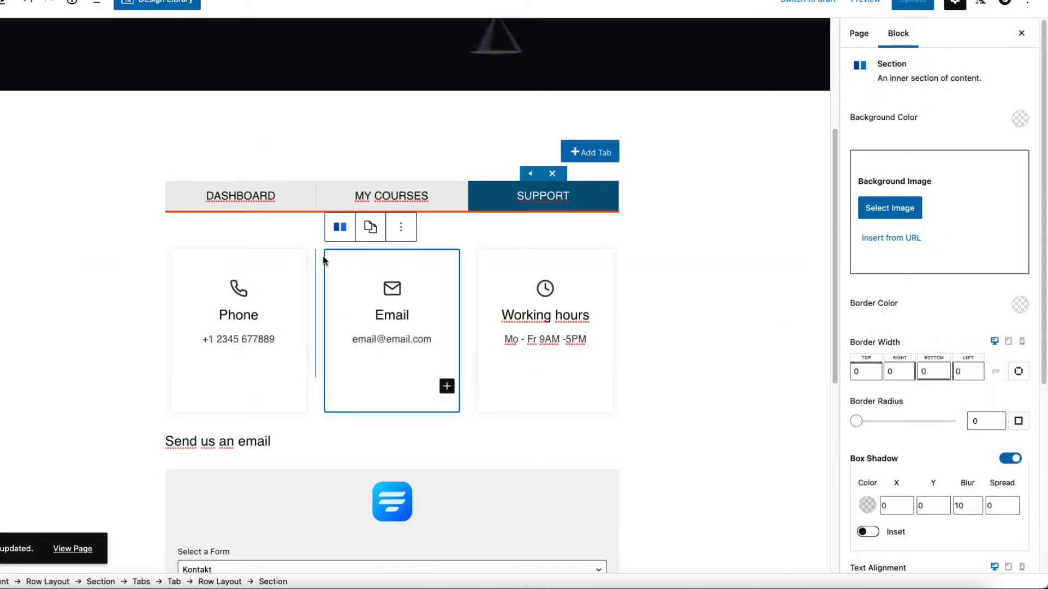
pyautogui.click(219, 582)
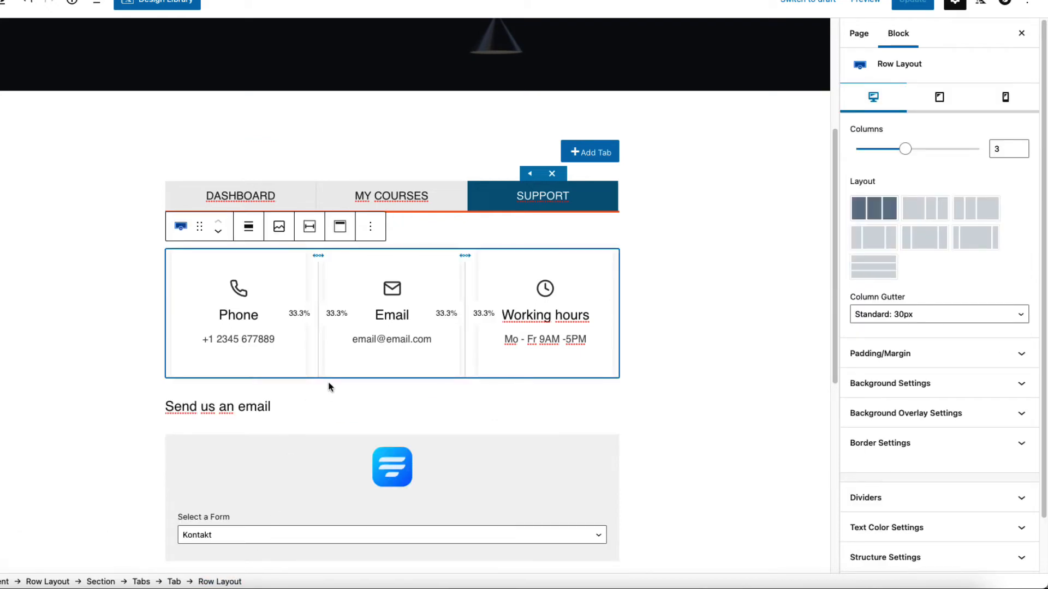
pyautogui.moveTo(332, 377); pyautogui.dragTo(330, 408)
# Update again and reload the live My account page to recheck the Support and Dashboard tabs
pyautogui.click(924, 2)
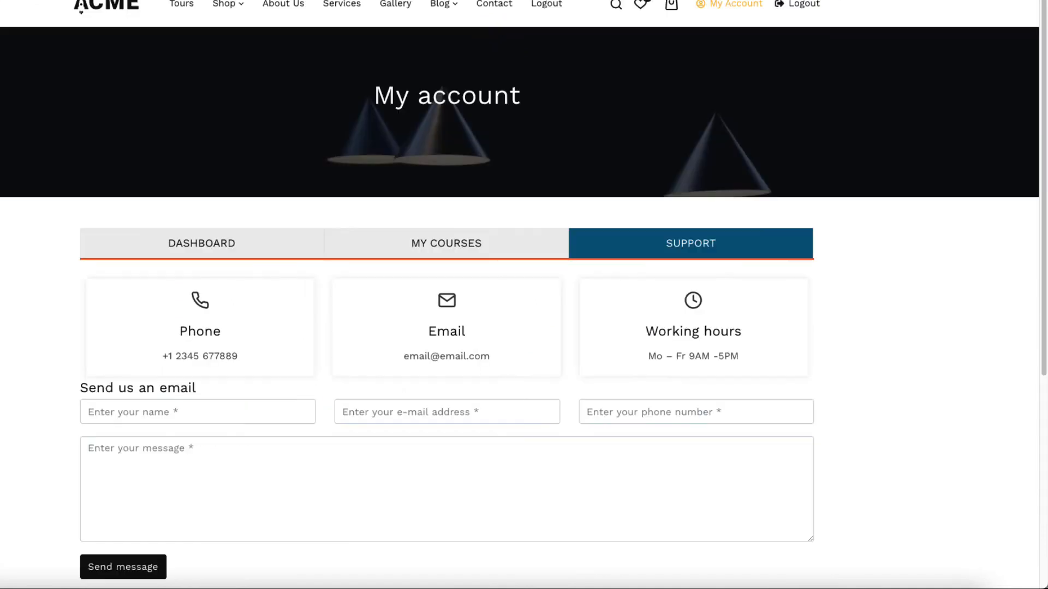
pyautogui.press('super+r')
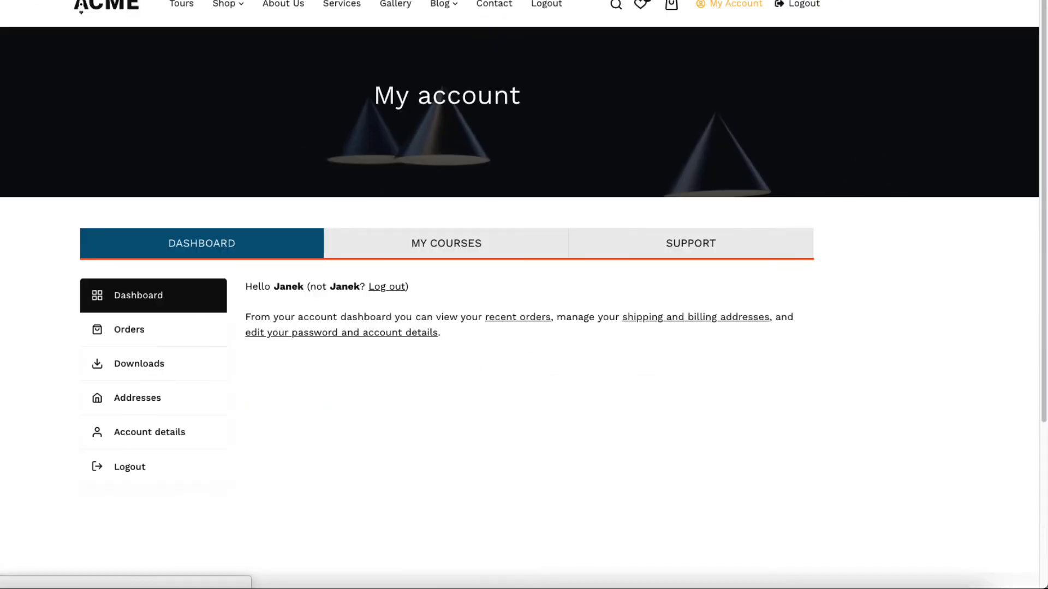
pyautogui.click(720, 245)
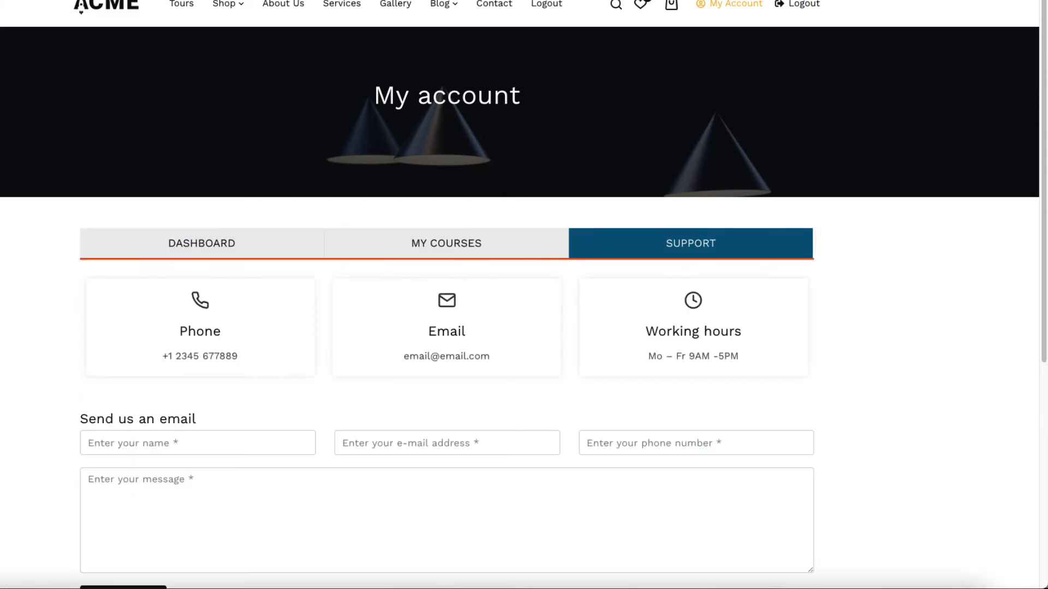
pyautogui.scroll(-2, 524, 306)
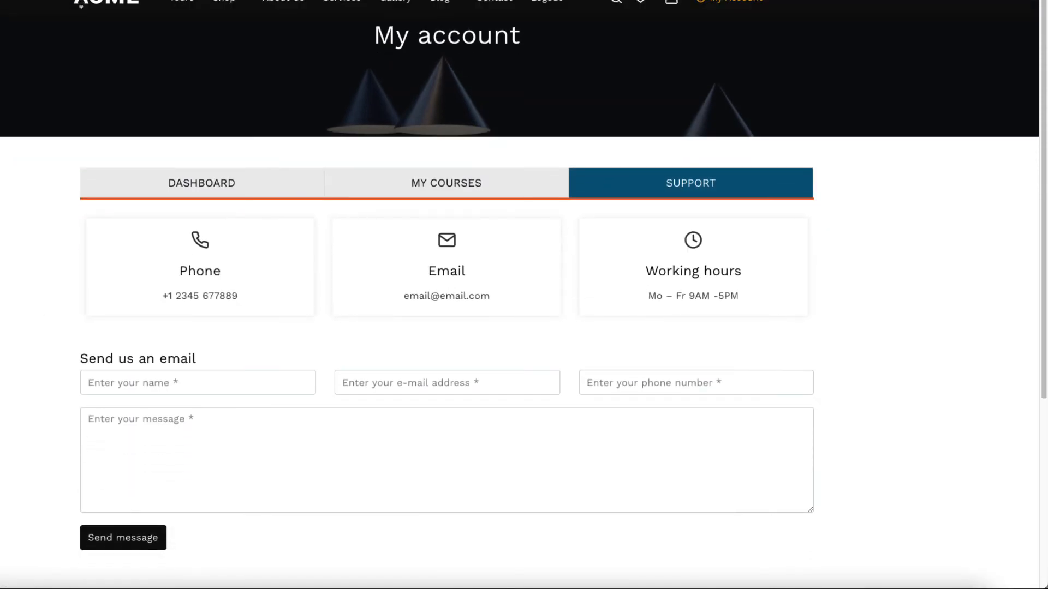
pyautogui.click(204, 196)
pyautogui.scroll(2, 2, 252)
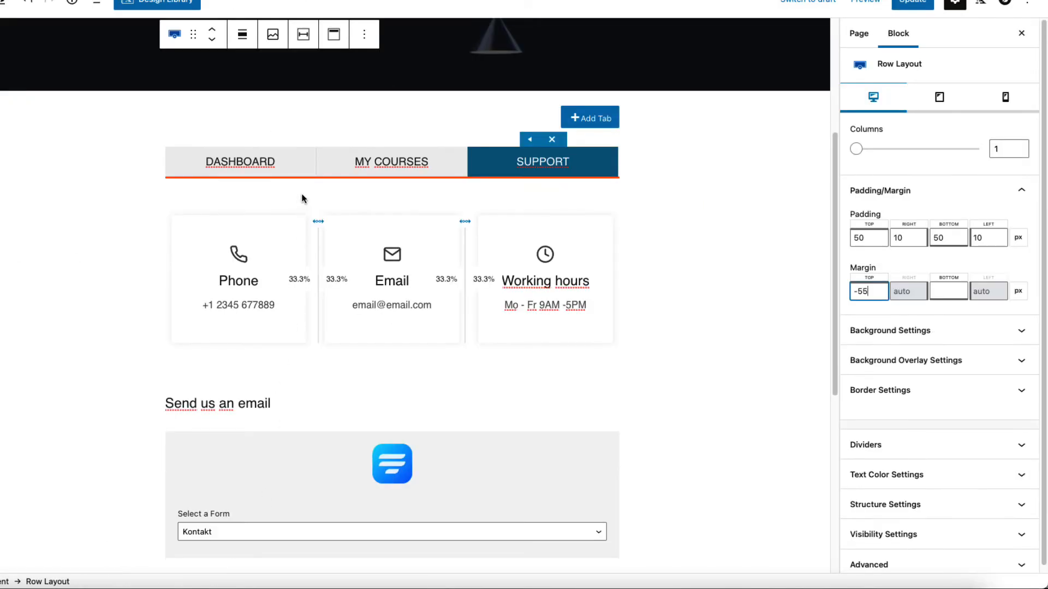
# Give the outer tabs Section a box shadow with blur 10
pyautogui.click(288, 211)
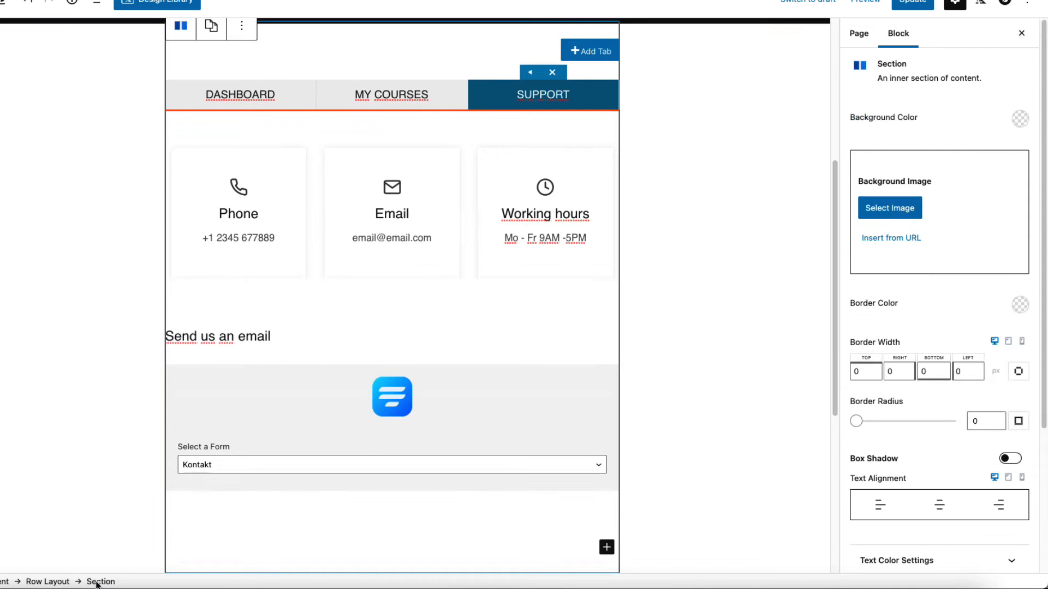
pyautogui.click(100, 582)
pyautogui.click(1012, 458)
pyautogui.scroll(-1, 977, 469)
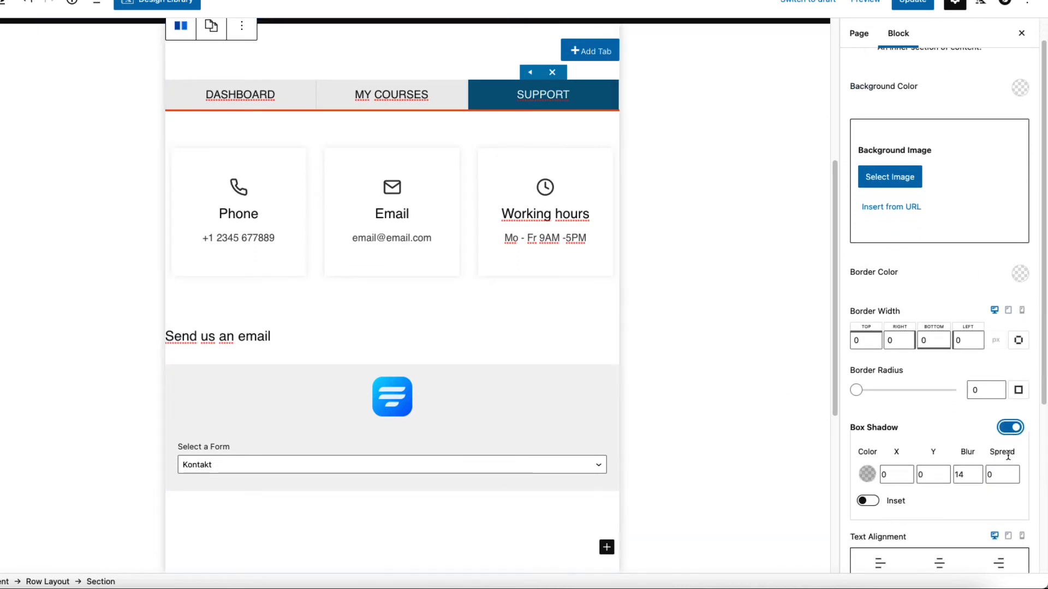
pyautogui.click(961, 473)
pyautogui.press('BackSpace')
pyautogui.write('0')
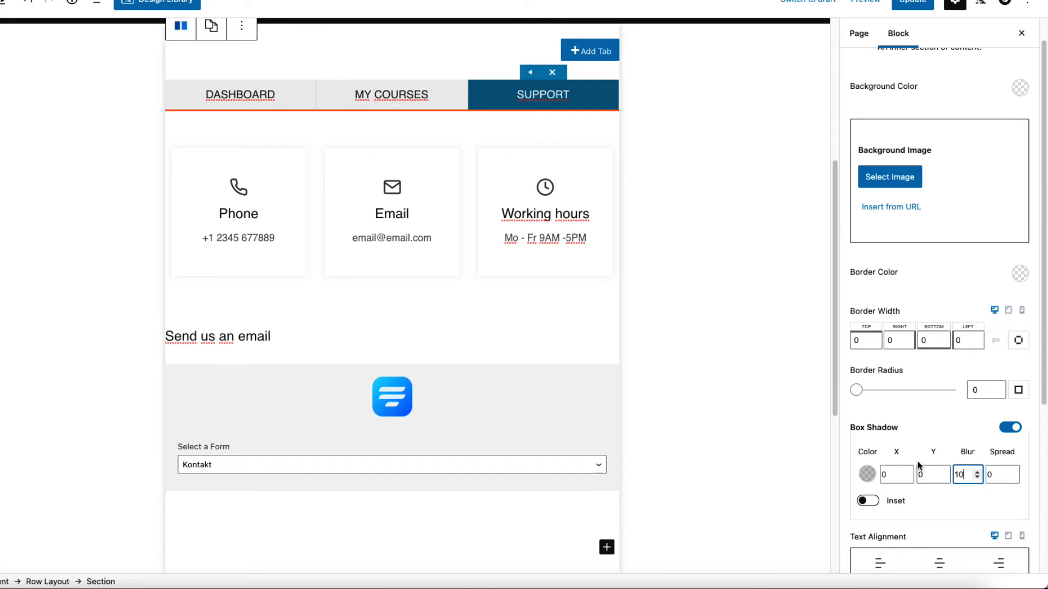
# Set the section background to white (FFFFFF) and linked padding to 30 px
pyautogui.click(1019, 87)
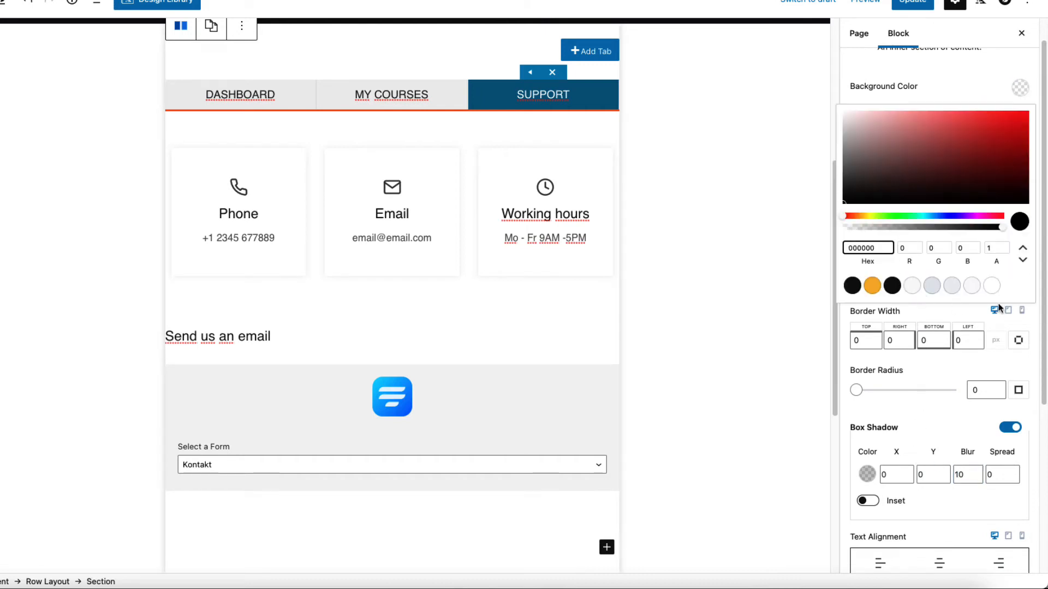
pyautogui.click(992, 287)
pyautogui.moveTo(874, 133); pyautogui.dragTo(827, 109)
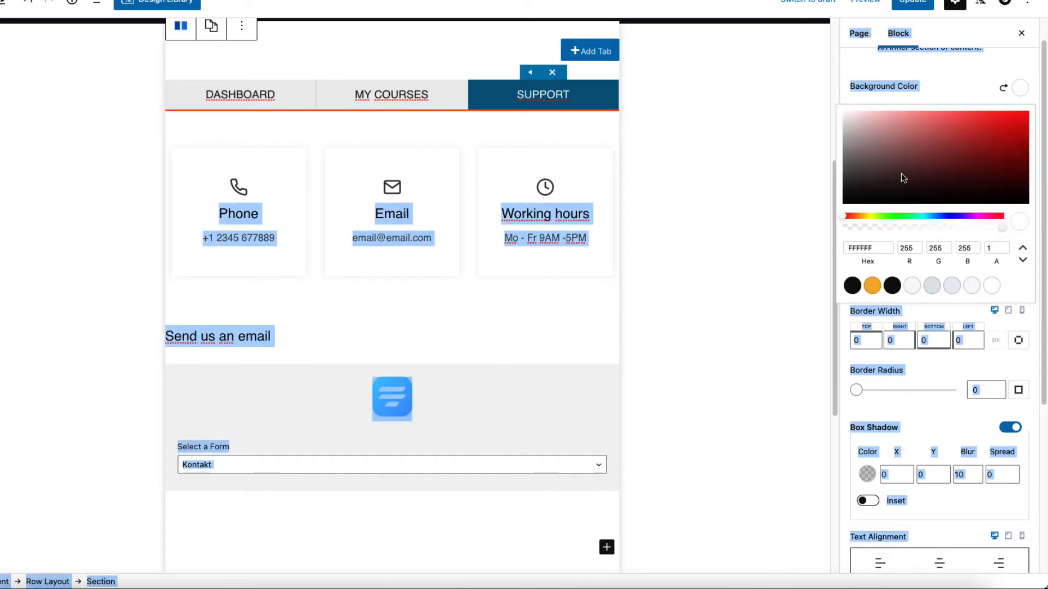
pyautogui.moveTo(902, 174); pyautogui.dragTo(866, 138)
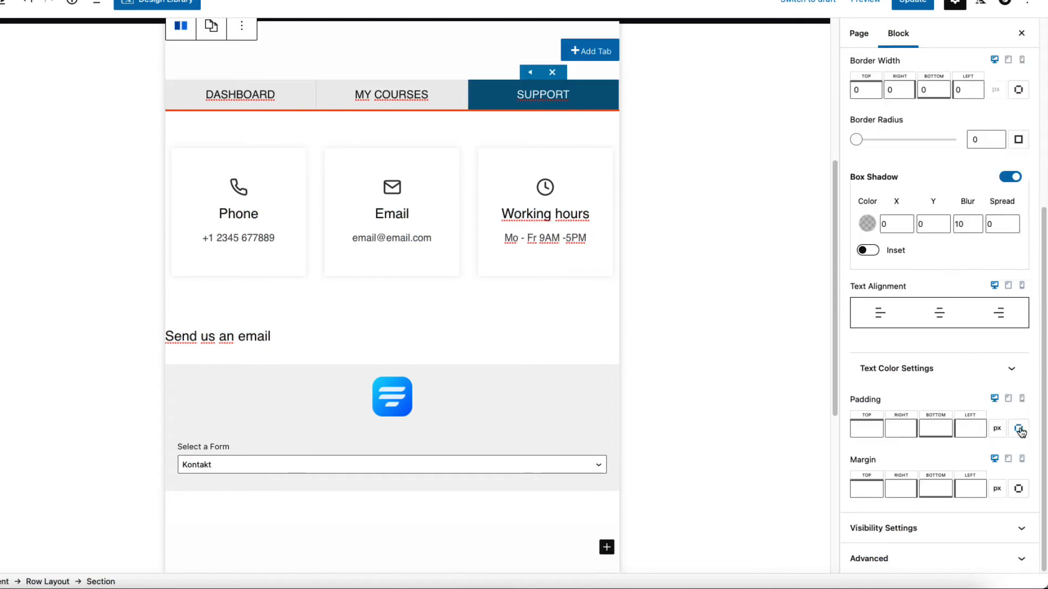
pyautogui.click(1019, 430)
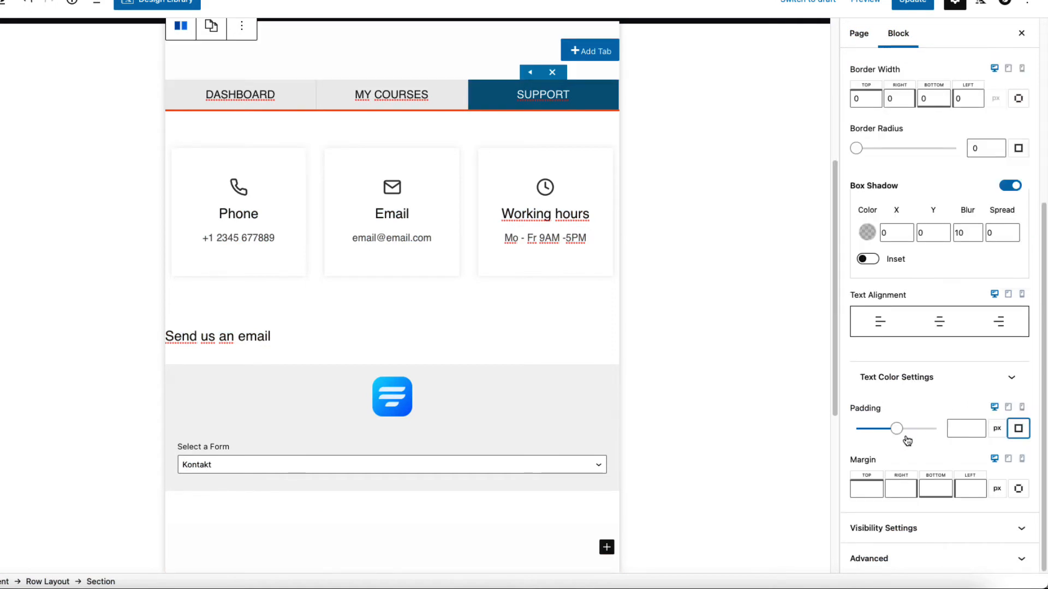
pyautogui.click(960, 424)
pyautogui.write('30')
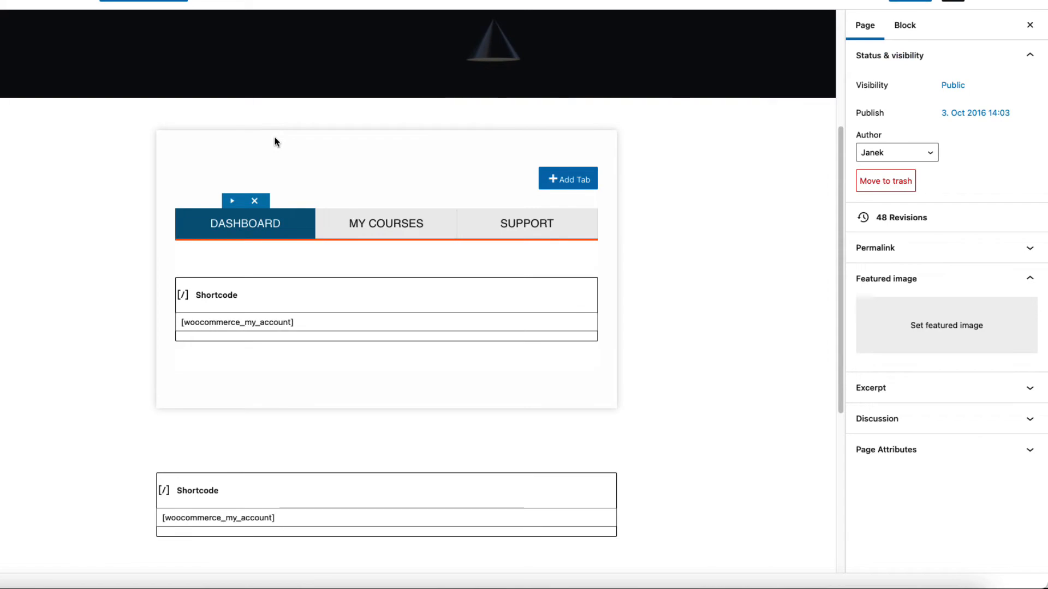
# Set the tabs row's top padding to 0 and top margin to -55 px, then update the page
pyautogui.click(272, 146)
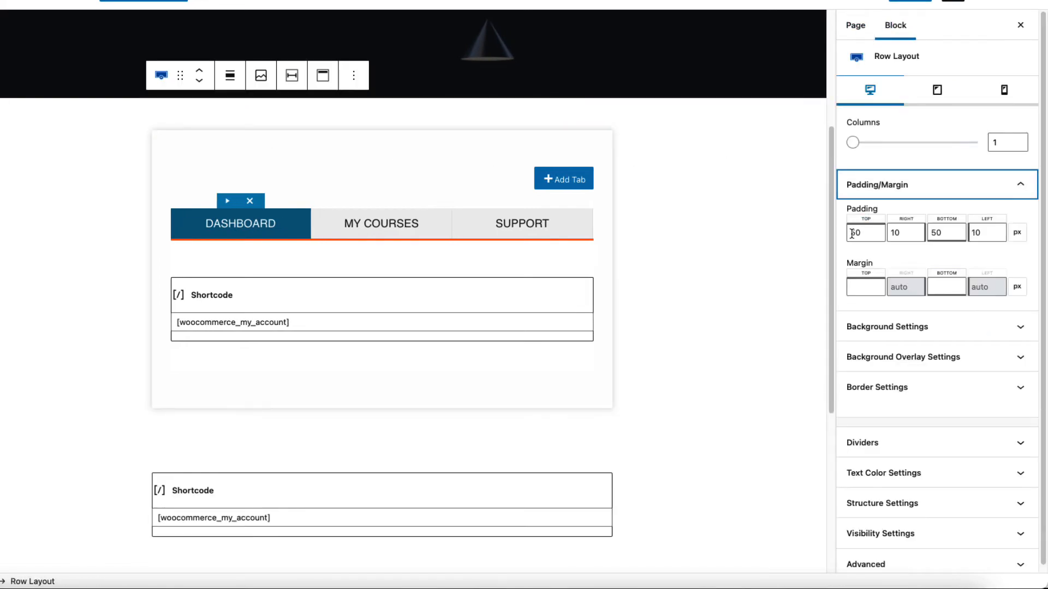
pyautogui.moveTo(855, 234); pyautogui.dragTo(846, 235)
pyautogui.press('BackSpace')
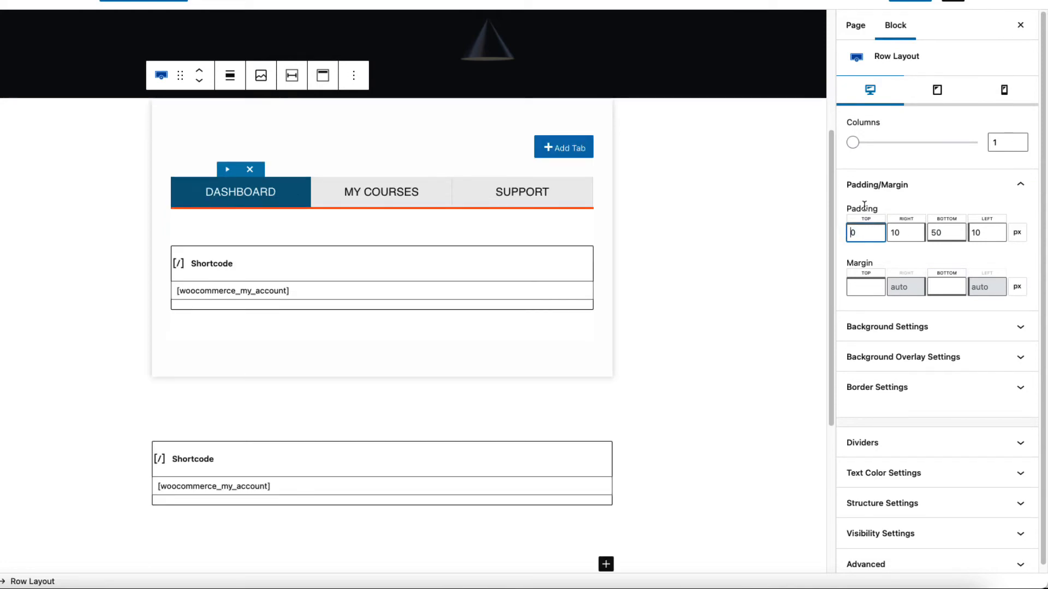
pyautogui.click(863, 289)
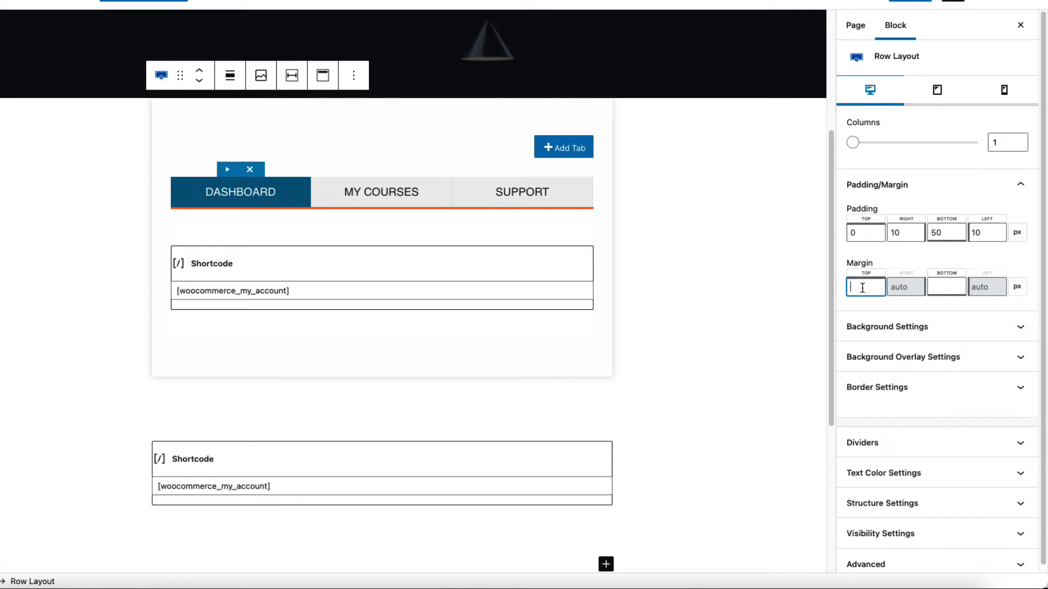
pyautogui.write('-55')
pyautogui.click(922, 2)
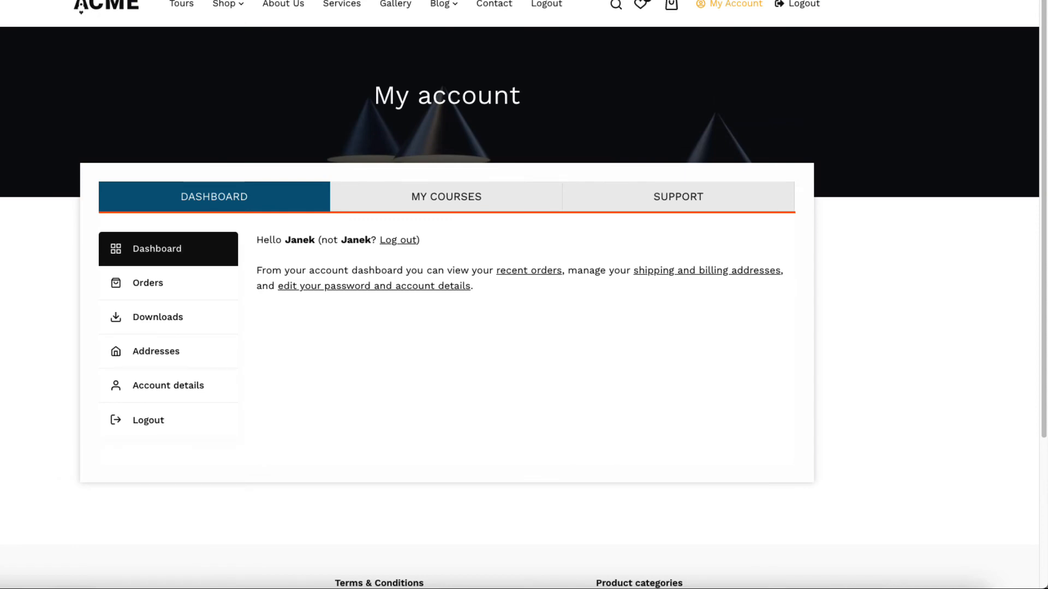
# Load the My account page in a new InPrivate window and dismiss the login popup
pyautogui.click(3, 1)
pyautogui.click(33, 2)
pyautogui.press('super+v')
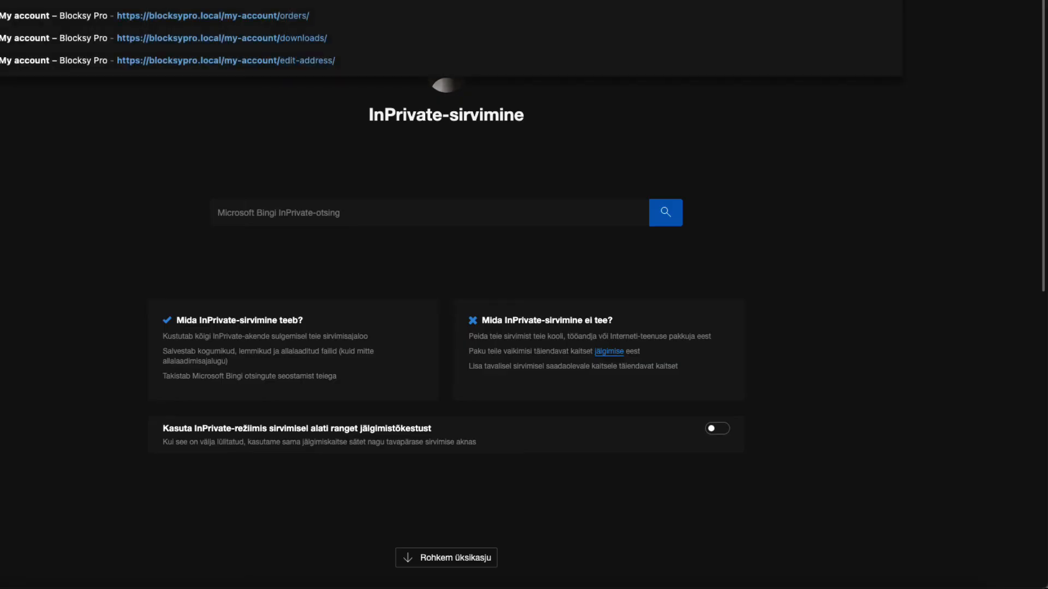
pyautogui.press('Return')
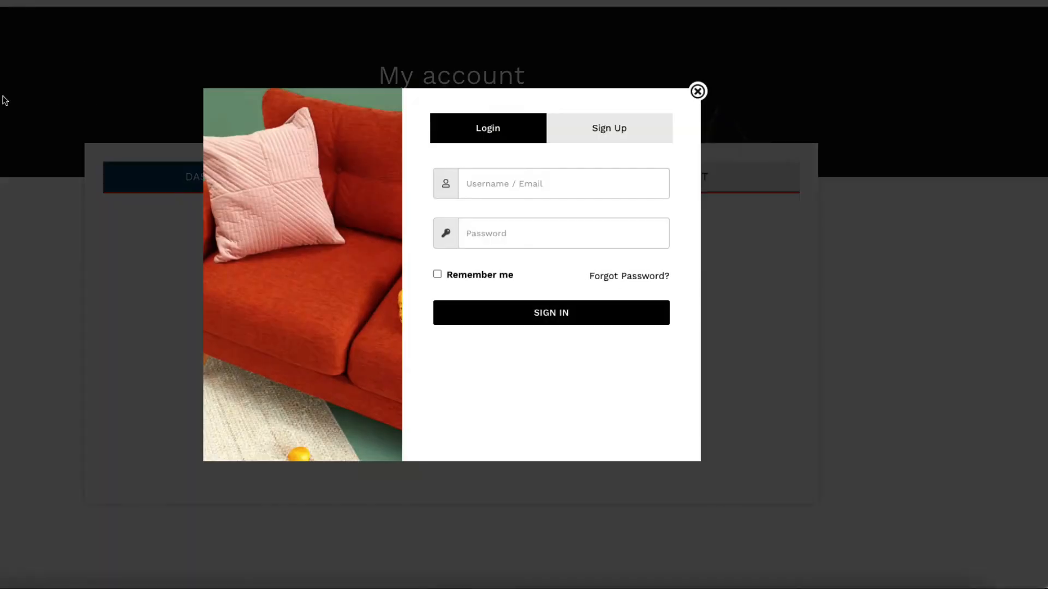
pyautogui.click(152, 120)
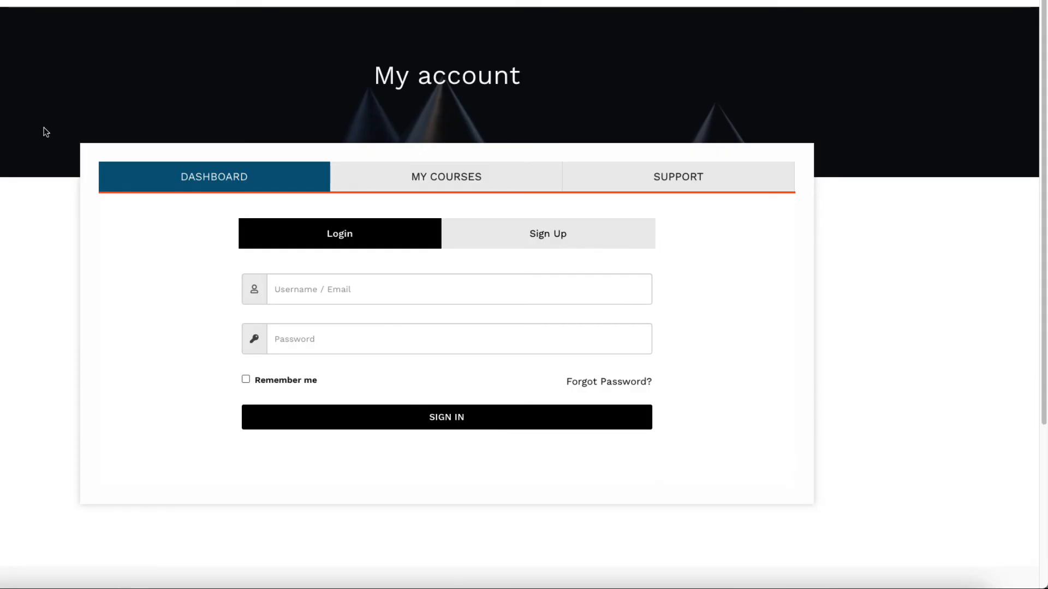
# Check the MY COURSES and SUPPORT tabs, ending on the DASHBOARD login form
pyautogui.click(470, 178)
pyautogui.click(670, 180)
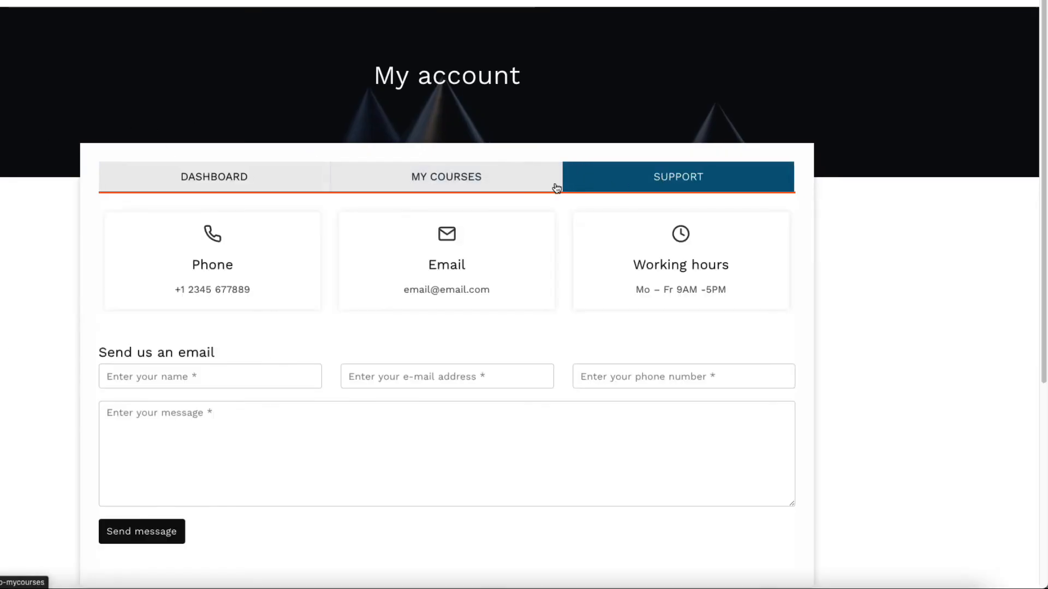
pyautogui.click(459, 176)
pyautogui.click(211, 183)
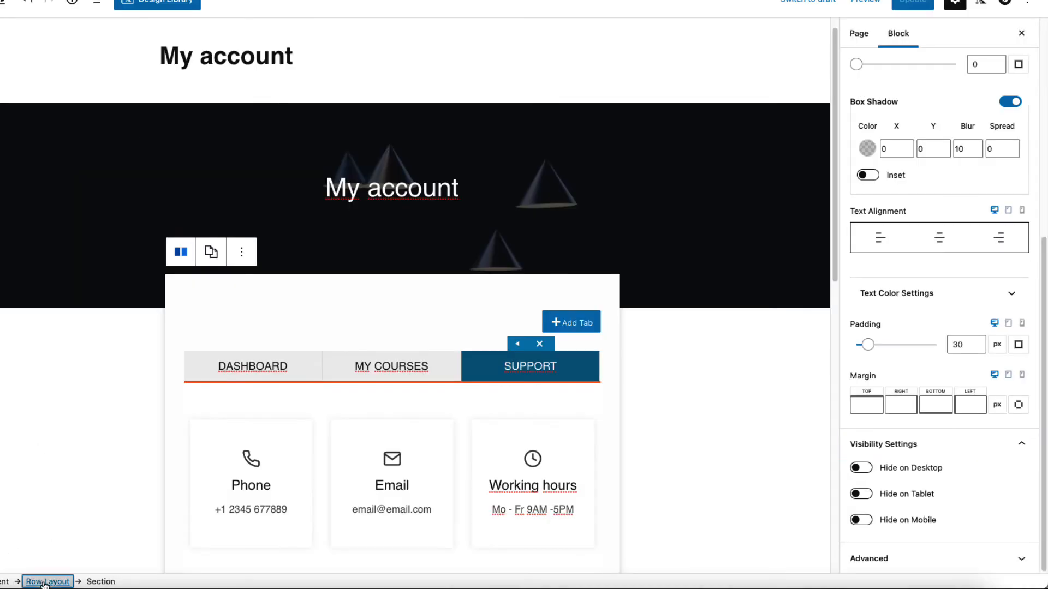
pyautogui.click(47, 582)
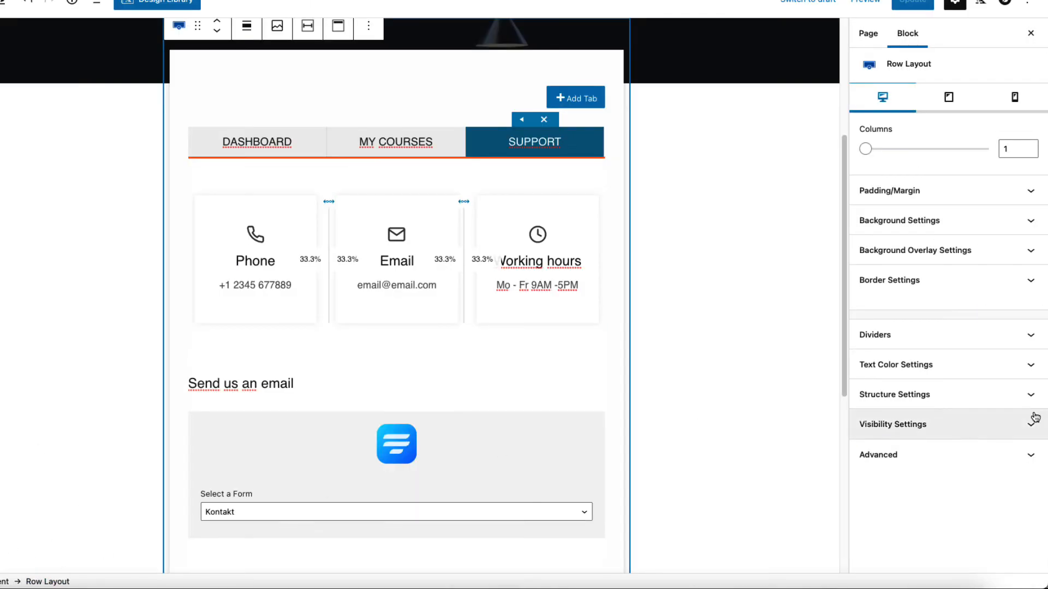
# Hide the card row from logged-out users and duplicate the [woocommerce_my_account] shortcode below the card
pyautogui.click(895, 431)
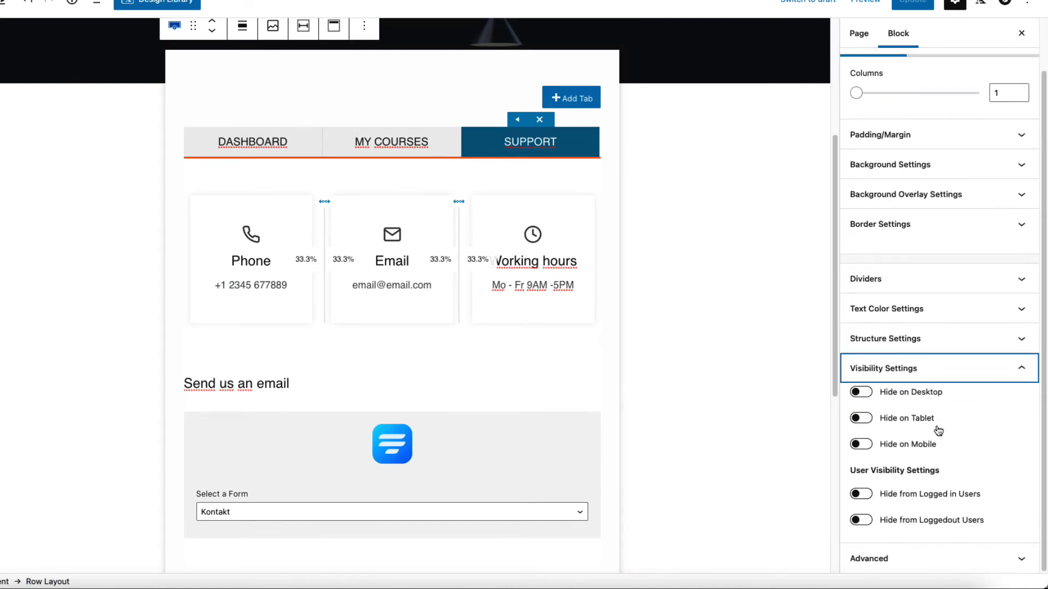
pyautogui.click(861, 520)
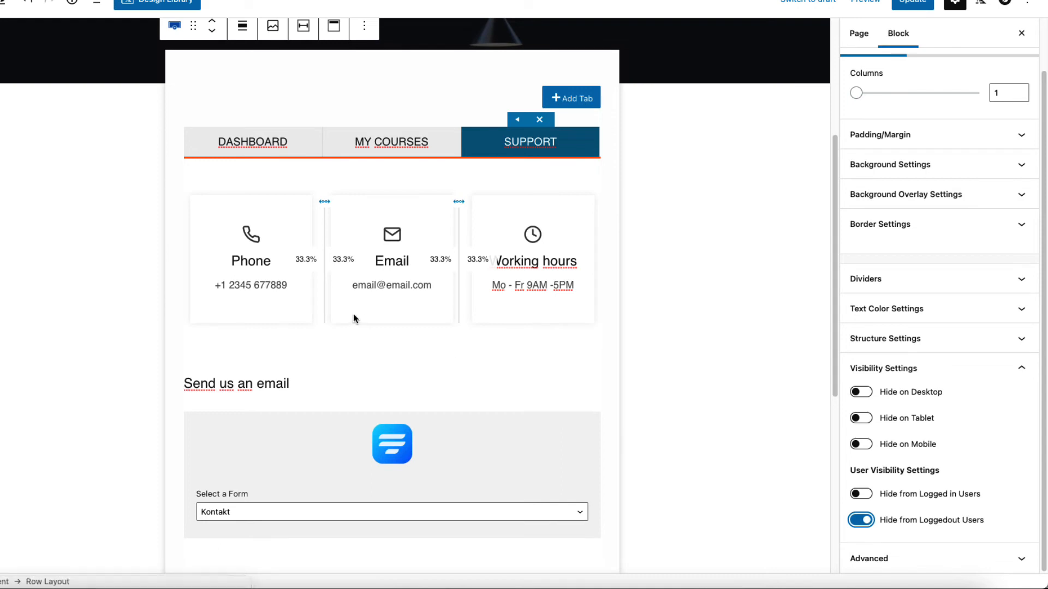
pyautogui.click(244, 139)
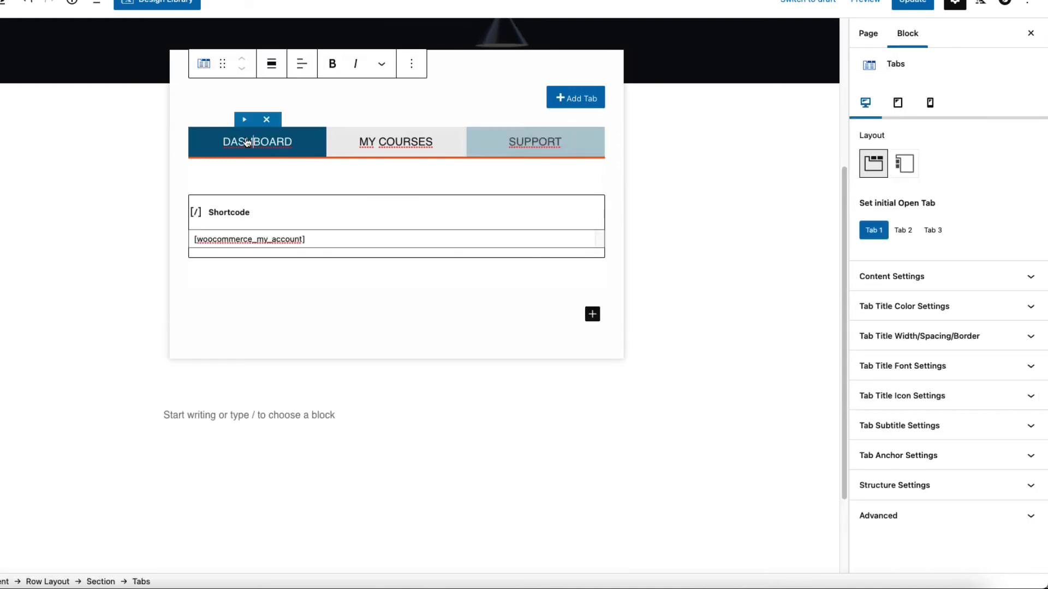
pyautogui.click(272, 203)
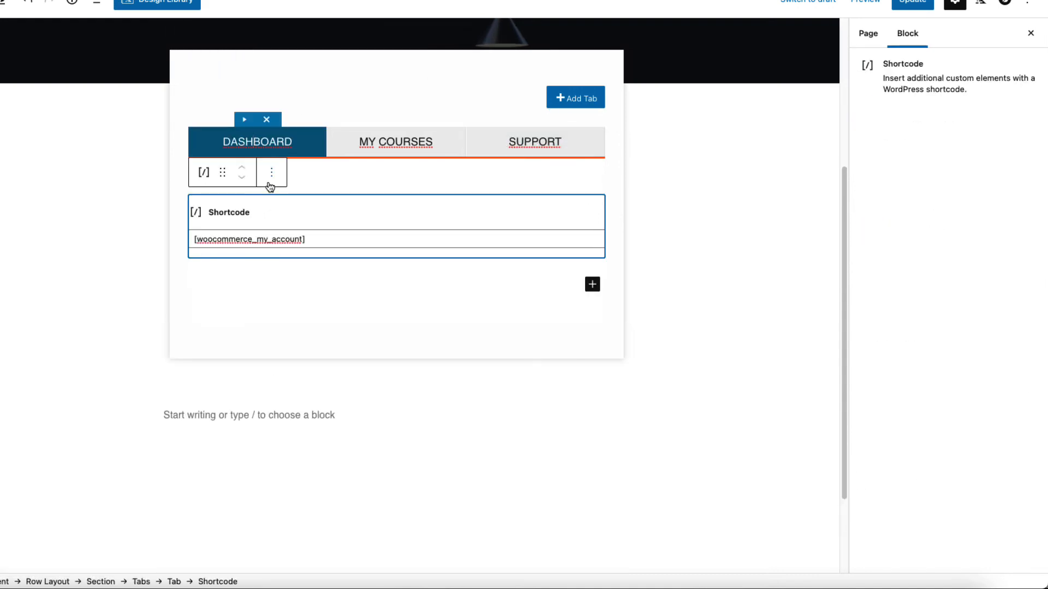
pyautogui.click(268, 186)
pyautogui.click(290, 257)
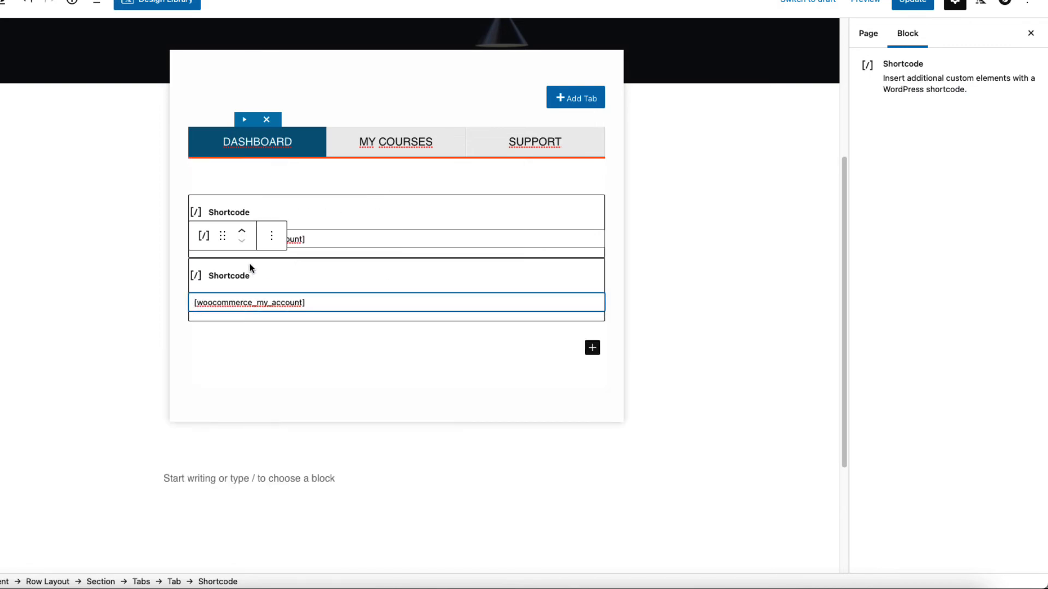
pyautogui.moveTo(223, 236); pyautogui.dragTo(302, 315)
pyautogui.click(286, 324)
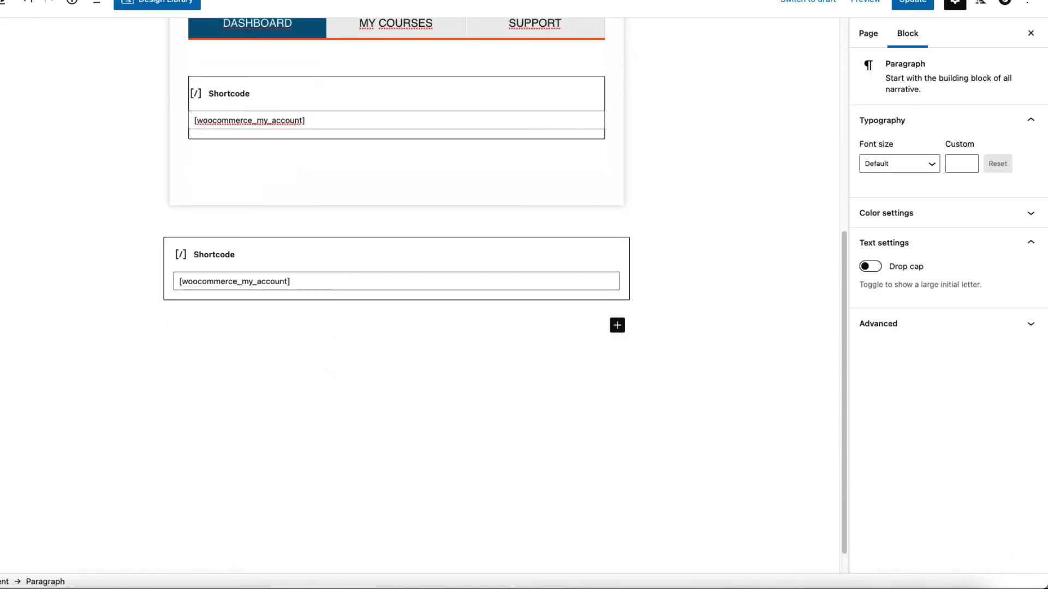
# Insert a one-column Row Layout via /row and move the duplicate shortcode into it
pyautogui.write('/row')
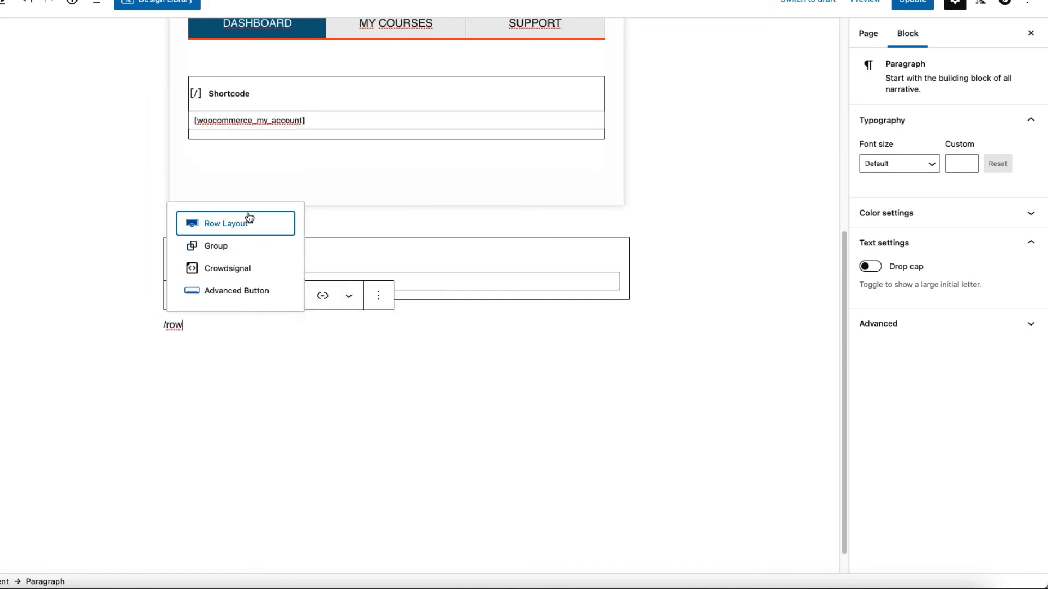
pyautogui.click(250, 215)
pyautogui.click(225, 357)
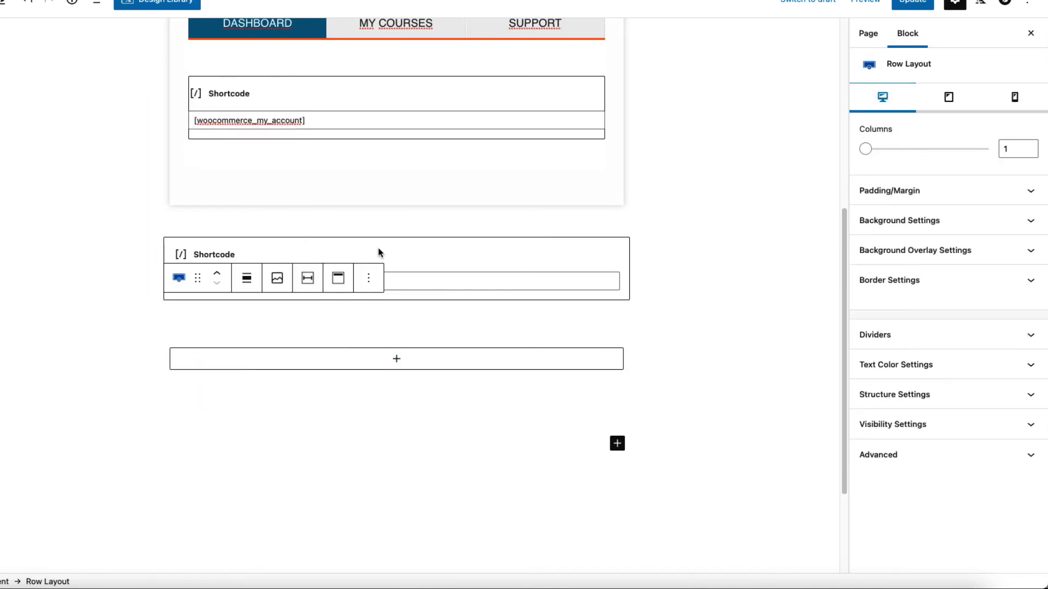
pyautogui.click(278, 250)
pyautogui.moveTo(199, 215); pyautogui.dragTo(267, 247)
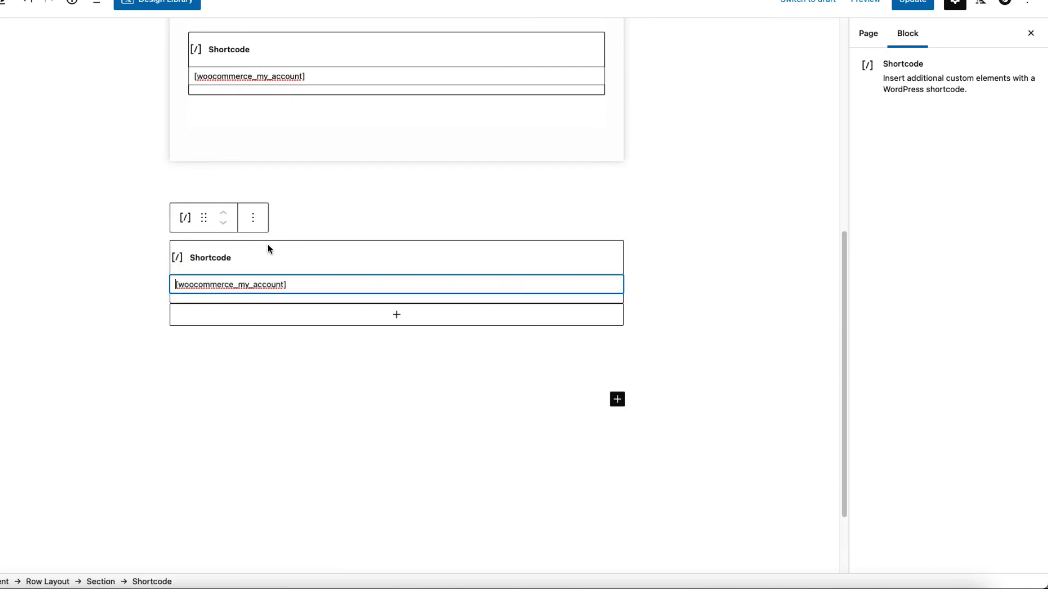
# Trim the new row's top padding and bottom padding to 50 px, hide it from logged-in users, and update
pyautogui.click(360, 213)
pyautogui.moveTo(365, 202); pyautogui.dragTo(364, 209)
pyautogui.moveTo(369, 325); pyautogui.dragTo(365, 315)
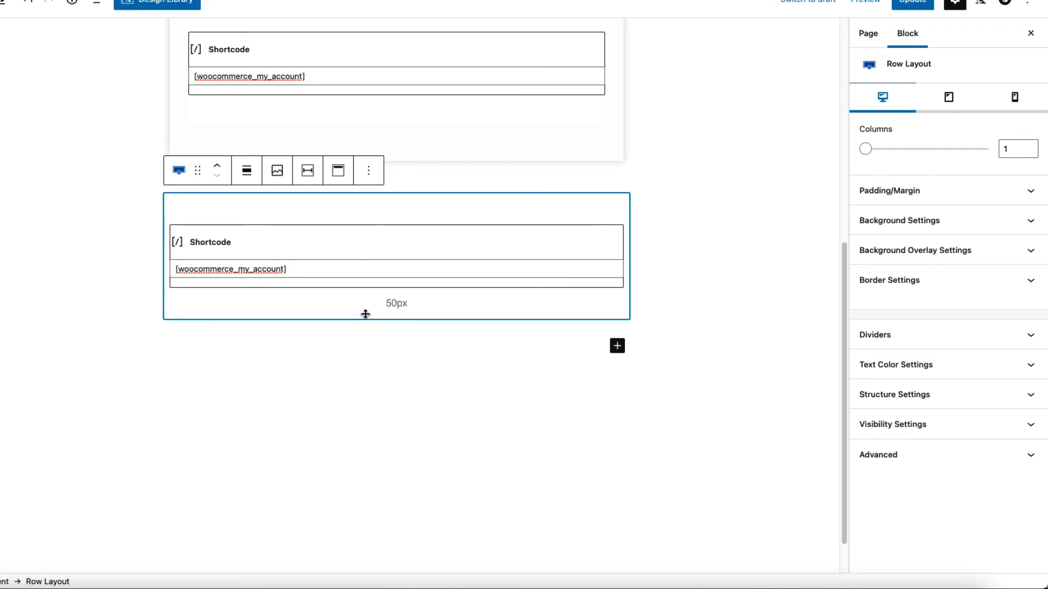
pyautogui.click(914, 430)
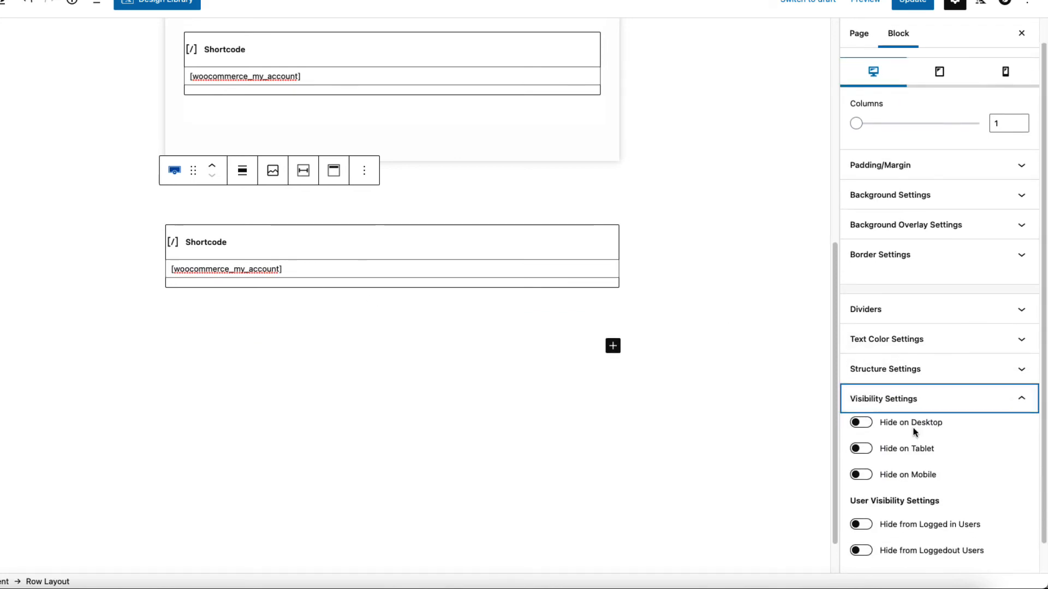
pyautogui.scroll(-2, 922, 449)
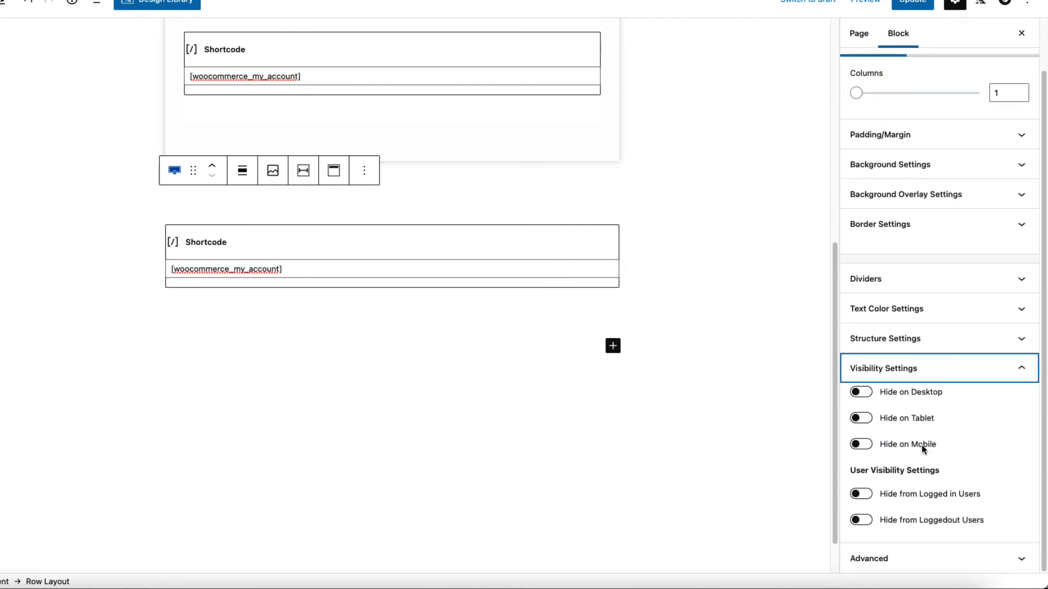
pyautogui.click(862, 495)
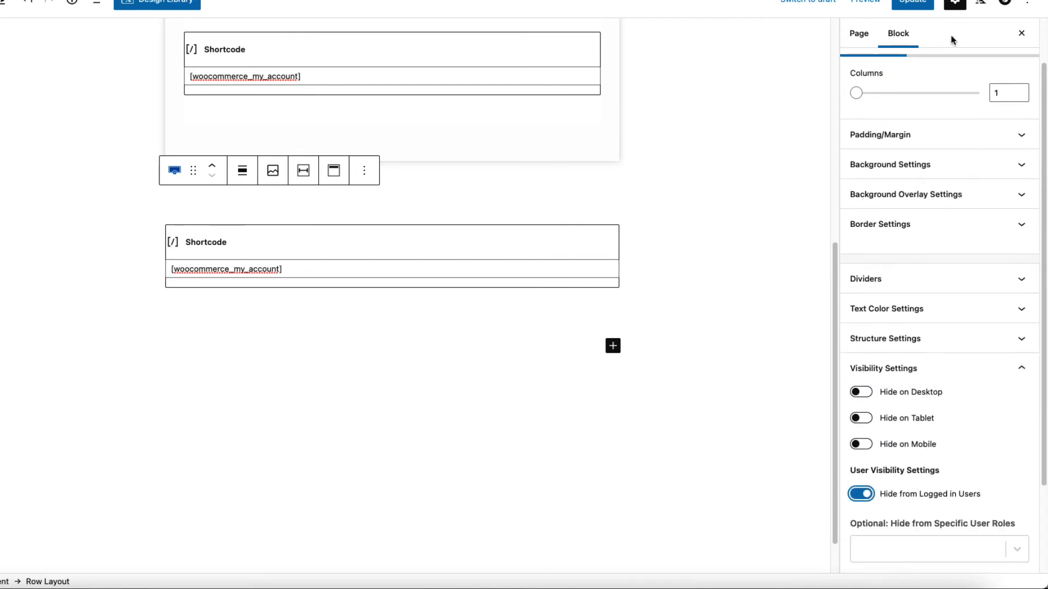
pyautogui.click(913, 2)
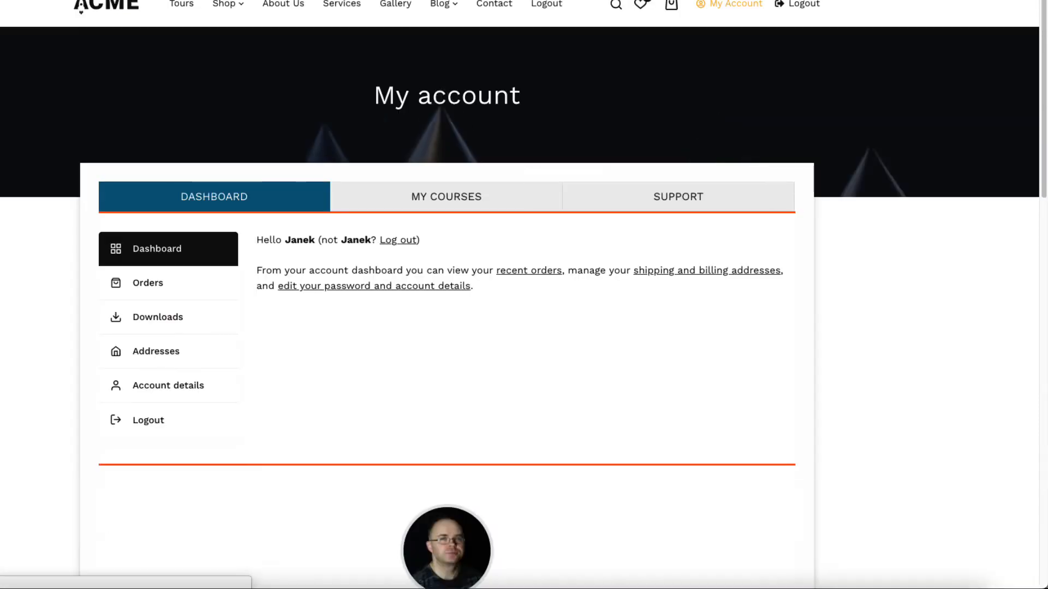
# On the logged-out live page, close the login popup and toggle the form between Sign Up and Login
pyautogui.scroll(-1, 505, 280)
pyautogui.scroll(1, 504, 281)
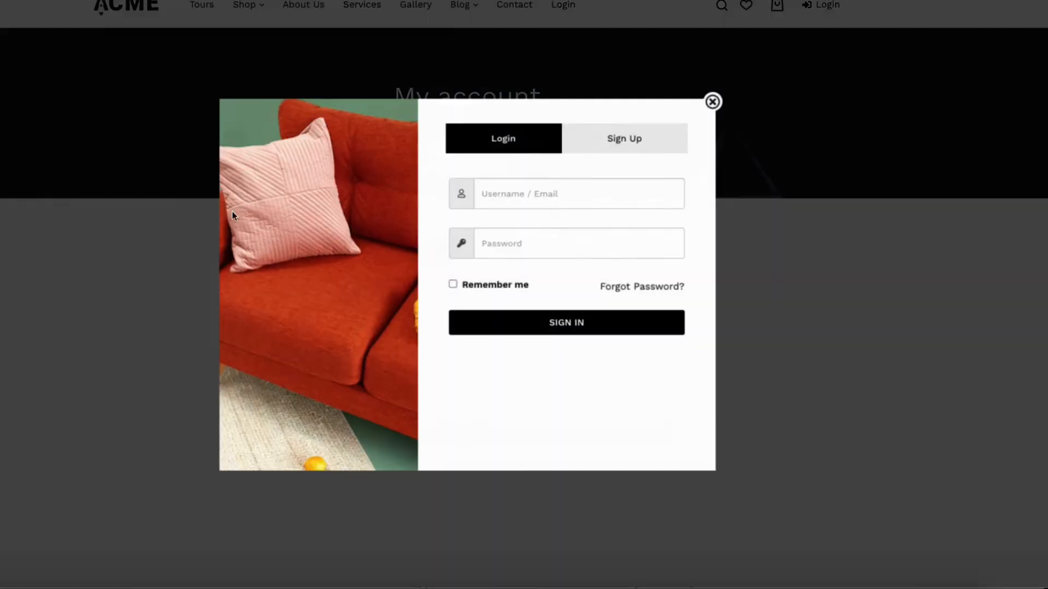
pyautogui.click(711, 101)
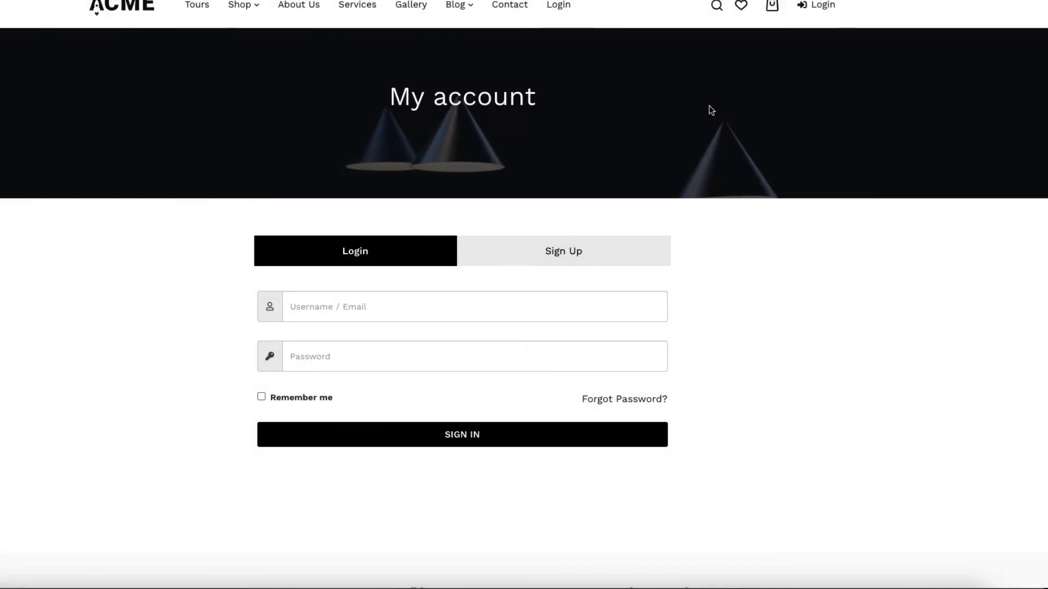
pyautogui.click(819, 6)
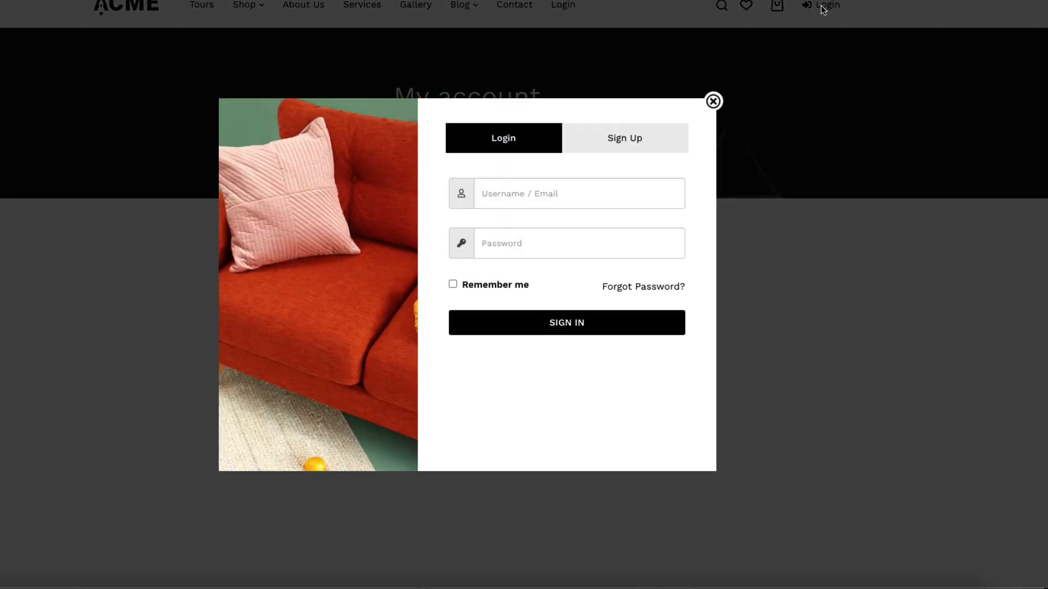
pyautogui.click(713, 102)
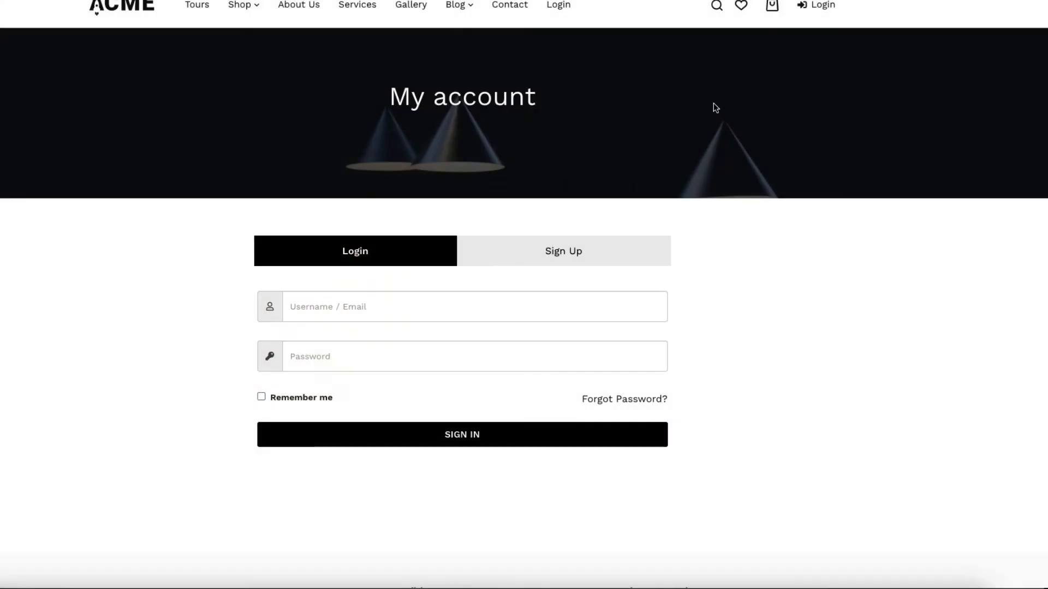
pyautogui.click(561, 256)
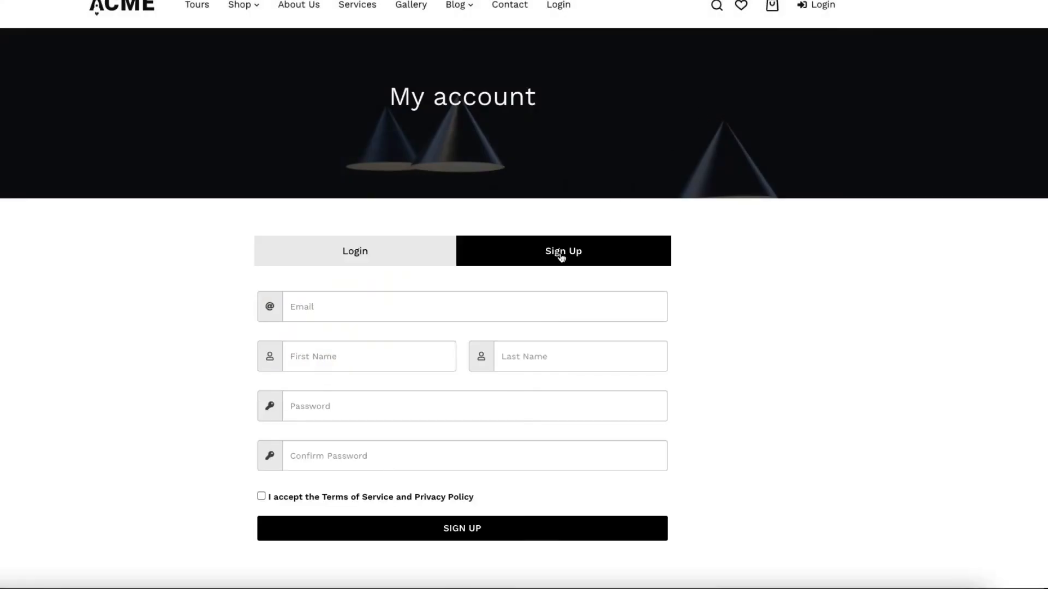
pyautogui.click(369, 260)
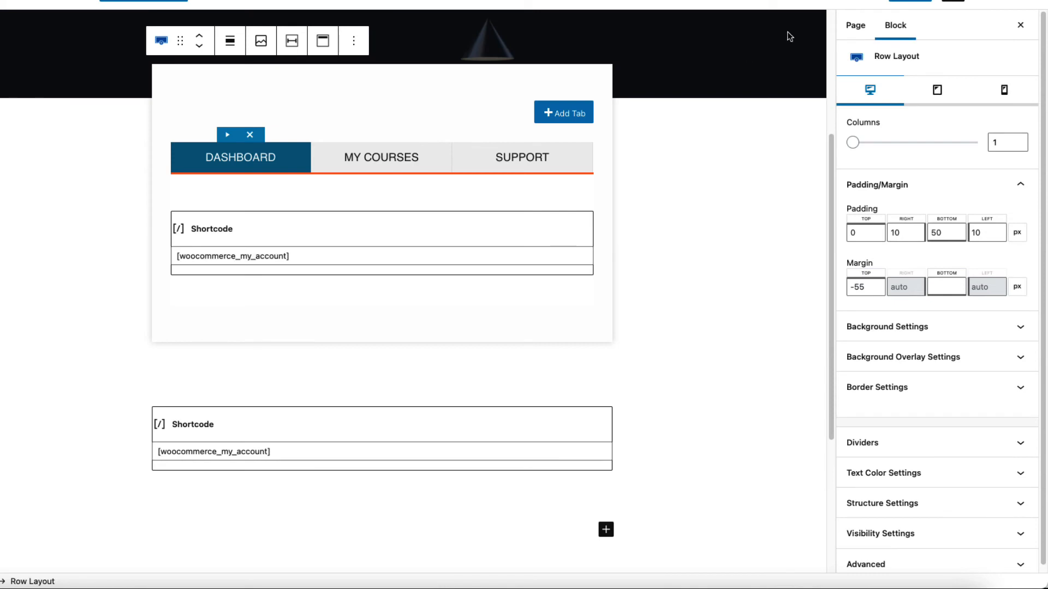
# In tablet preview, set the card row's top margin to -60 px and top padding to 0
pyautogui.click(862, 4)
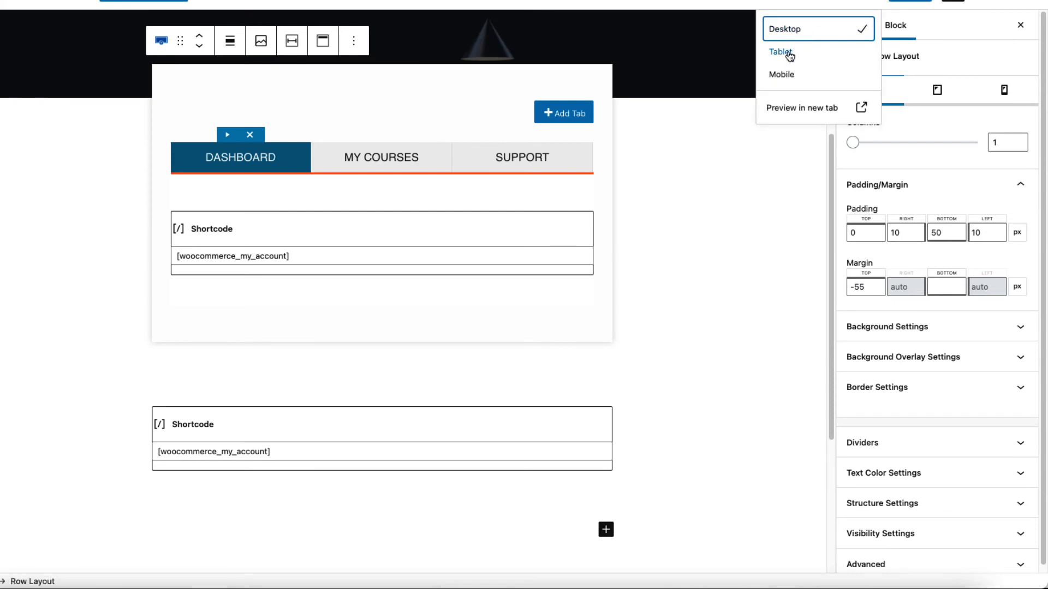
pyautogui.click(789, 53)
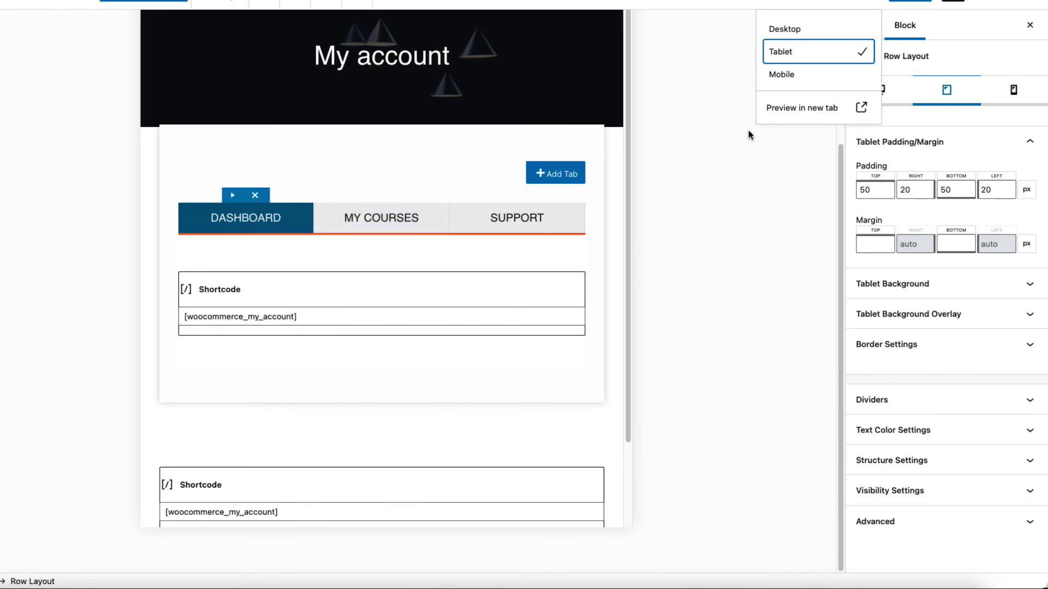
pyautogui.click(234, 135)
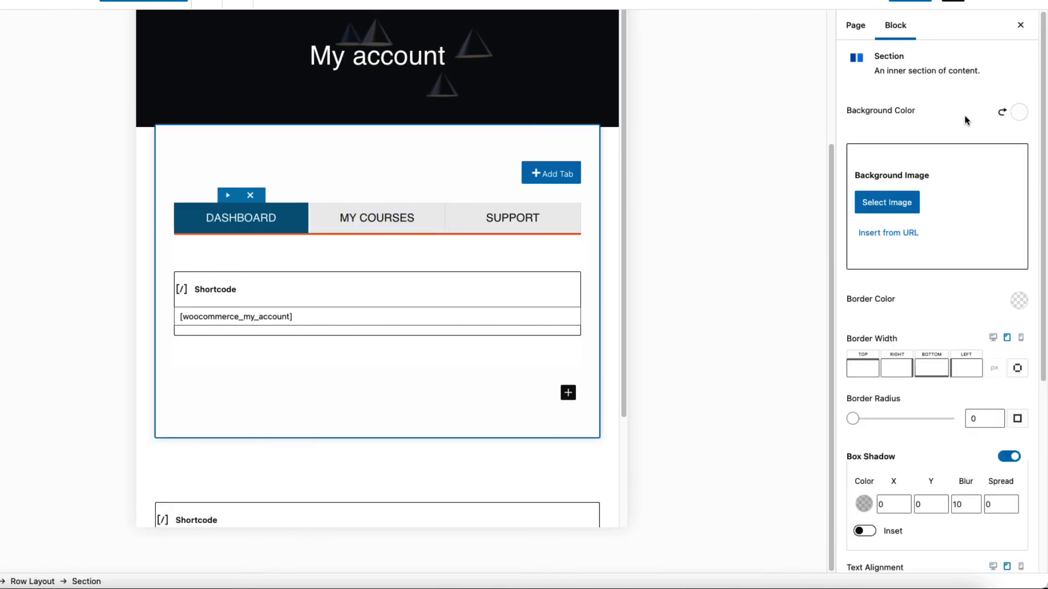
pyautogui.click(26, 581)
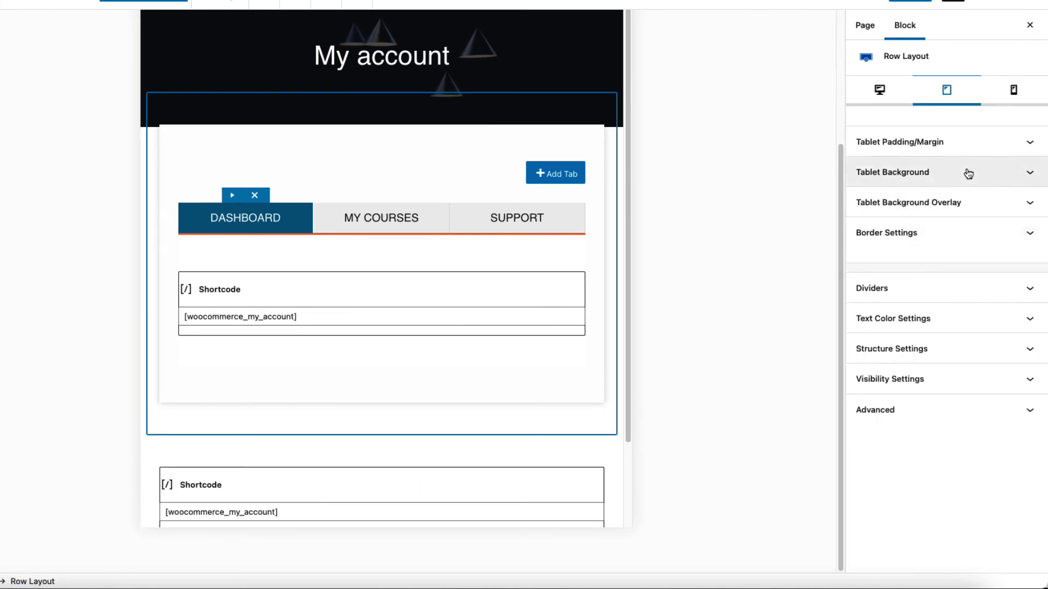
pyautogui.click(891, 143)
pyautogui.click(872, 243)
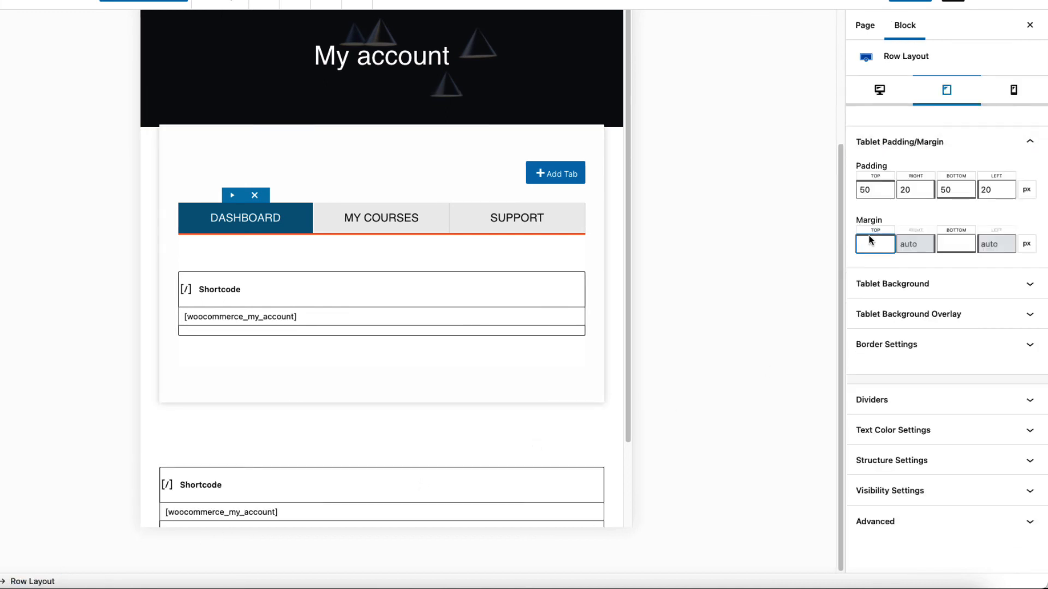
pyautogui.write('-60')
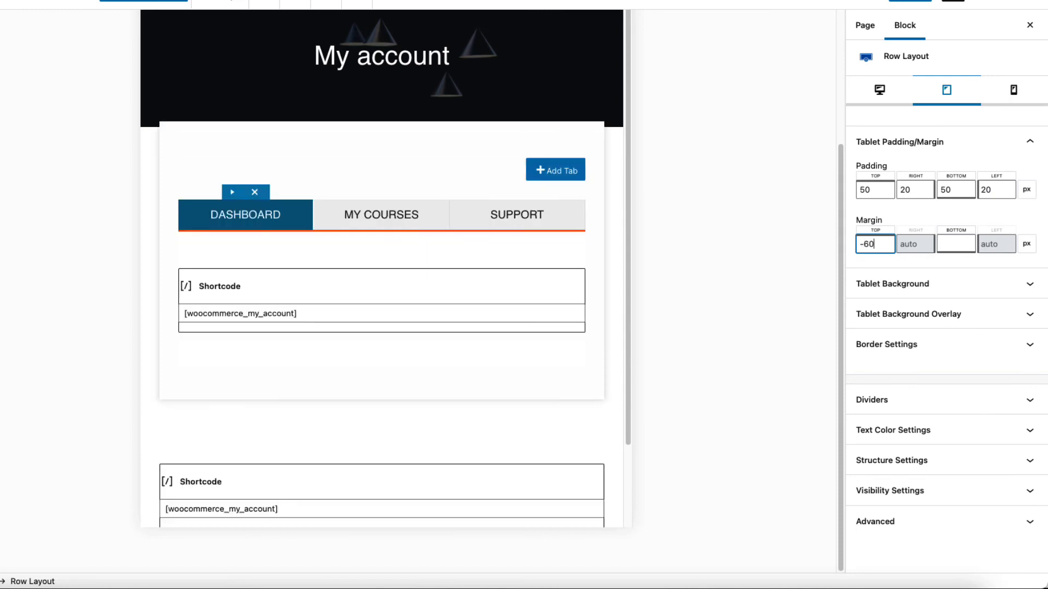
pyautogui.click(866, 190)
pyautogui.press('BackSpace')
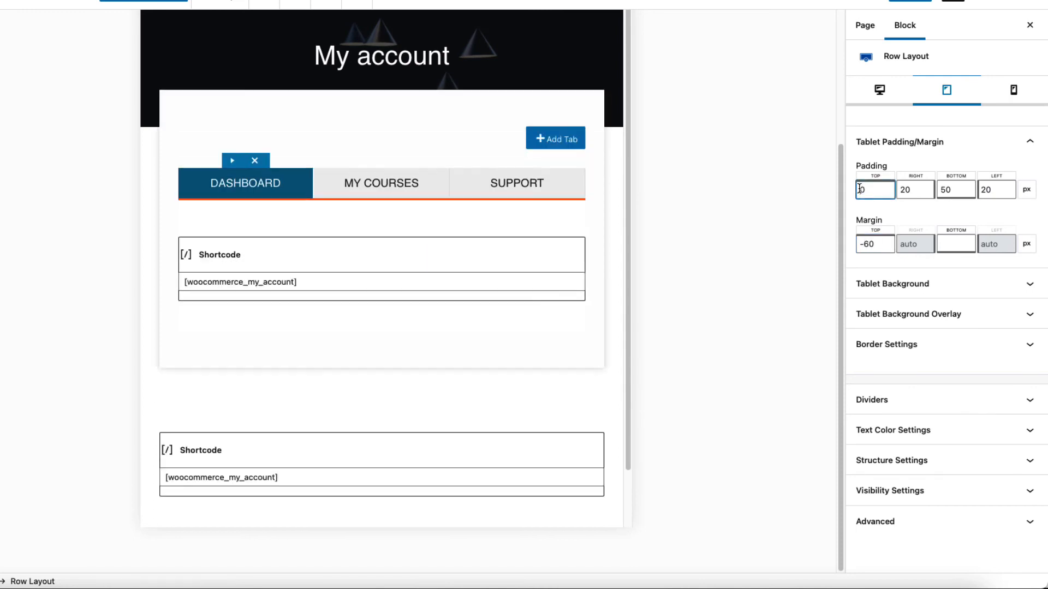
# In mobile preview, set the Tabs block to 1 mobile title column and save with Ctrl+S
pyautogui.click(780, 12)
pyautogui.click(782, 74)
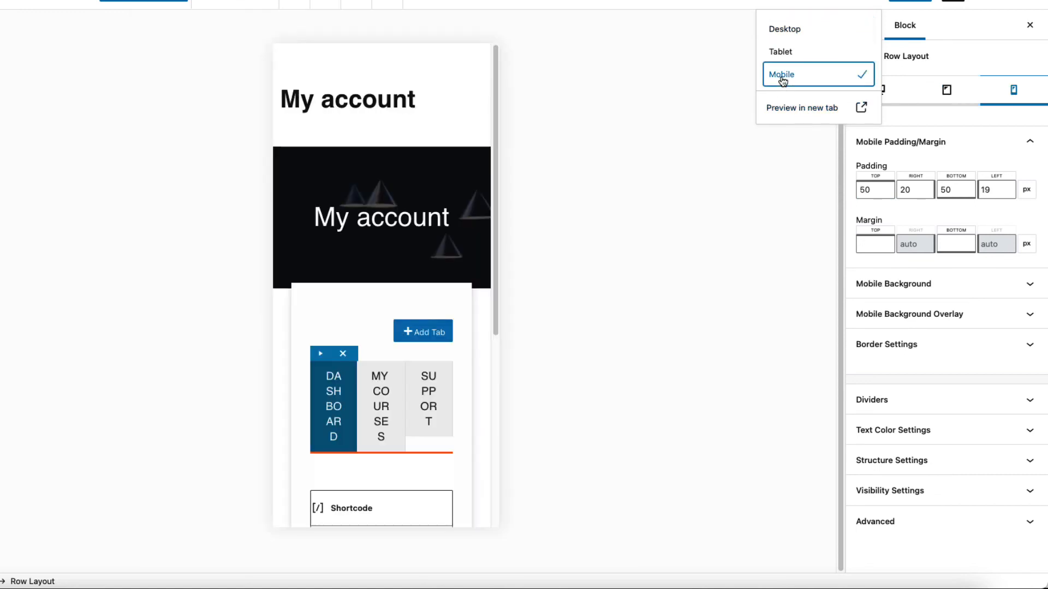
pyautogui.click(349, 284)
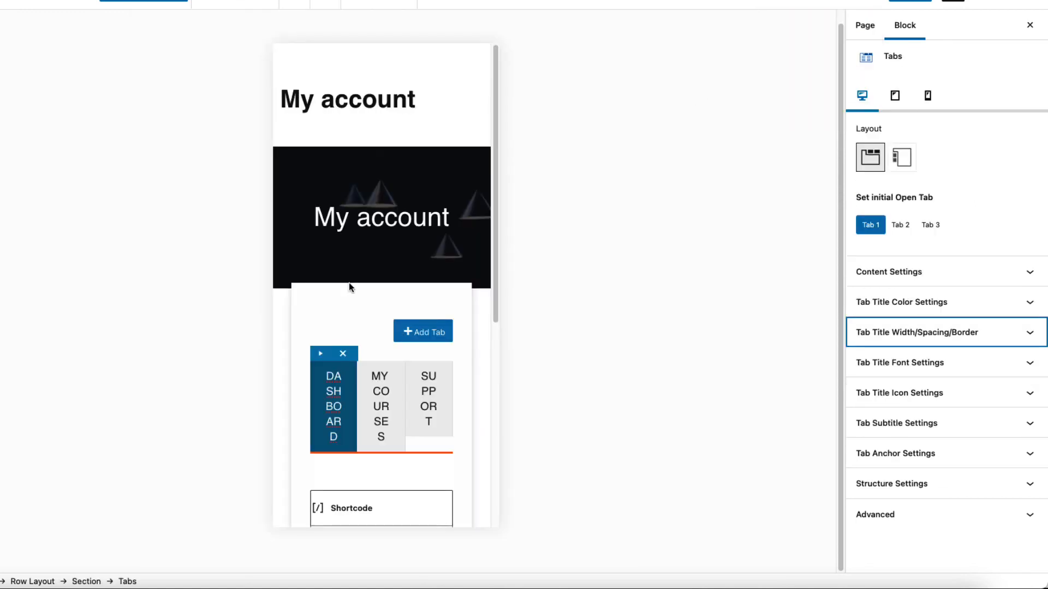
pyautogui.click(327, 372)
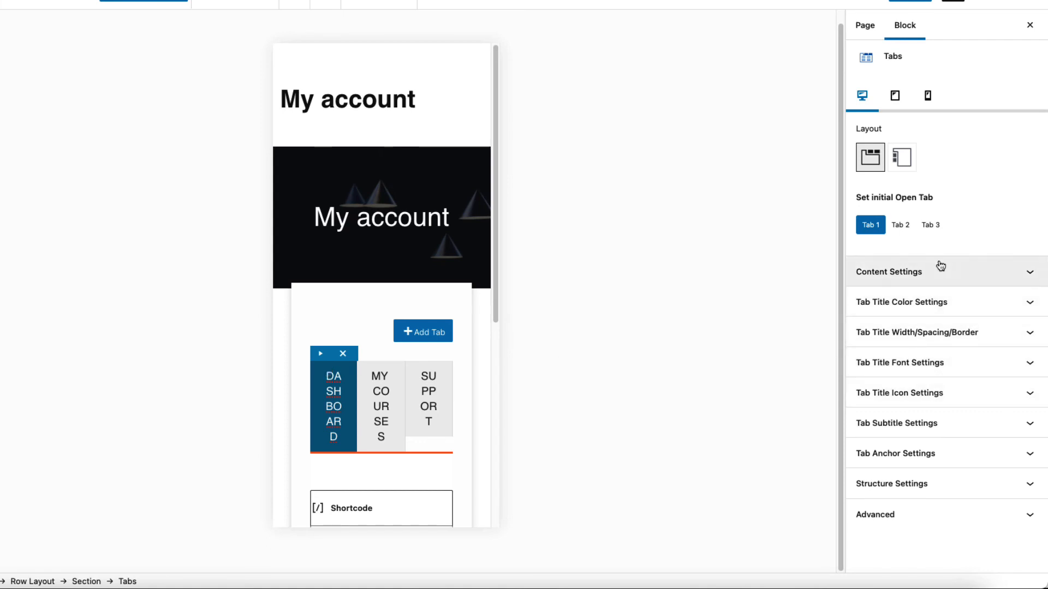
pyautogui.click(884, 336)
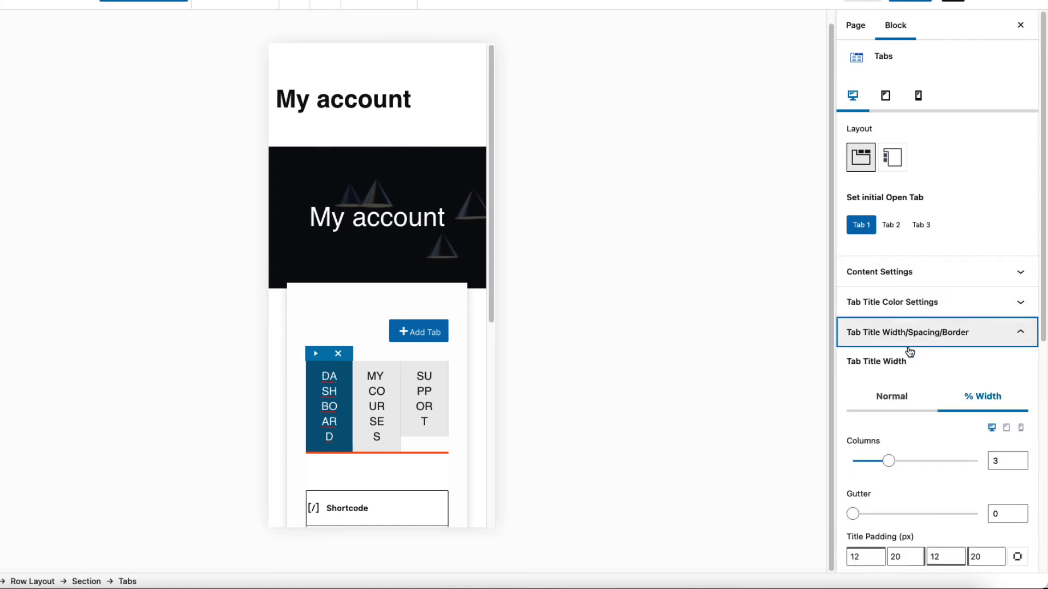
pyautogui.click(1020, 429)
pyautogui.click(994, 464)
pyautogui.write('1')
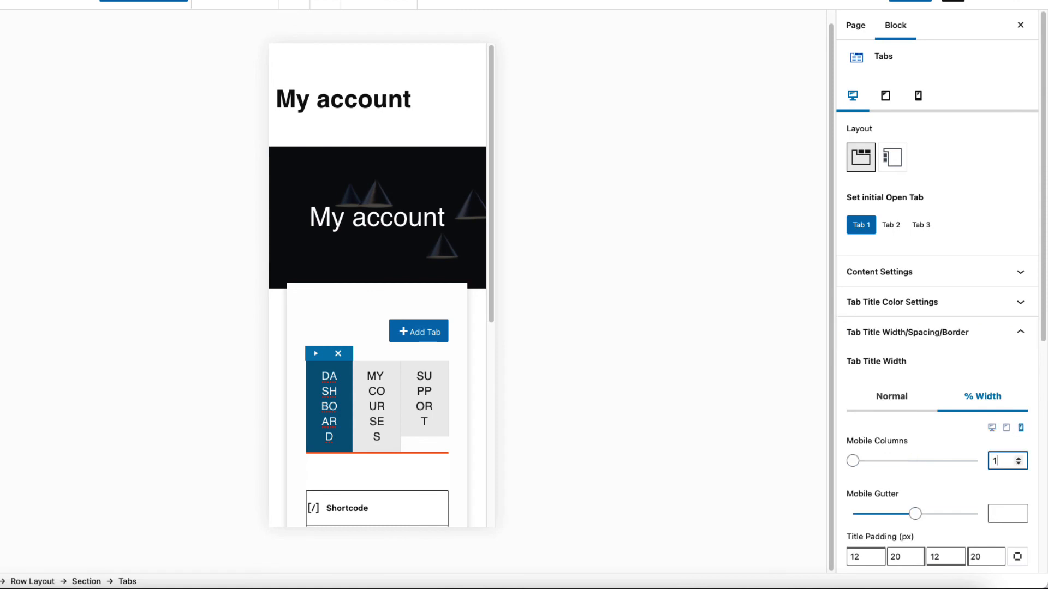
pyautogui.hotkey('ctrl', 's')
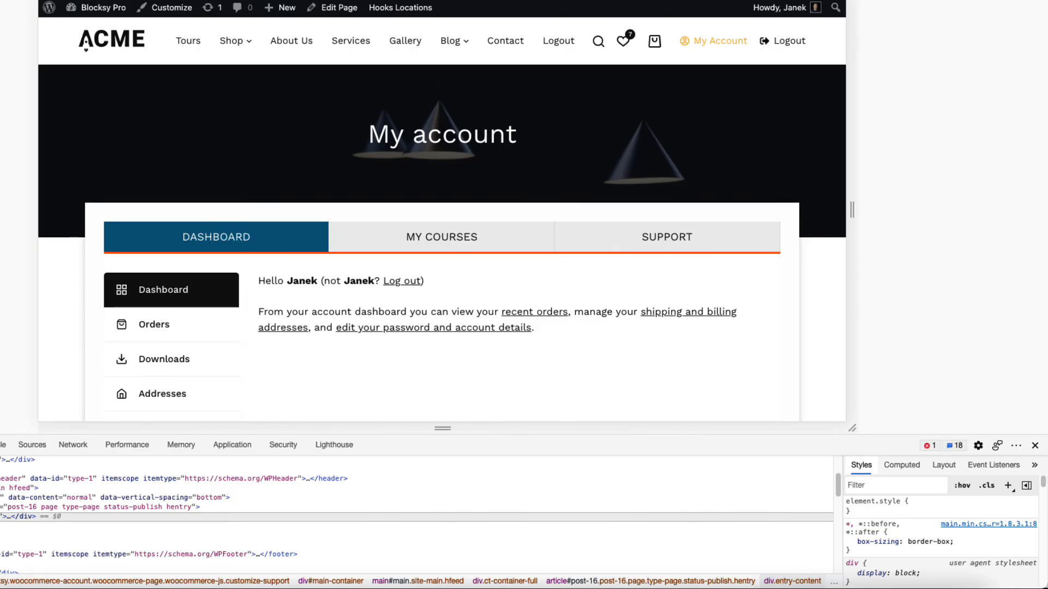
pyautogui.click(389, 1)
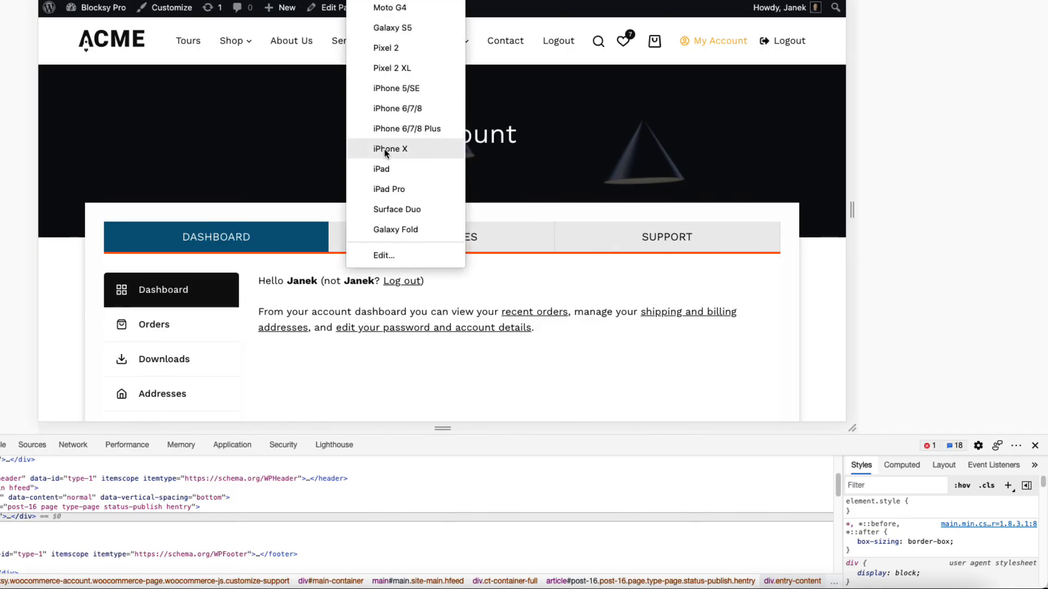
pyautogui.click(391, 108)
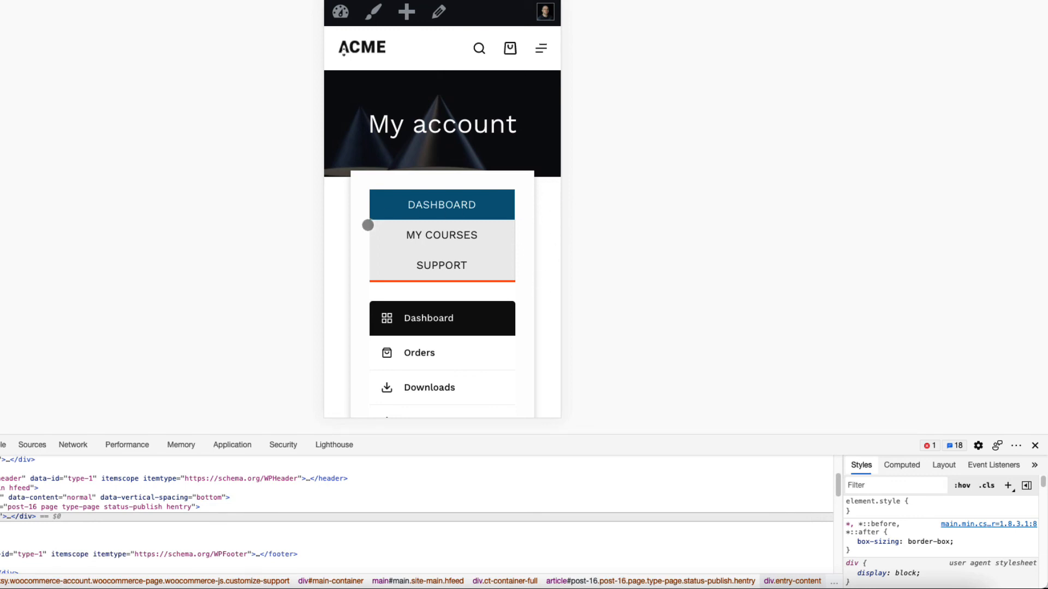
pyautogui.scroll(-1, 501, 264)
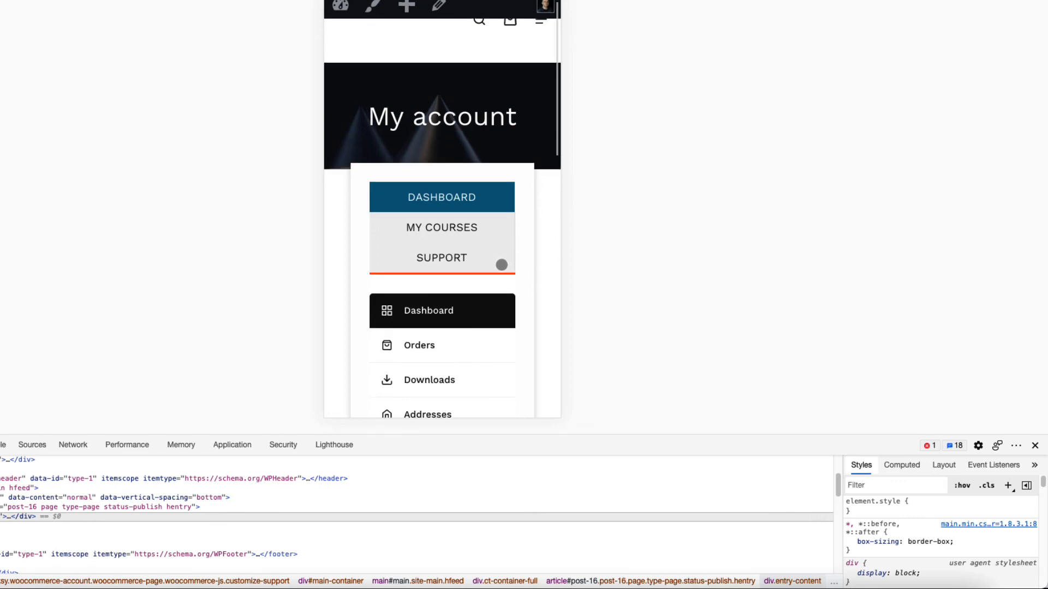
pyautogui.scroll(-5, 501, 264)
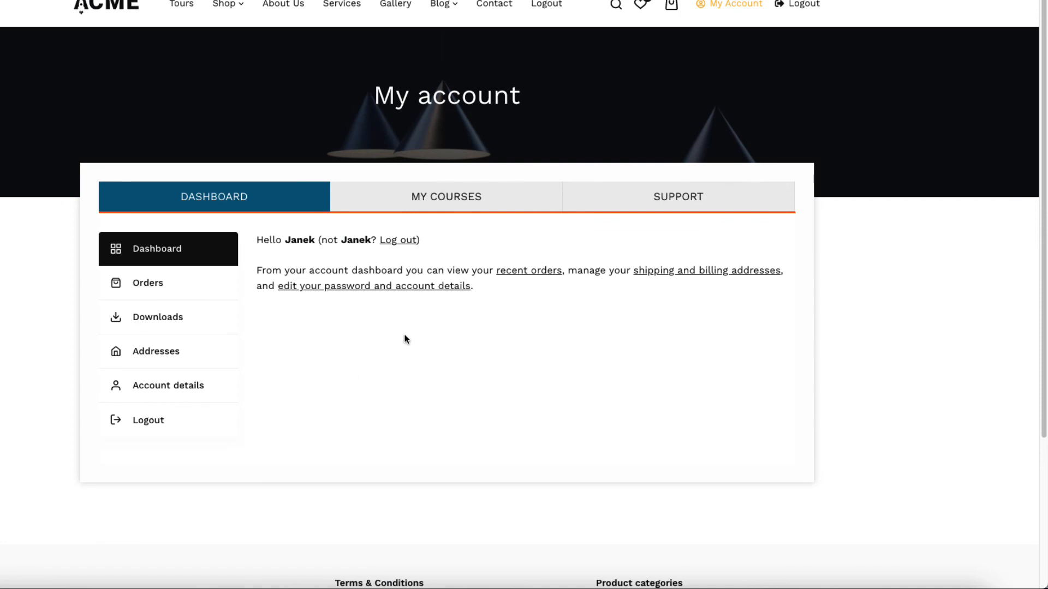
# Switch between the MY COURSES and SUPPORT account tabs, ending on MY COURSES
pyautogui.click(456, 202)
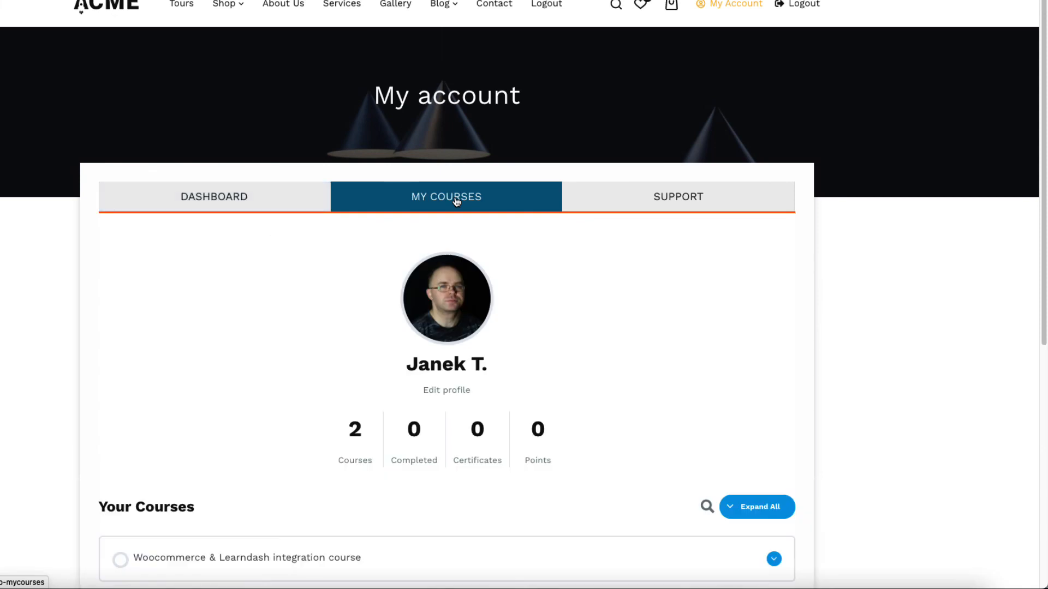
pyautogui.click(709, 196)
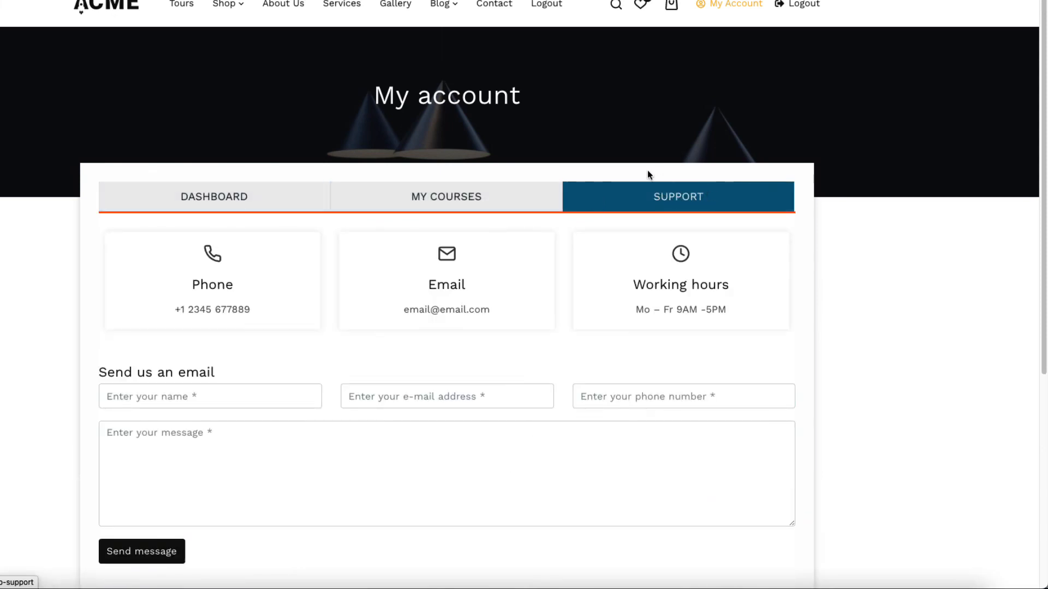
pyautogui.click(464, 202)
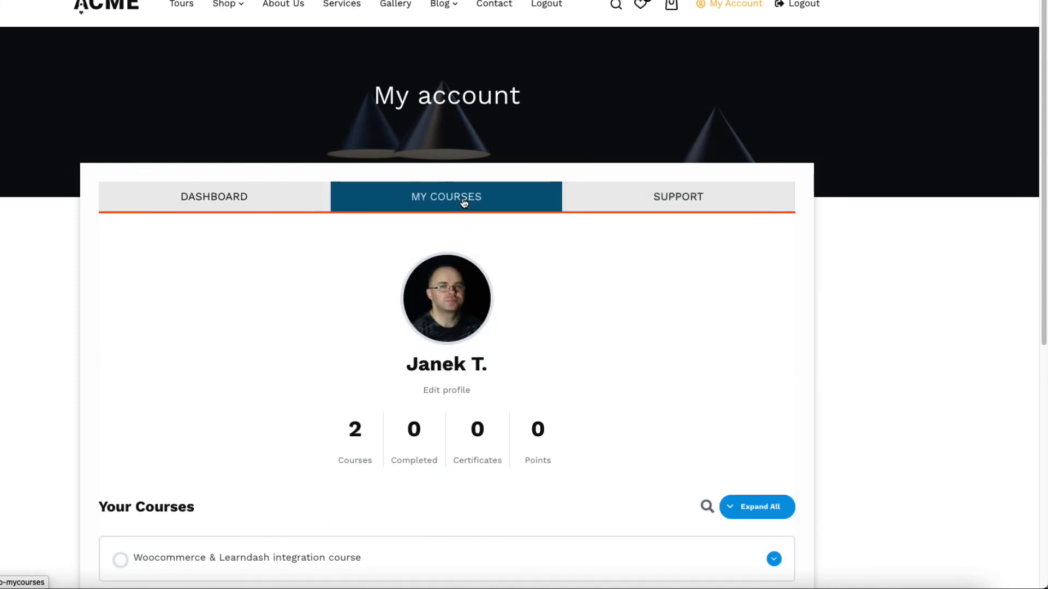
# Open the Woocommerce & Learndash integration course and its 'How to Merge Learndash & Woocommerce account pages' lesson
pyautogui.scroll(-5, 585, 340)
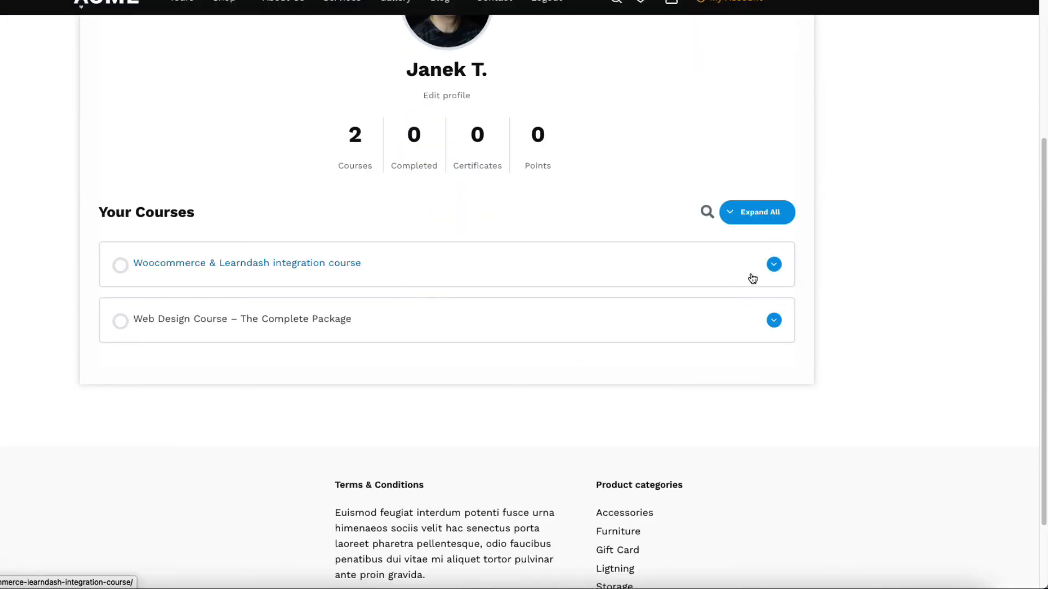
pyautogui.click(324, 265)
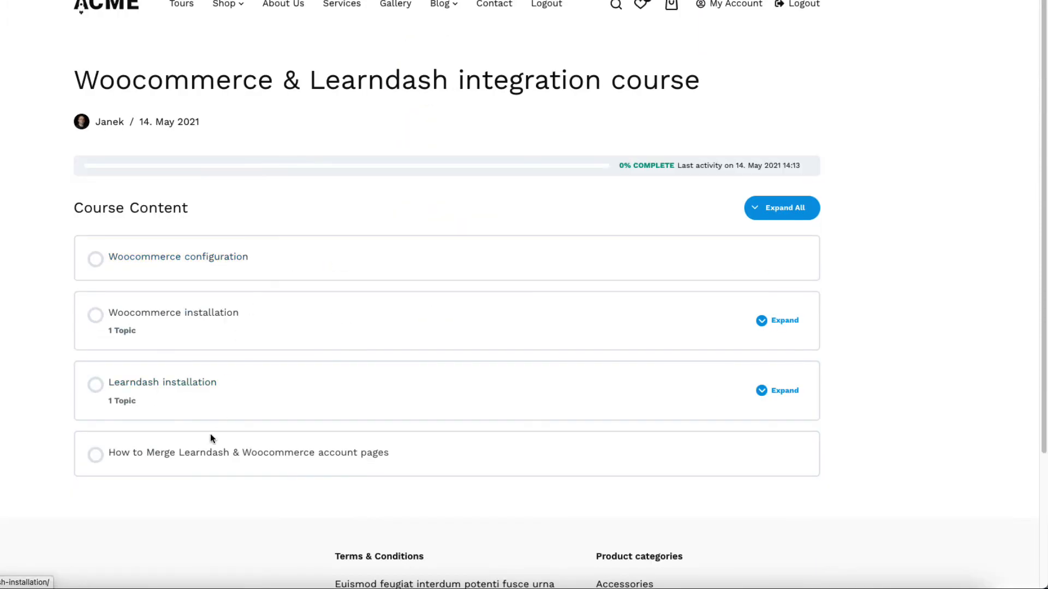
pyautogui.click(212, 457)
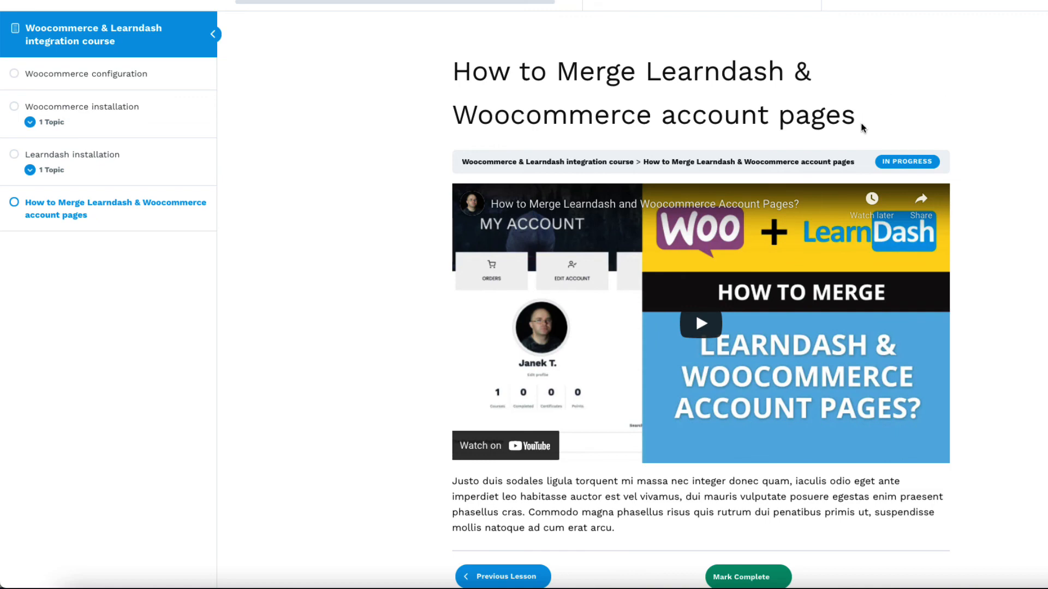
pyautogui.moveTo(864, 124); pyautogui.dragTo(453, 82)
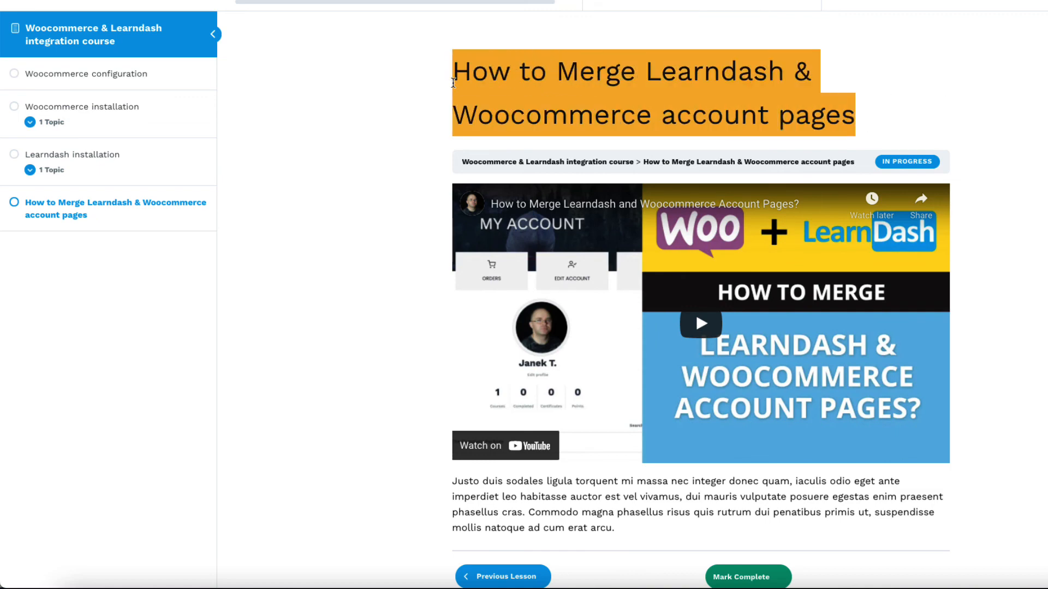
pyautogui.click(373, 133)
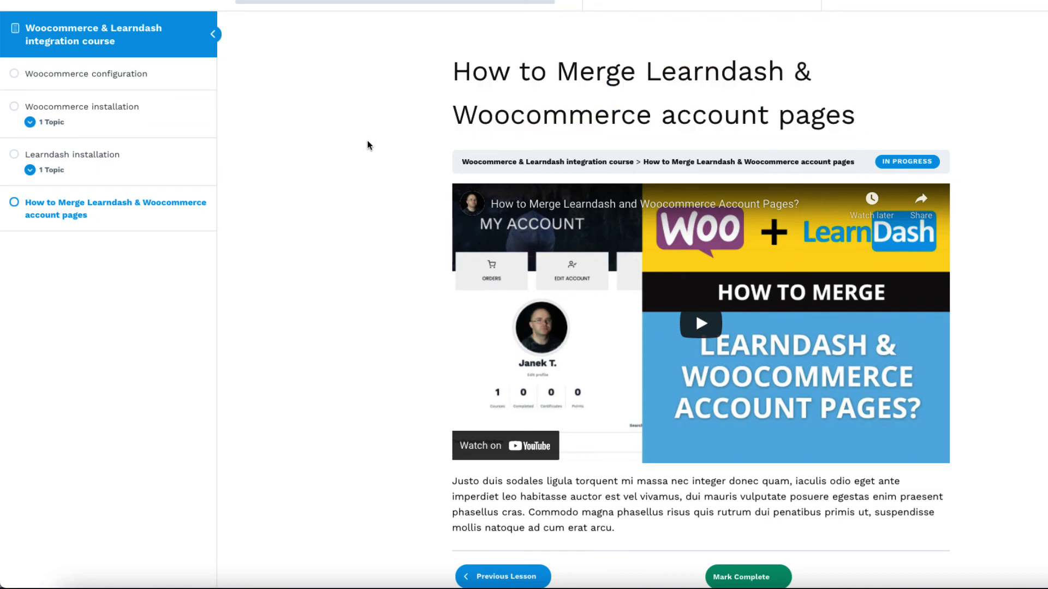
pyautogui.scroll(-1, 360, 232)
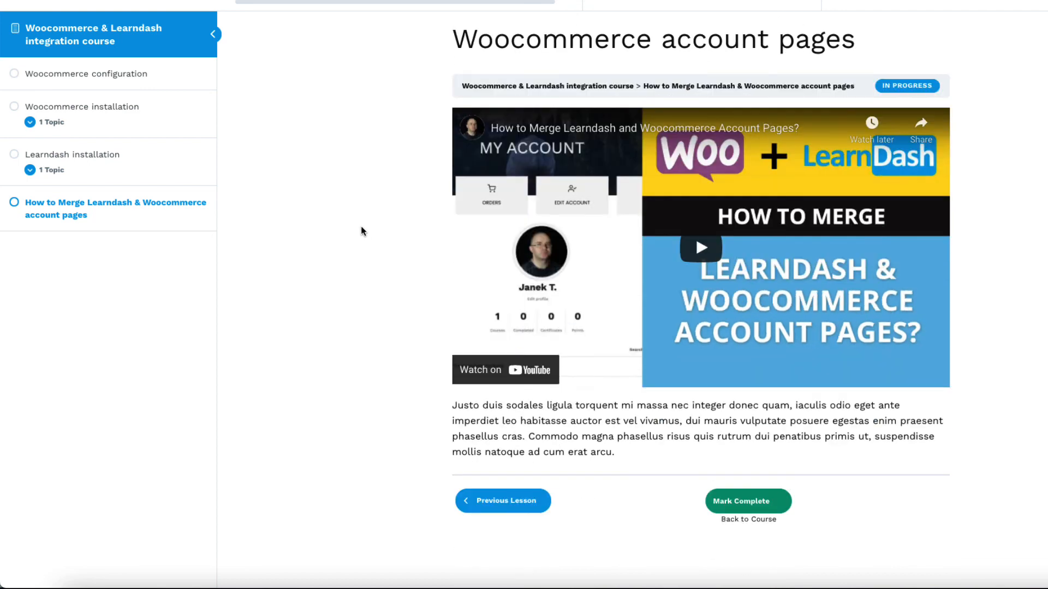